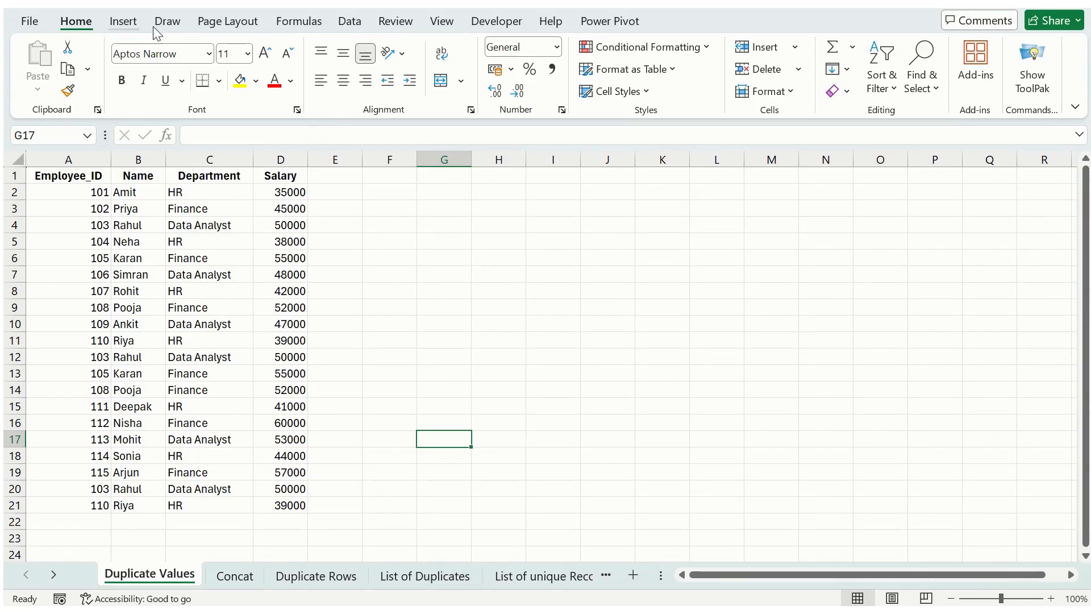
Set up a Duplicate Values highlighting rule for A2:D21 with Green Fill with Dark Green Text
left_click_drag(42, 191, 275, 506)
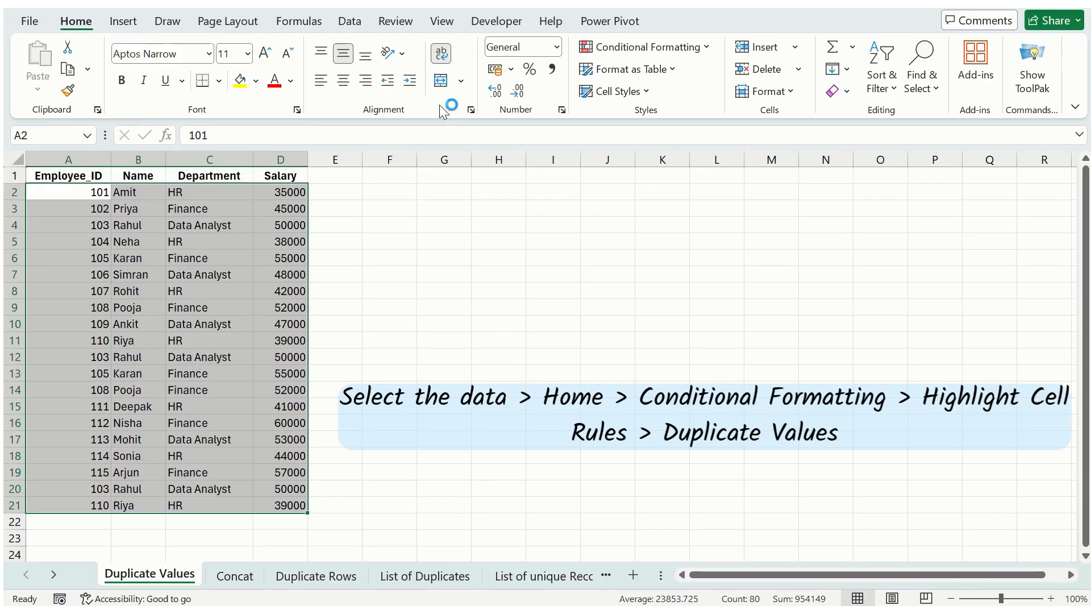
left_click(706, 48)
mouse_move(697, 88)
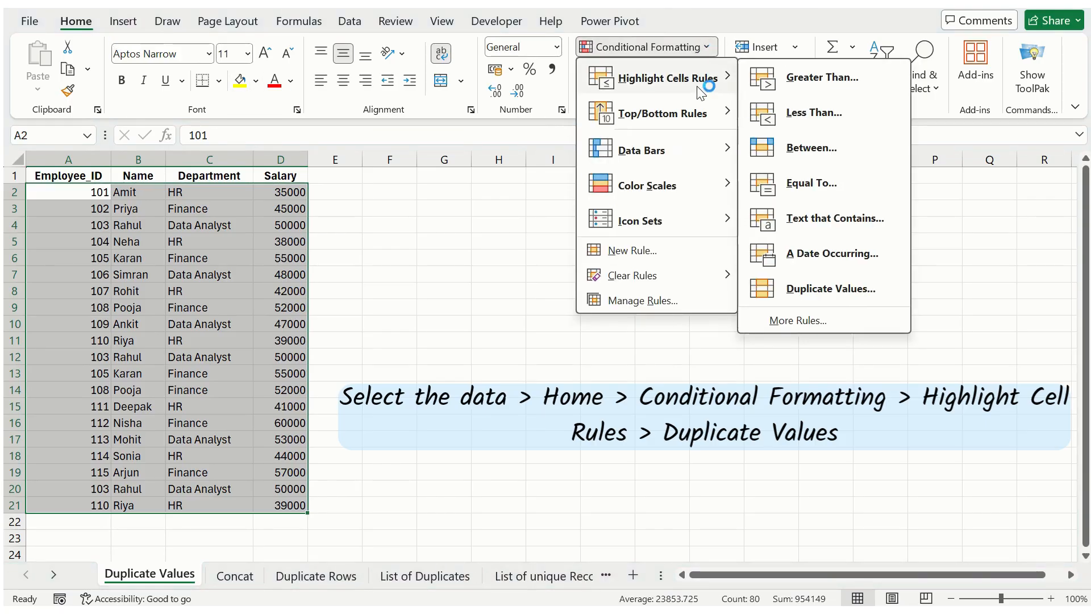
left_click(813, 288)
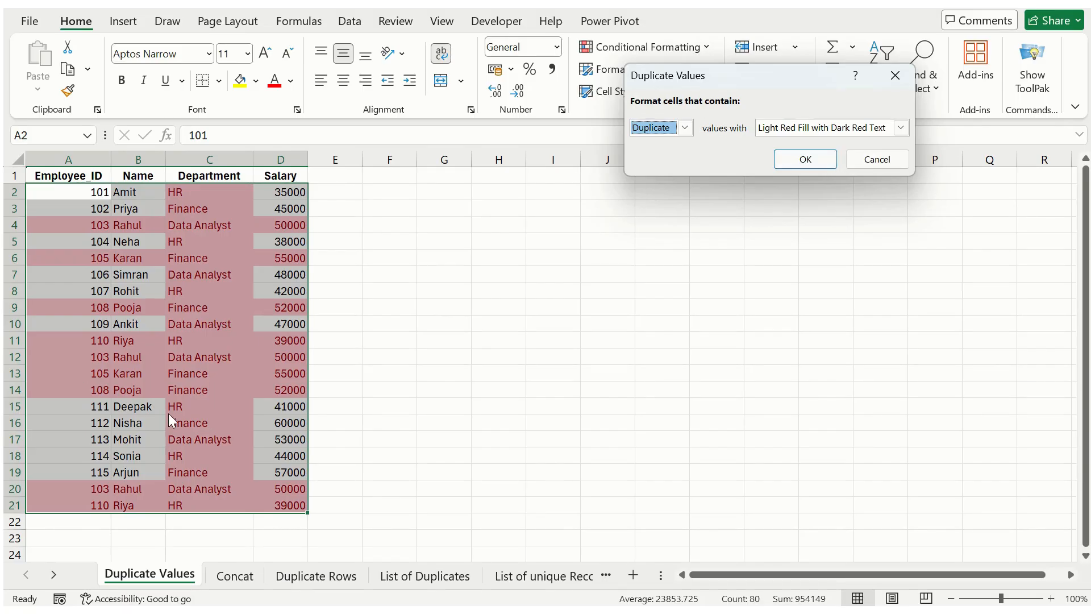
left_click(901, 127)
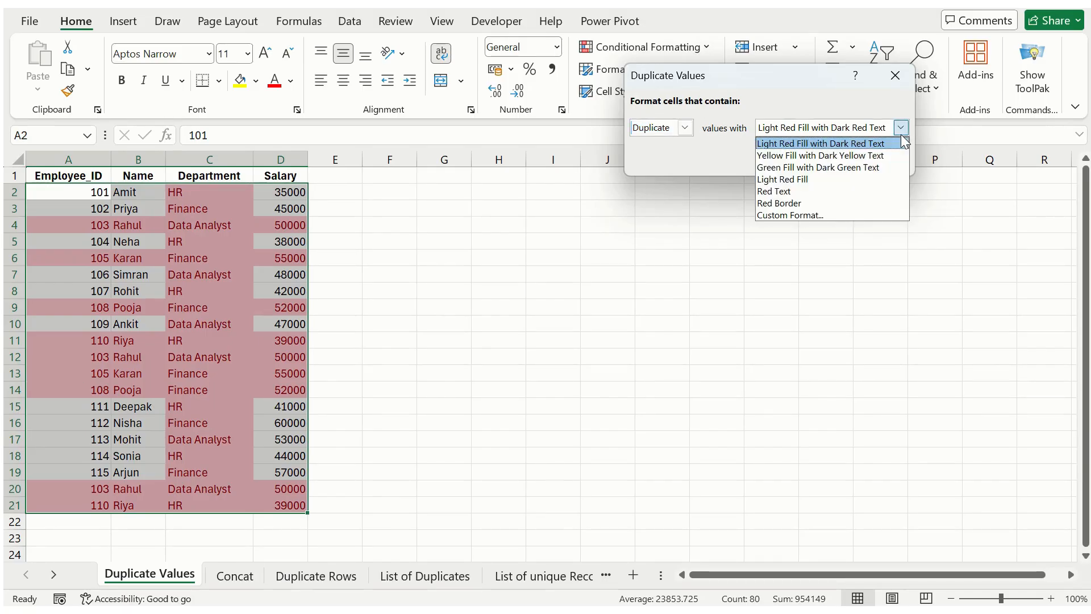
left_click(846, 168)
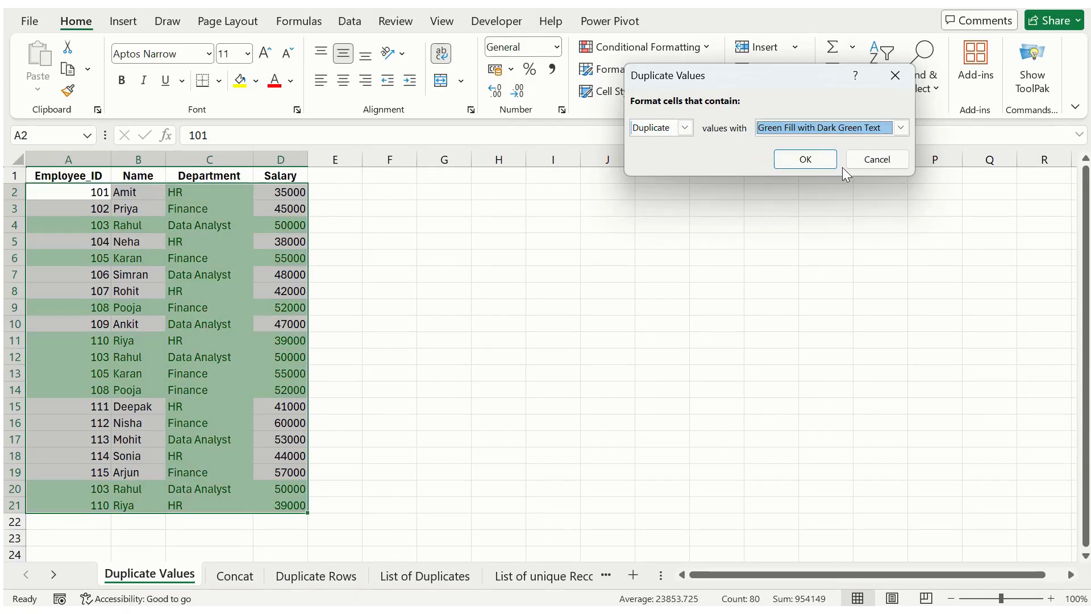
Preview the highlighting rule for Unique values, and return it to Duplicate
left_click(687, 128)
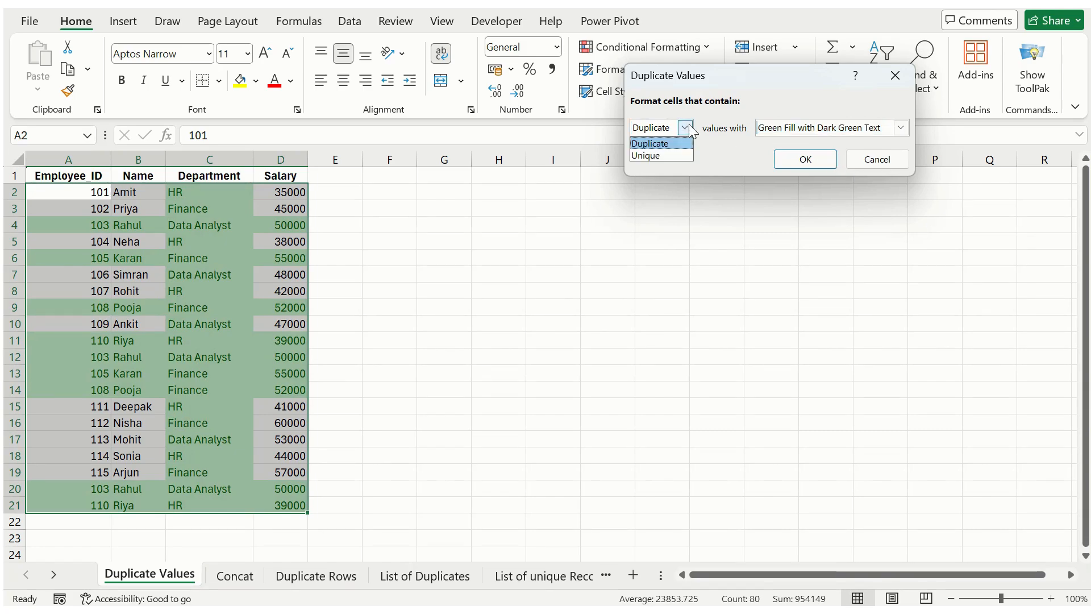
left_click(663, 156)
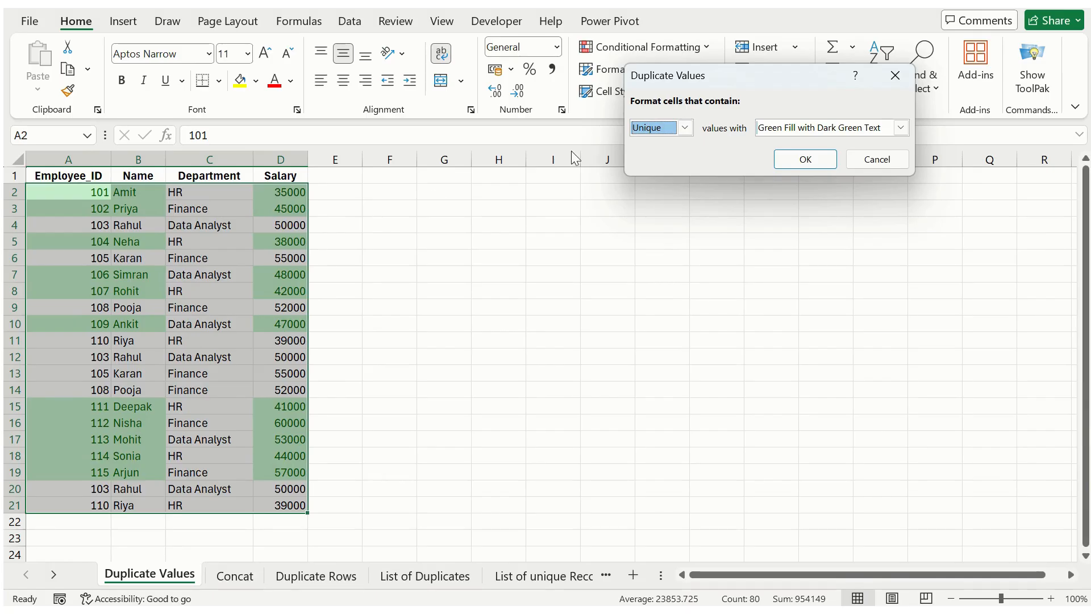
left_click(687, 128)
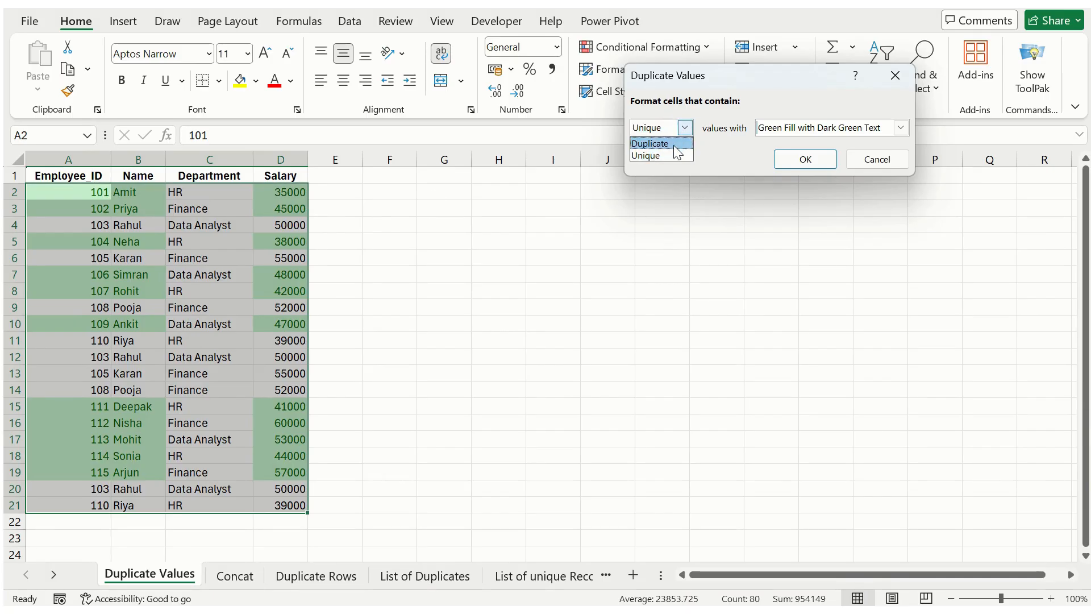
left_click(673, 145)
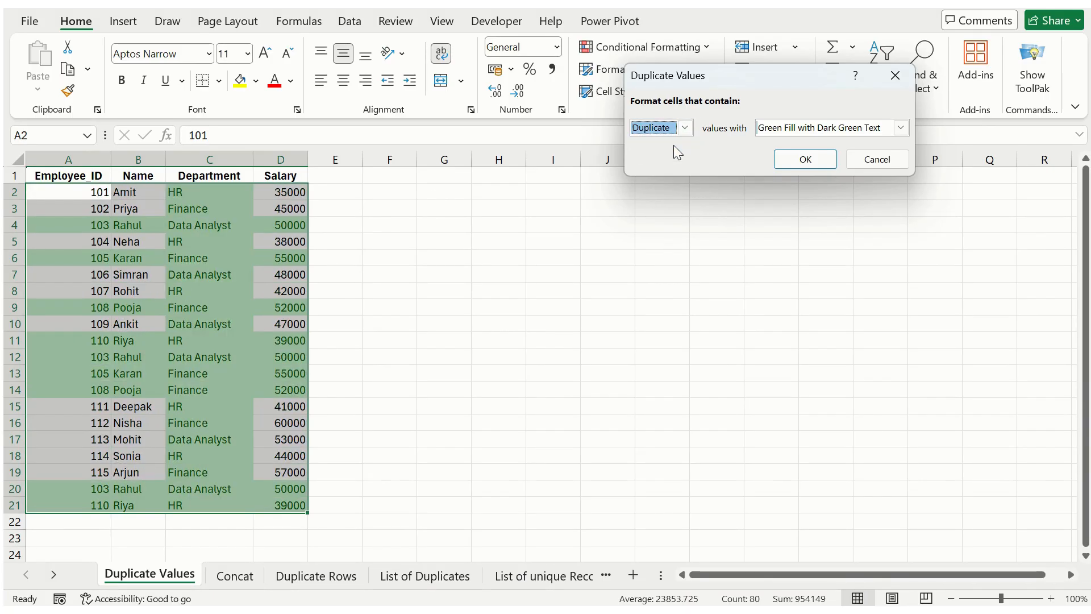
Apply the green duplicate highlighting to the employee data, and undo it
left_click(812, 163)
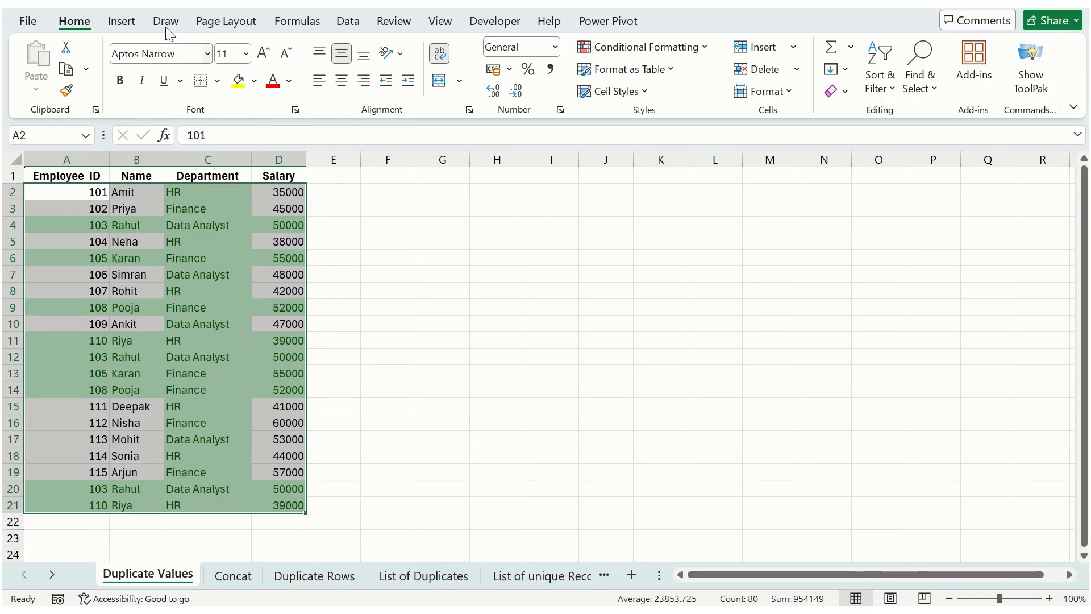
key("ctrl+z")
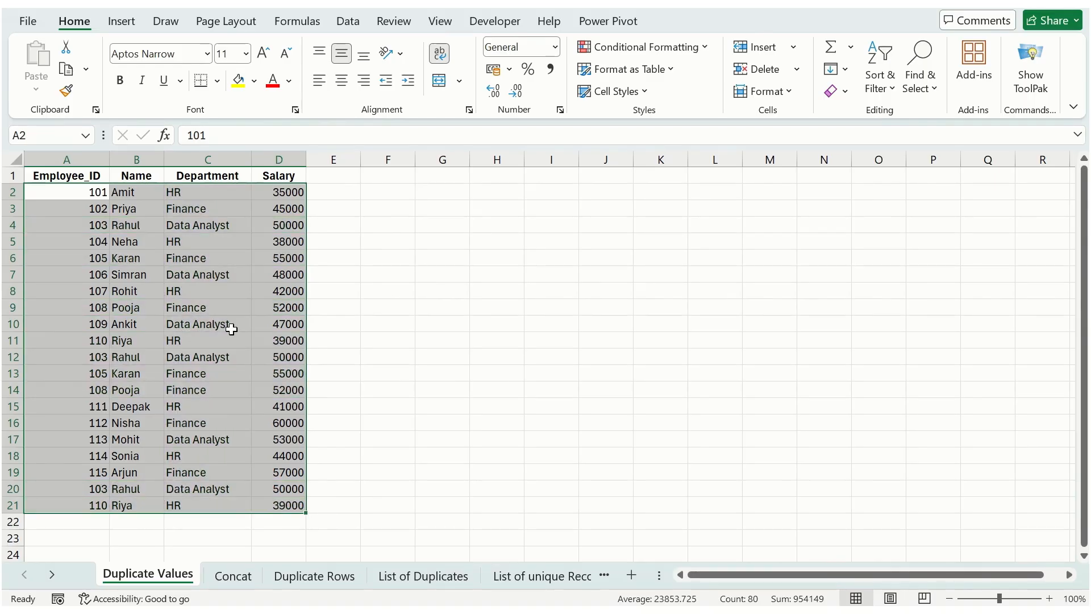
On the Concat sheet, enter the column header "concat" in cell E1
left_click(229, 584)
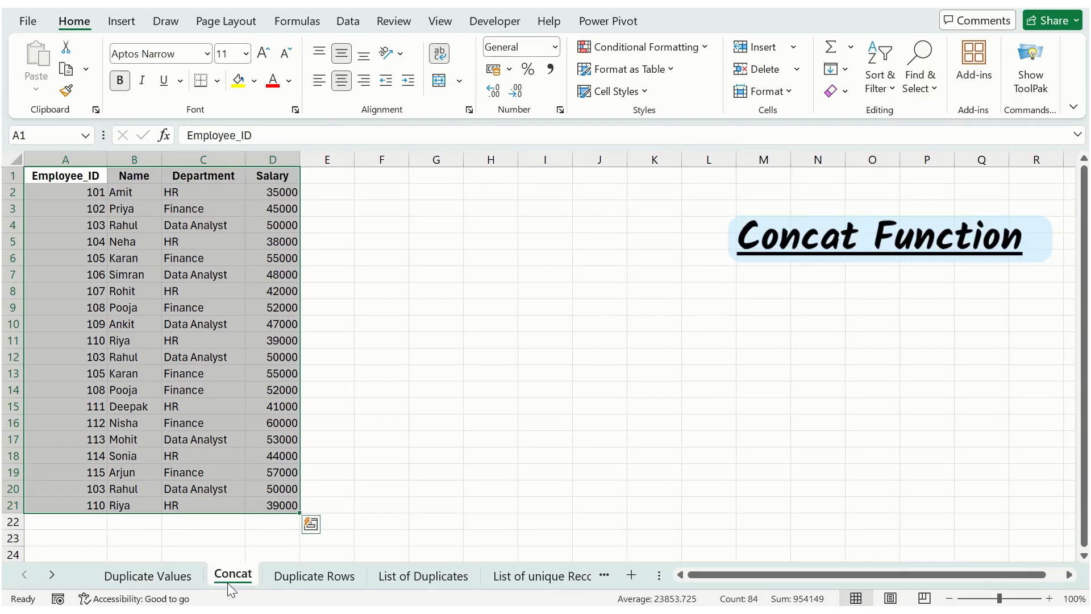
left_click(338, 177)
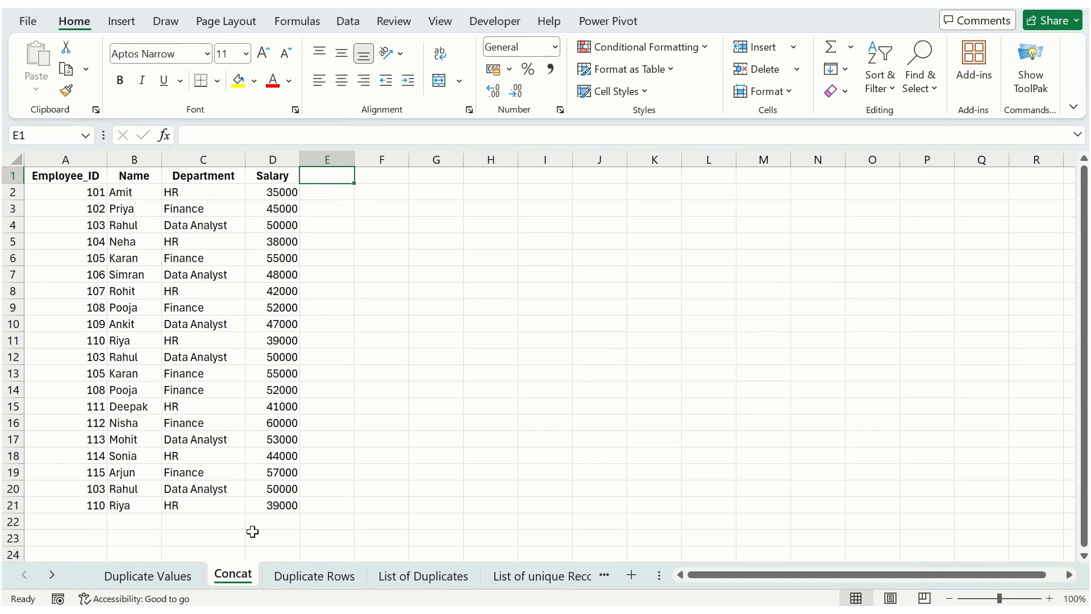
type("co")
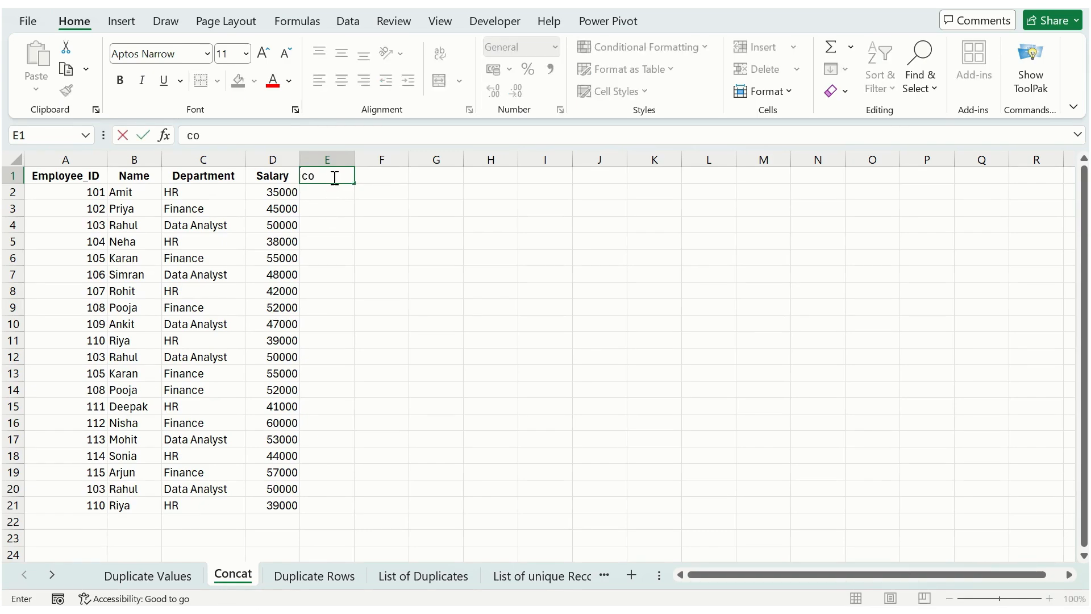
type("ncat")
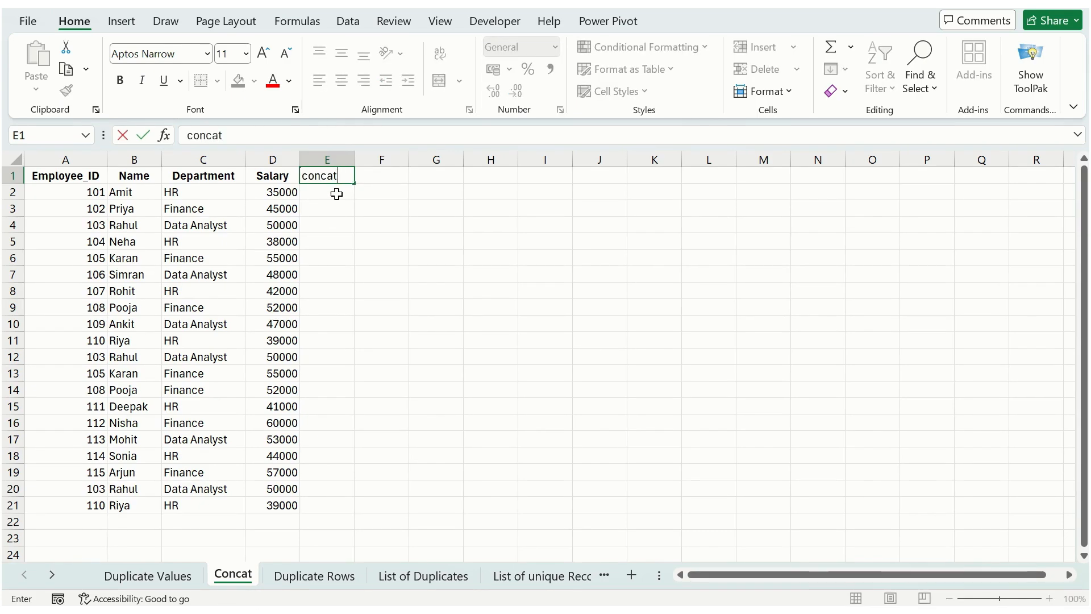
key("Return")
Enter the formula =CONCAT(A2:D2) in cell E2 to join the first employee's row values
type("=conca")
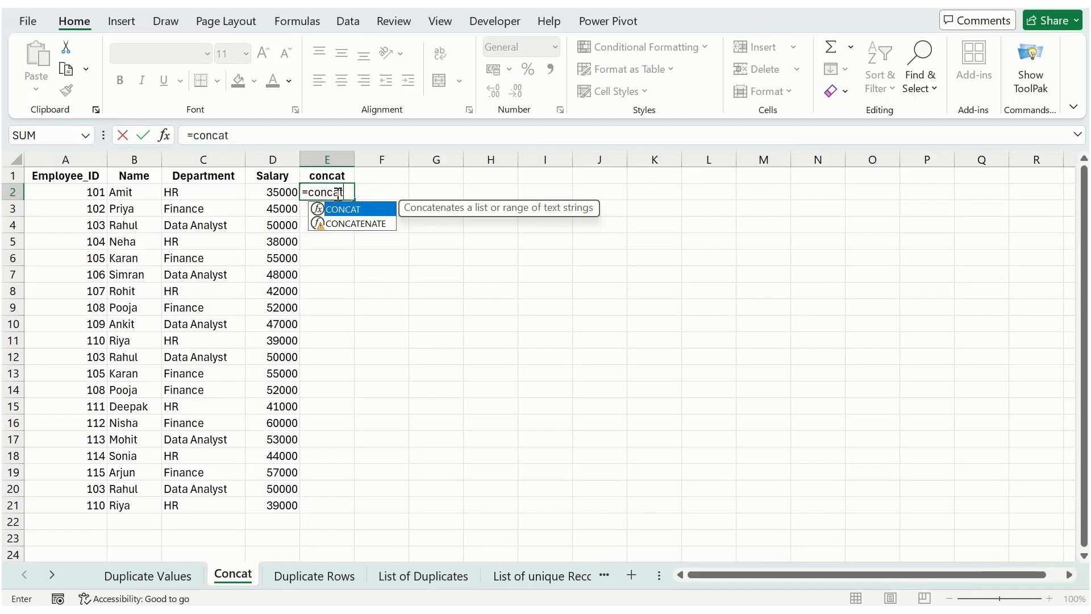
type("t")
key("Tab")
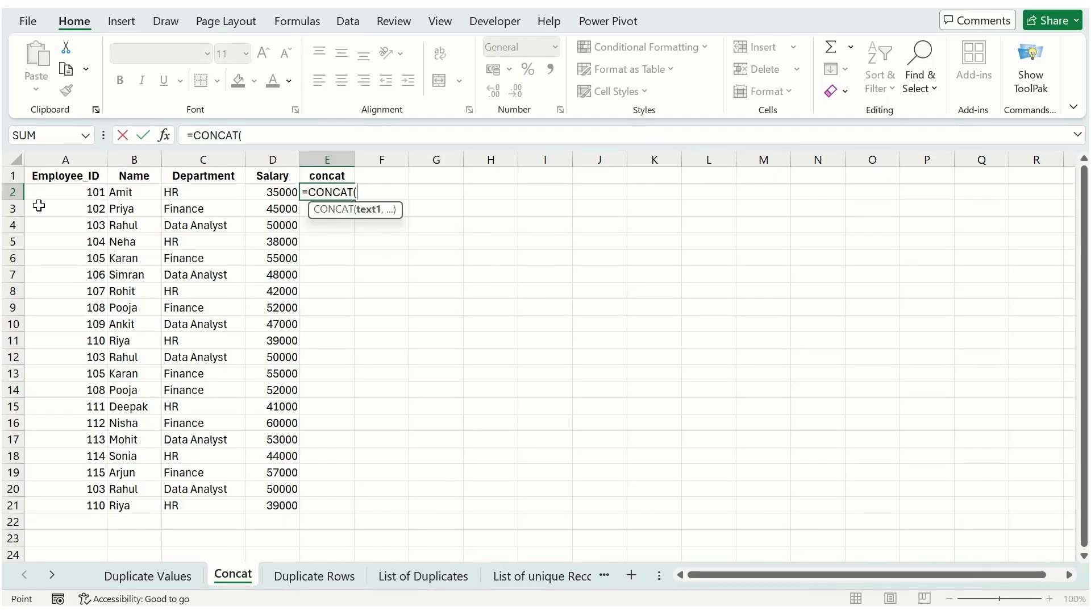
left_click_drag(62, 196, 283, 196)
key("Return")
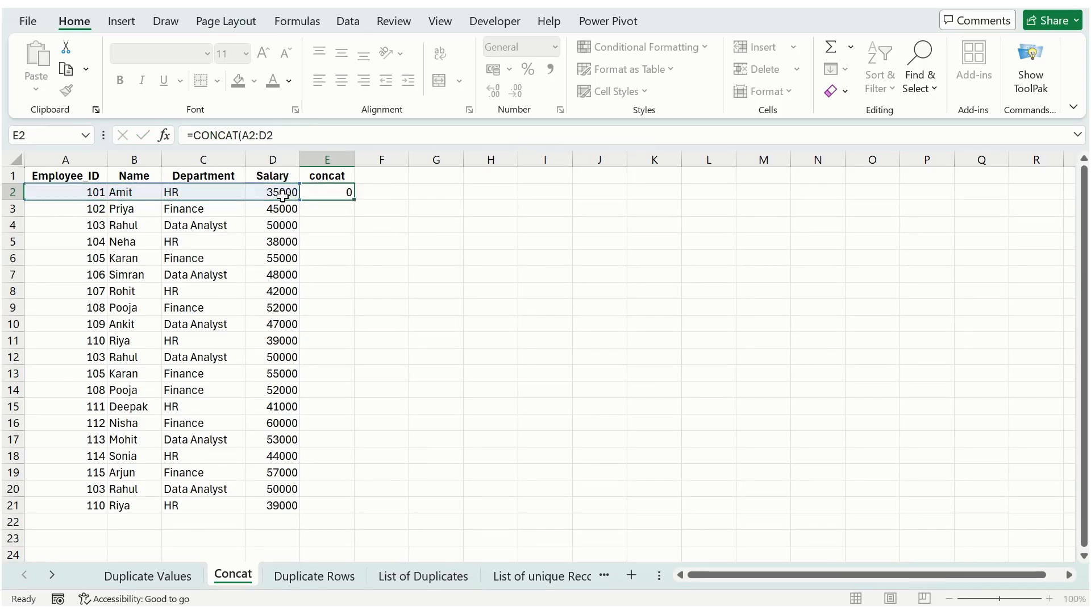
Fill the CONCAT formula down to E21 and widen column E to fit the joined text
left_click_drag(354, 159, 443, 159)
left_click(417, 194)
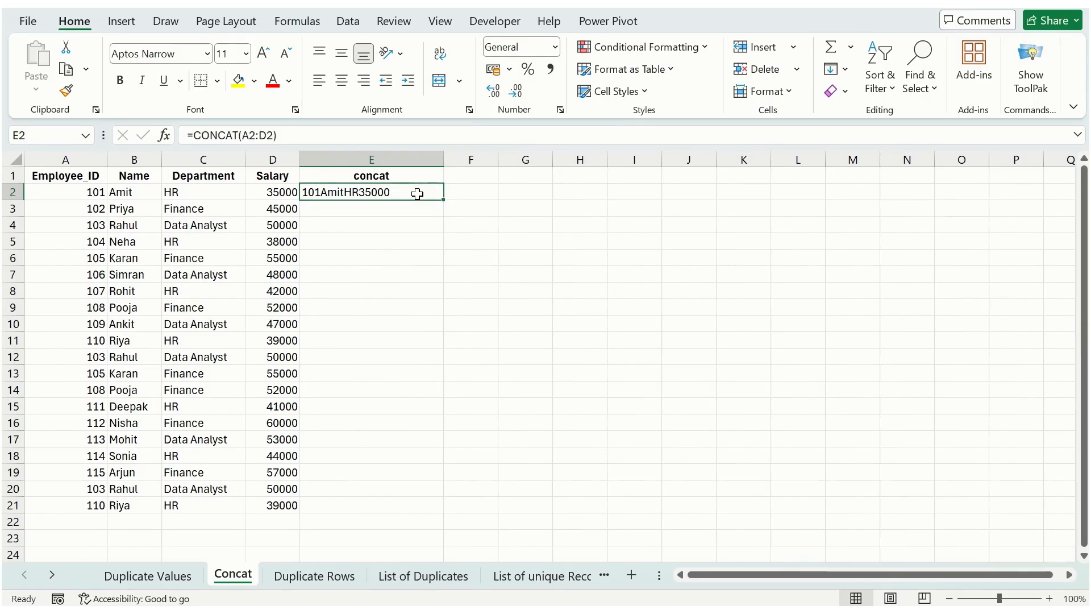
double_click(446, 202)
left_click_drag(446, 161, 462, 160)
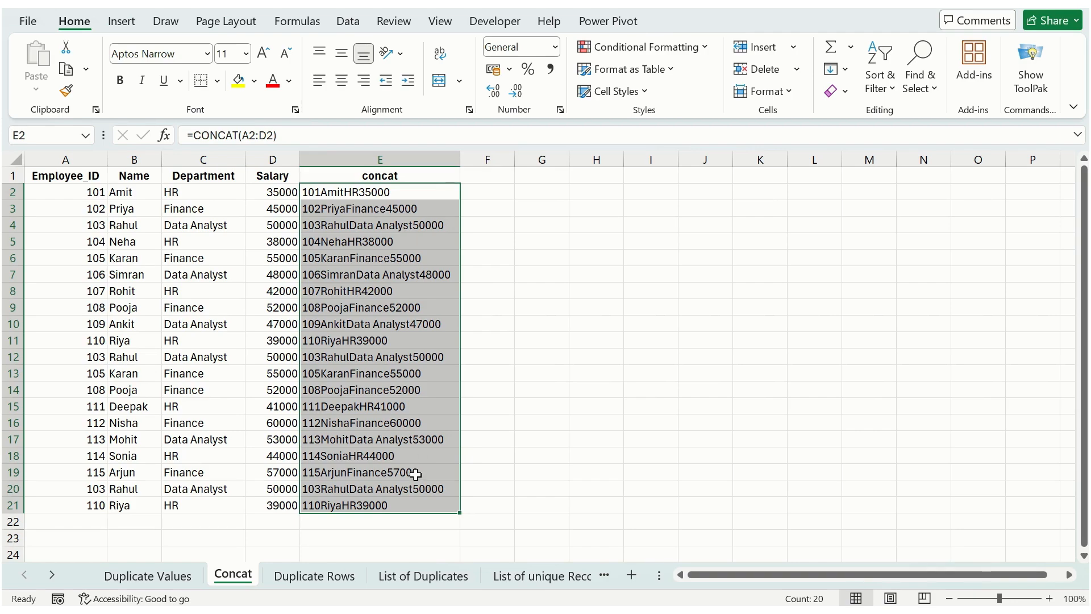
Highlight the duplicate values in E2:E21 with Light Red Fill with Dark Red Text
left_click(705, 48)
mouse_move(706, 85)
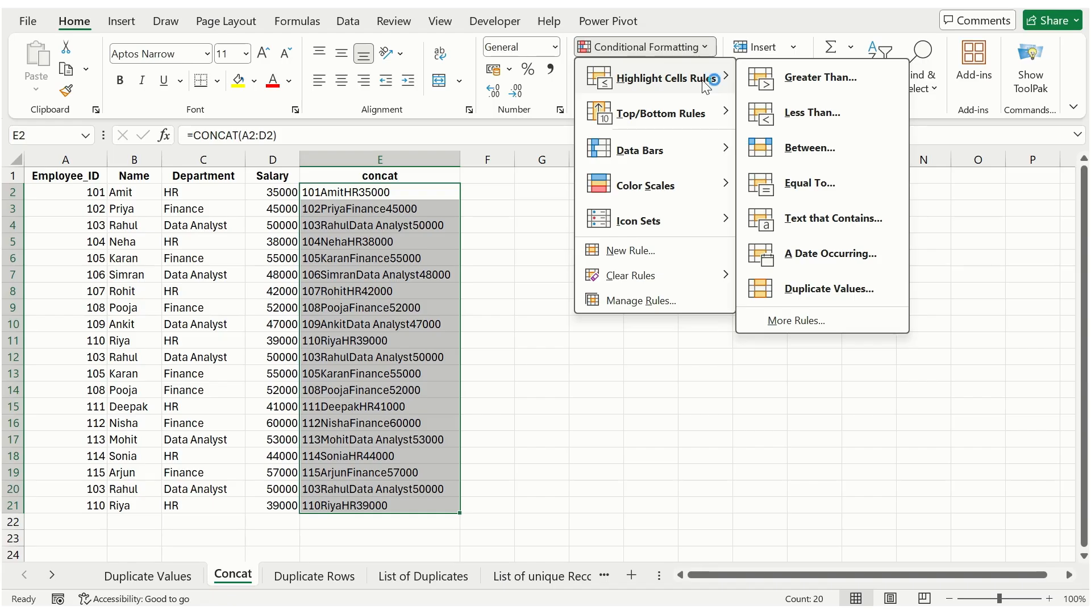
left_click(800, 288)
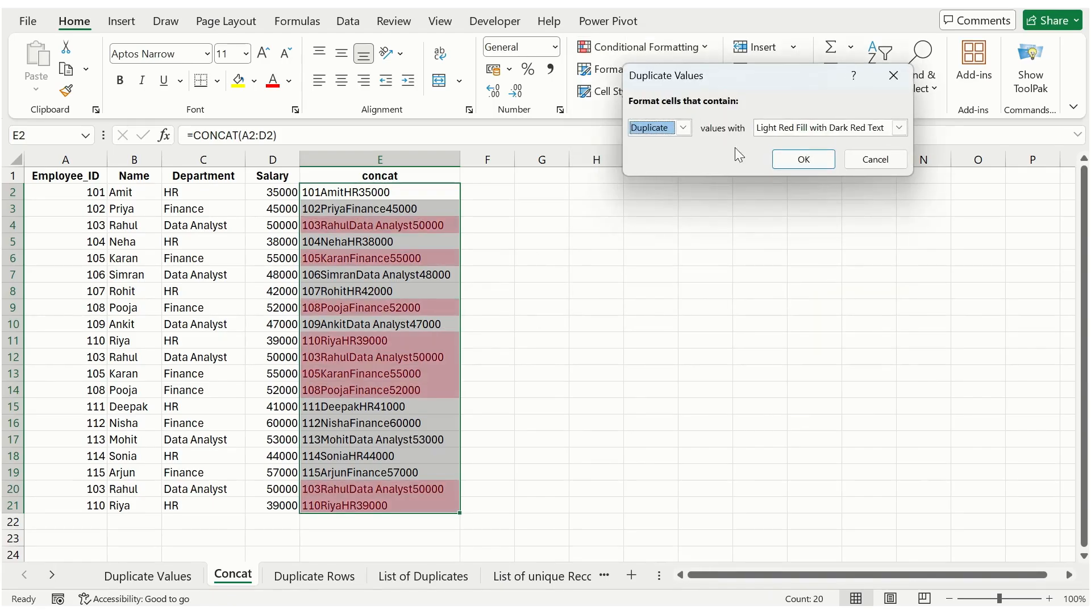
left_click(817, 157)
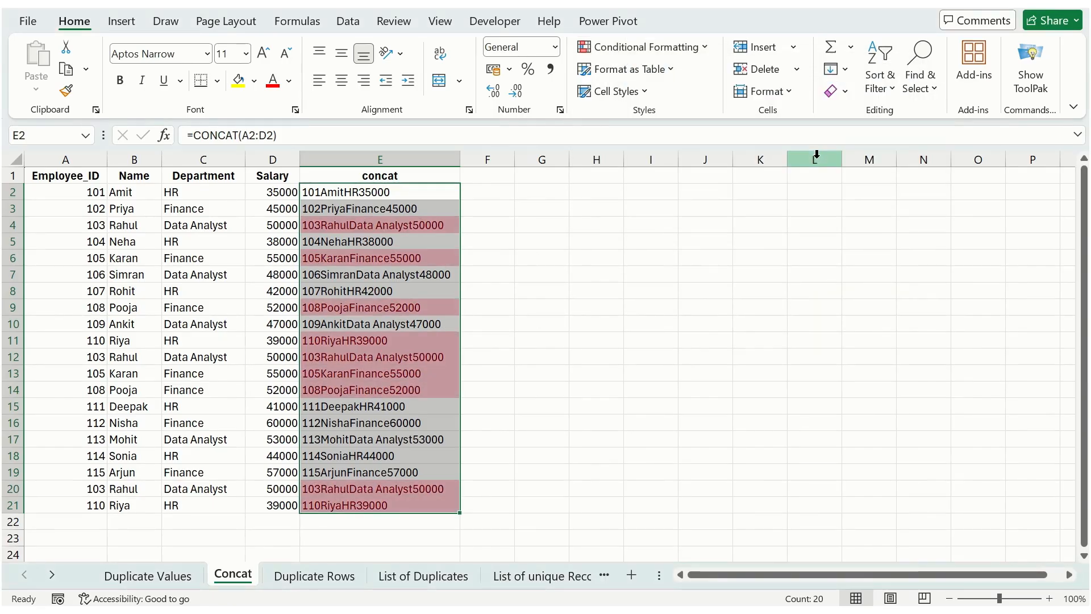
left_click(556, 292)
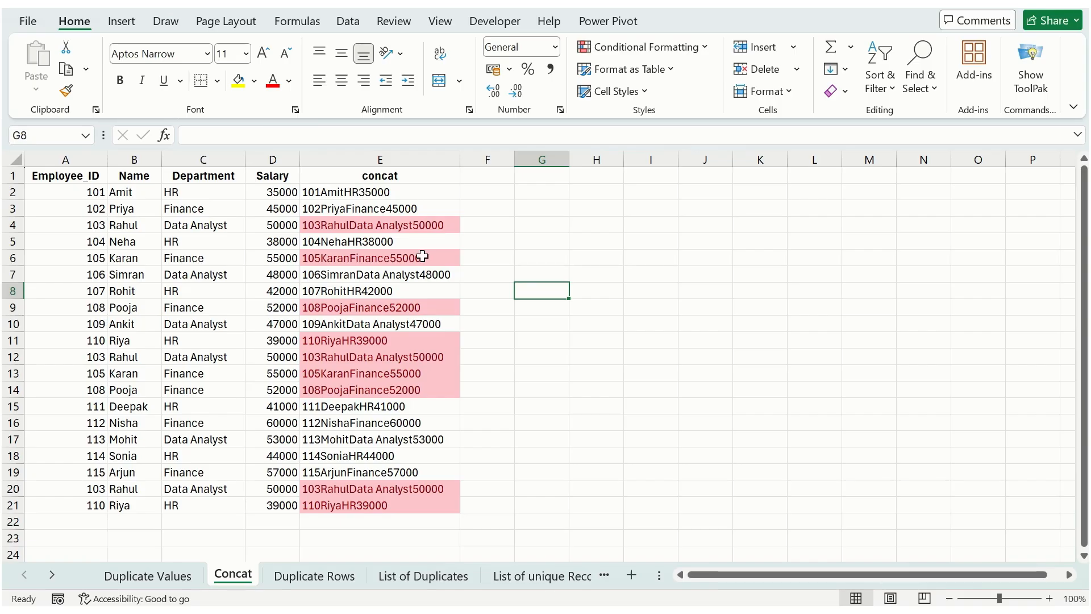
Hide the text in E2:E21 by applying the custom number format ;;; to the cells
left_click_drag(380, 192, 390, 510)
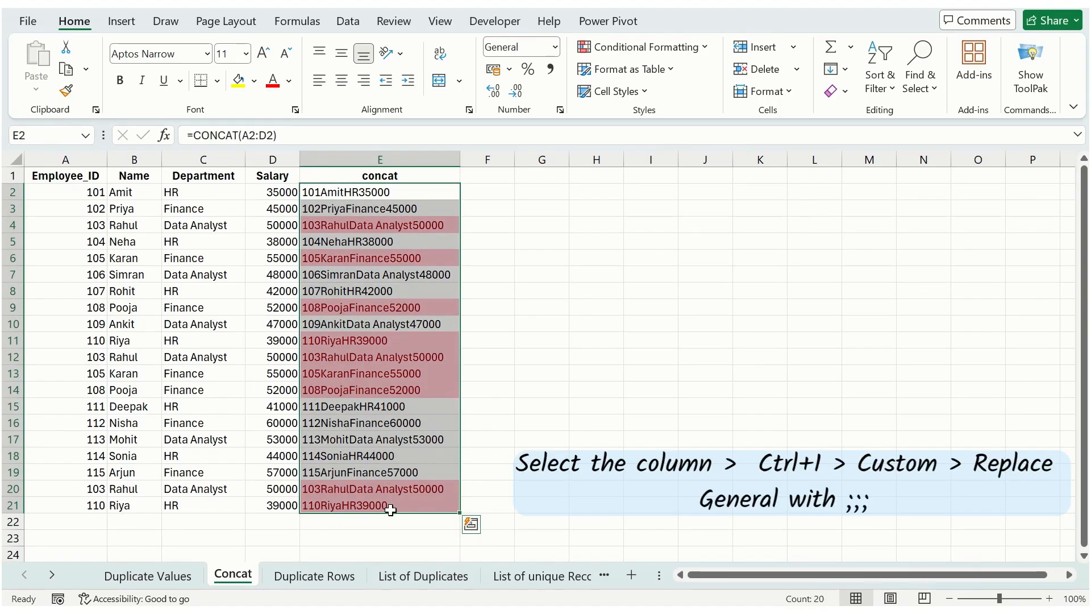
key("ctrl+1")
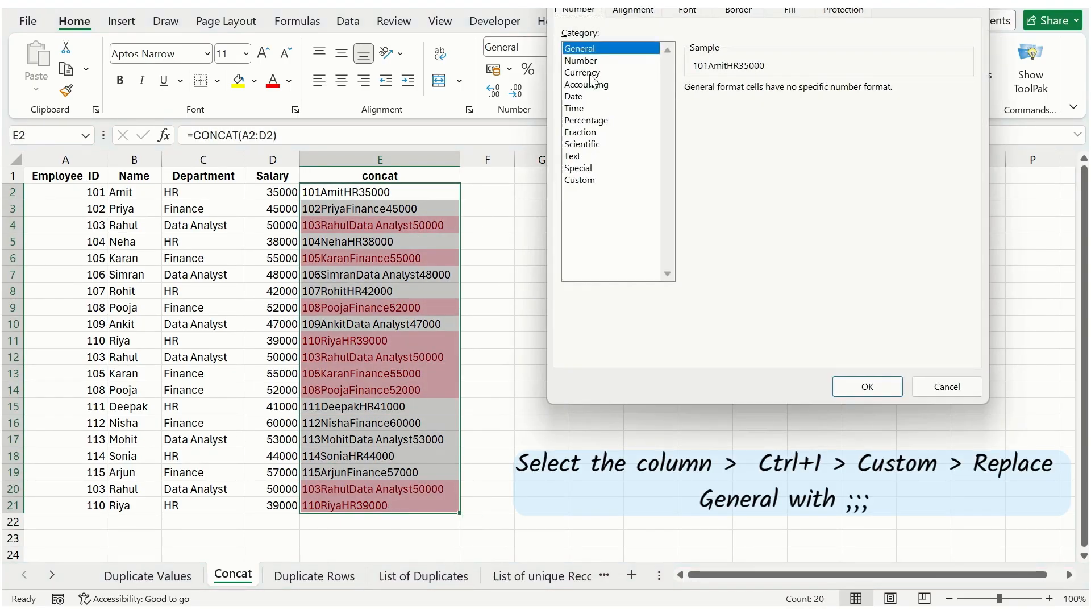
left_click(588, 179)
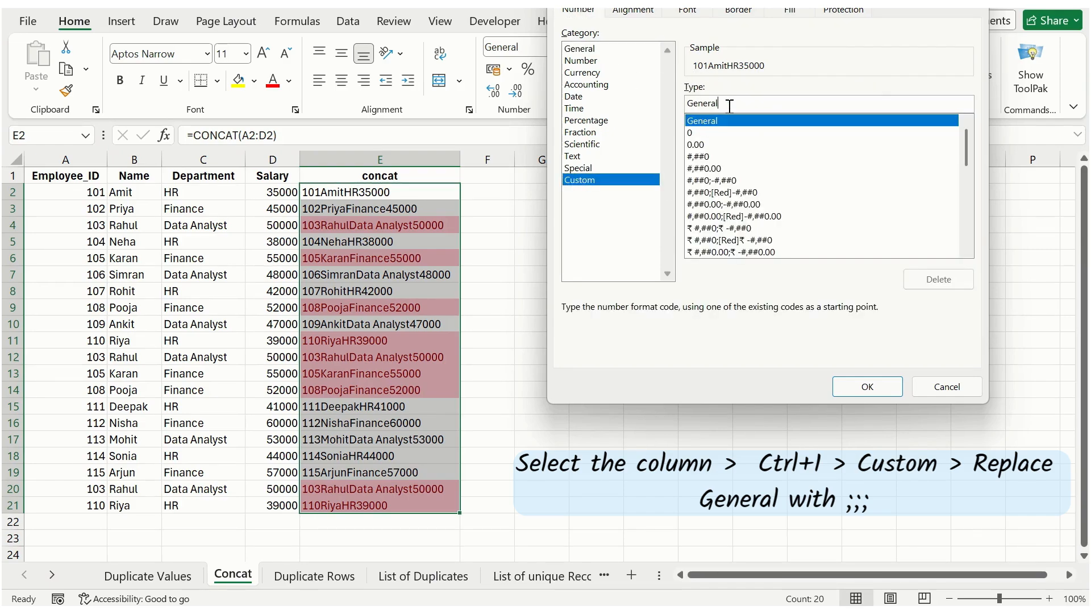
key("BackSpace")
key("BackSpace")
key("BackSpace")
key("BackSpace")
key("BackSpace")
key("BackSpace")
key("BackSpace")
type(";;;")
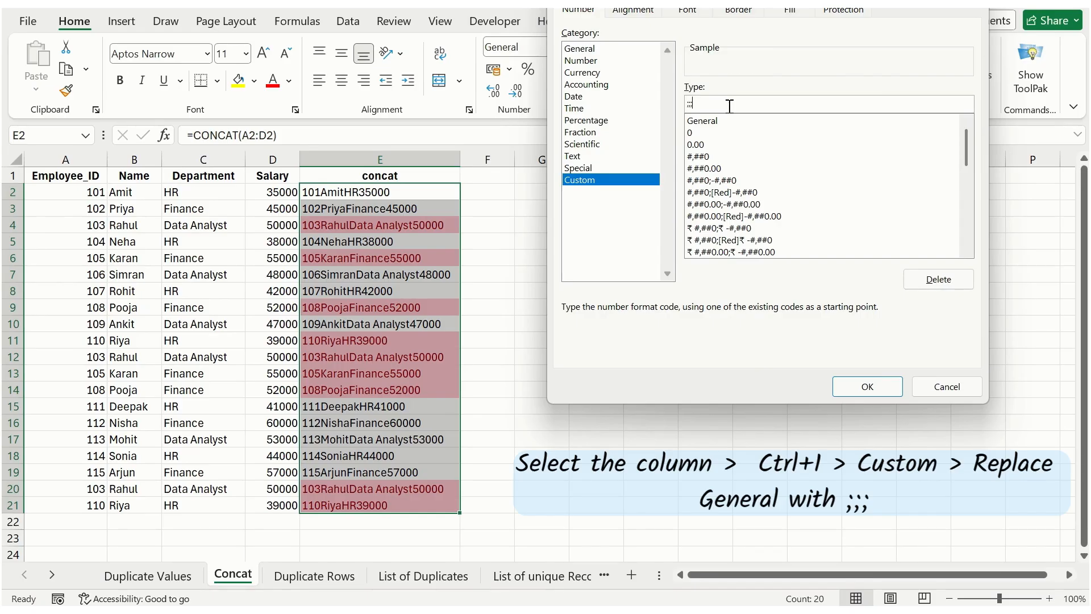
left_click(866, 387)
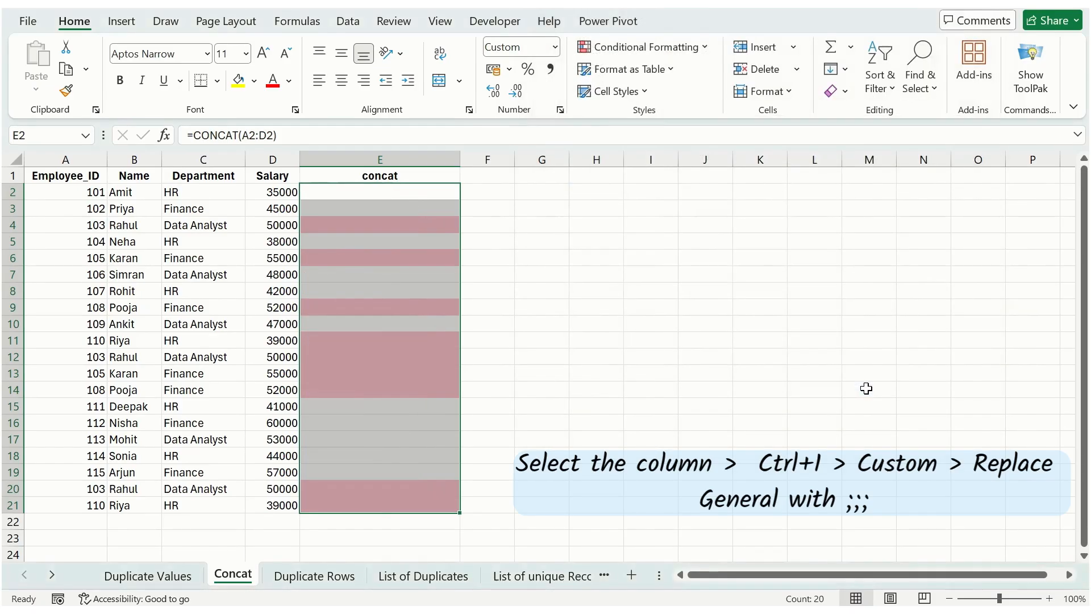
left_click(601, 230)
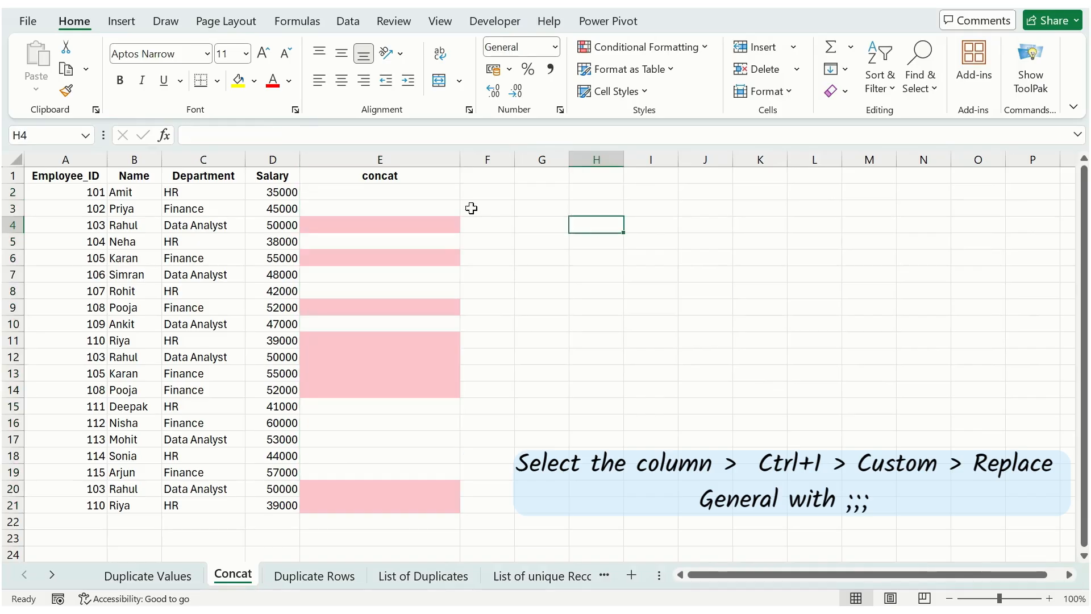
Narrow column E to about the width of its "concat" header
right_click(457, 160)
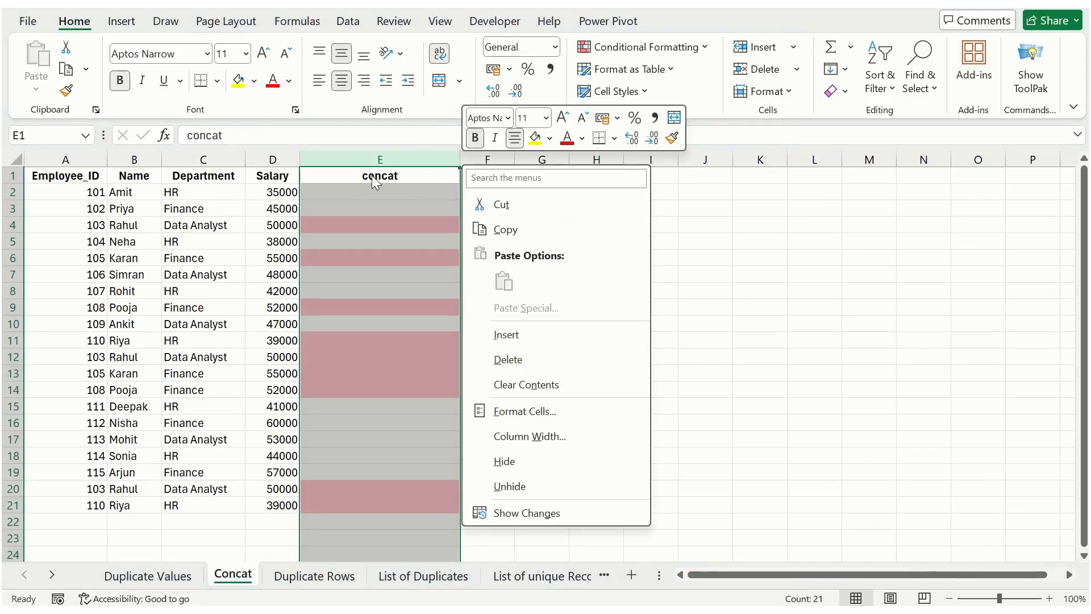
left_click(702, 207)
left_click_drag(459, 165, 340, 169)
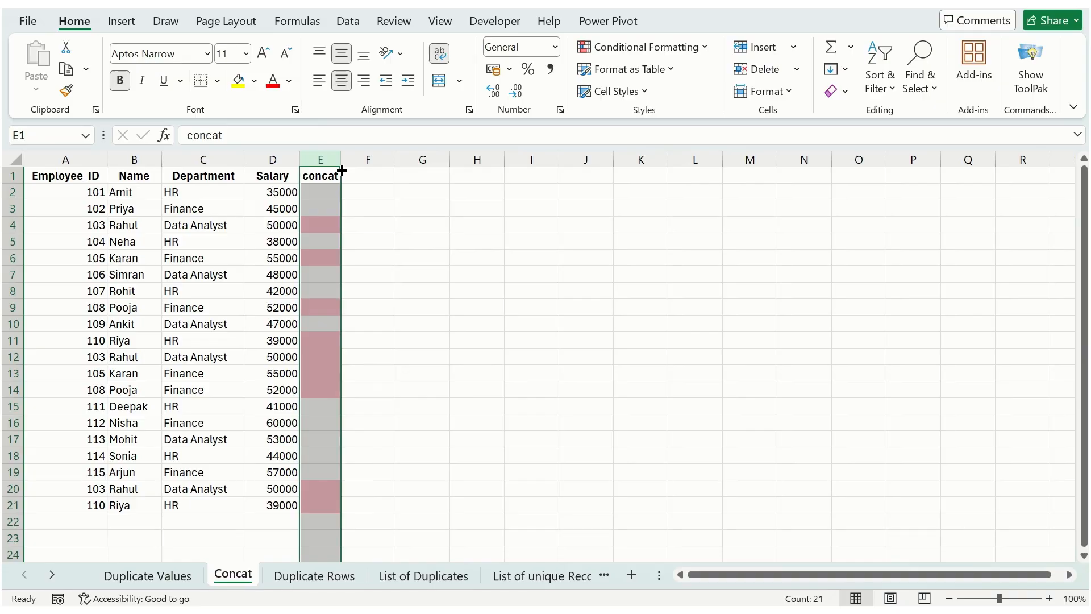
left_click(472, 246)
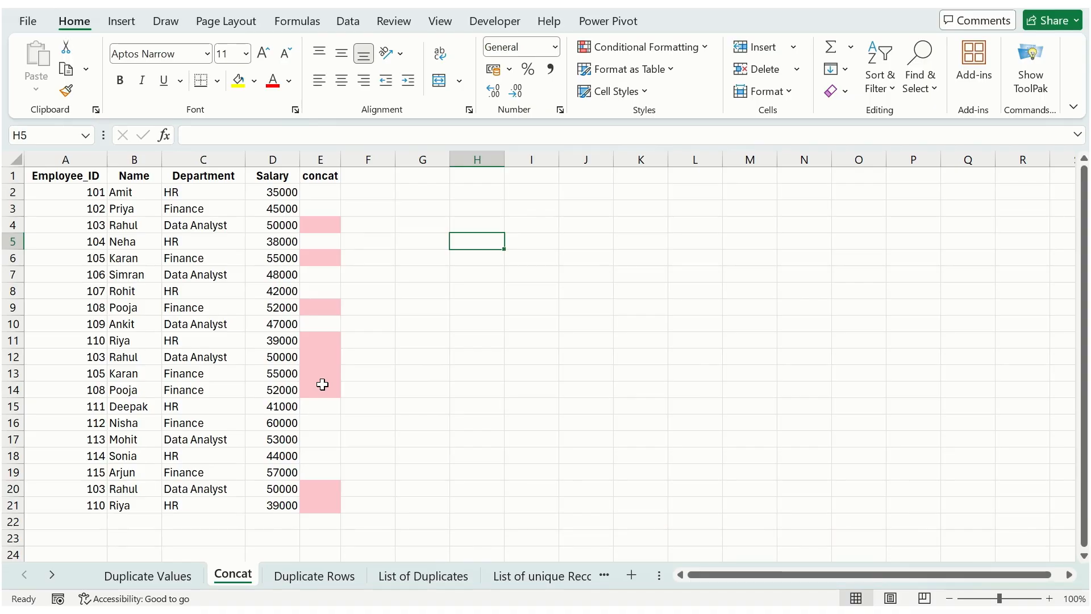
On the Duplicate Rows sheet, start a COUNTIFS formula in E2 with A2:A21 as both the first criteria range and its criteria
left_click(297, 580)
left_click(239, 357)
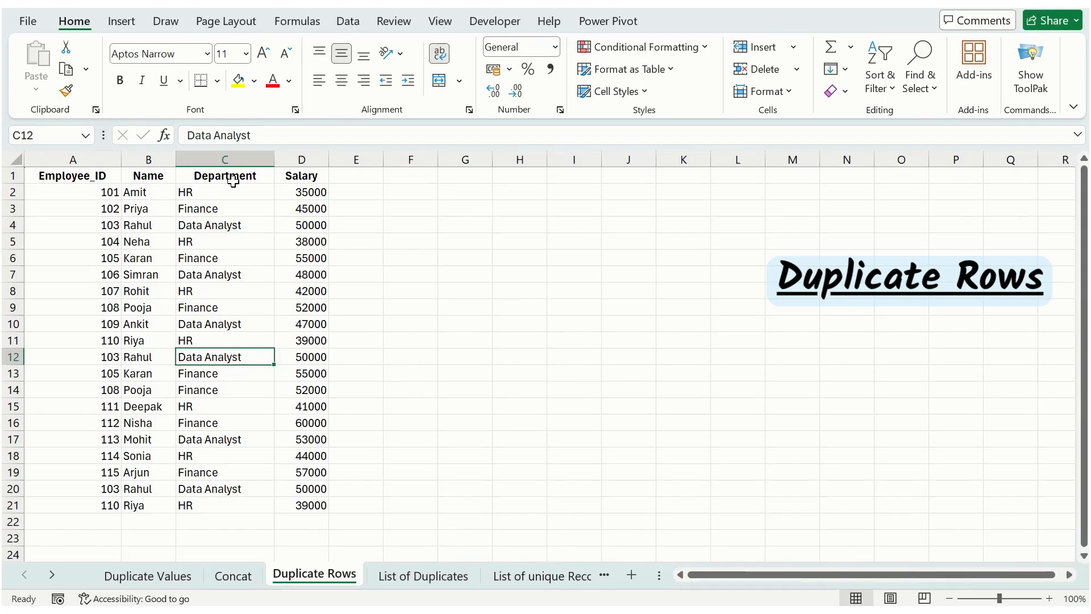
left_click(357, 174)
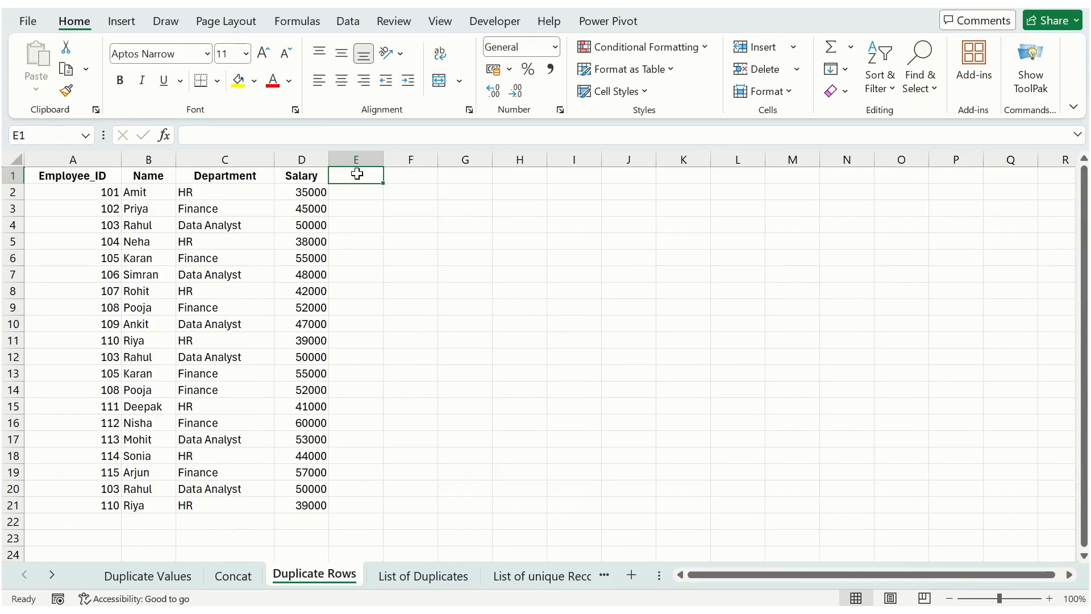
left_click(352, 195)
type("=countif")
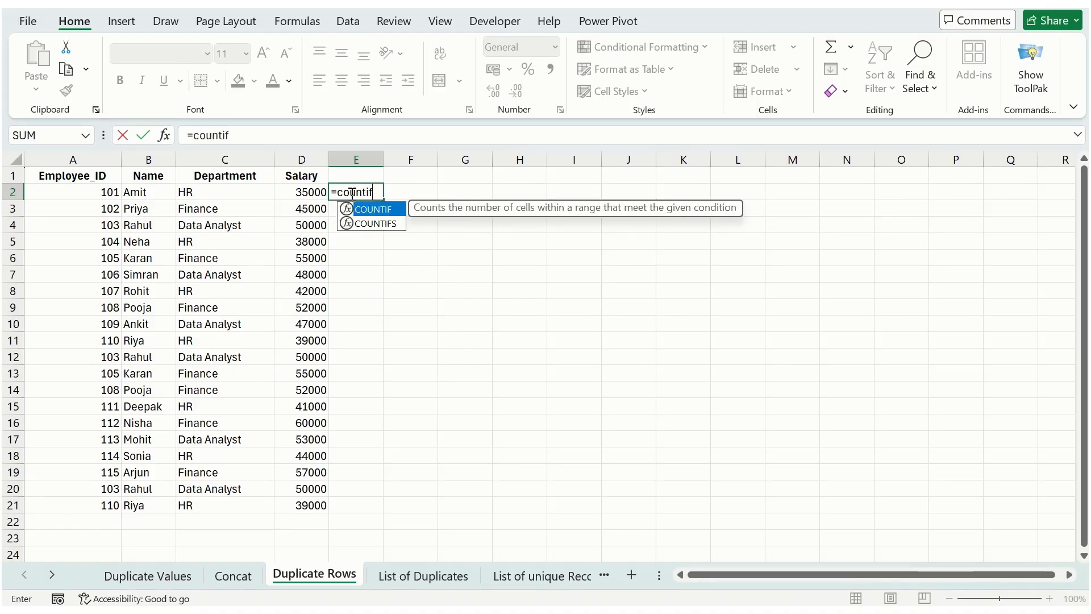
key("Down")
key("Tab")
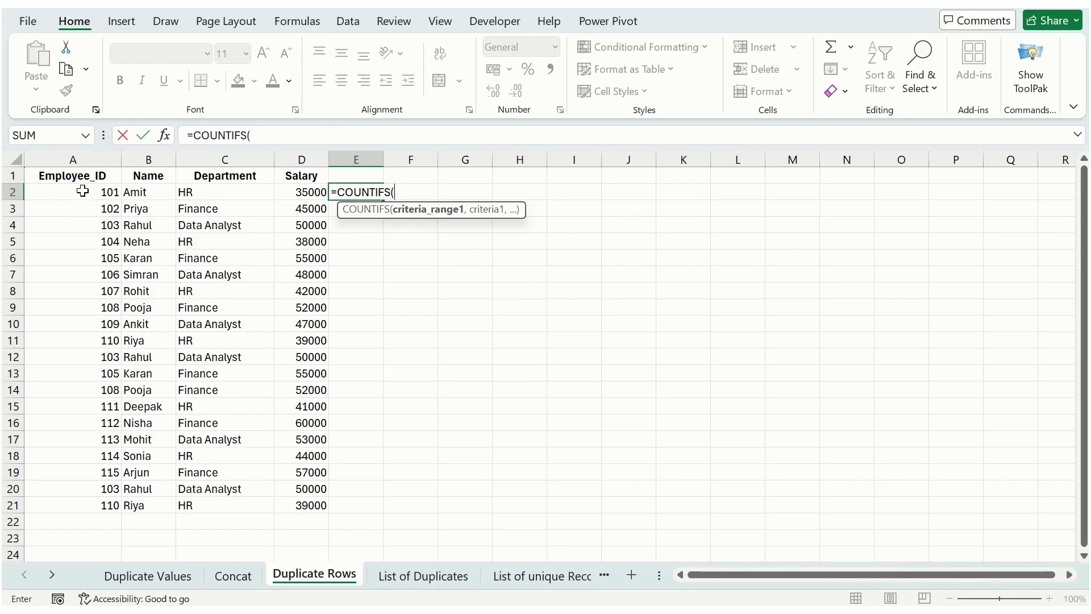
left_click_drag(88, 190, 86, 509)
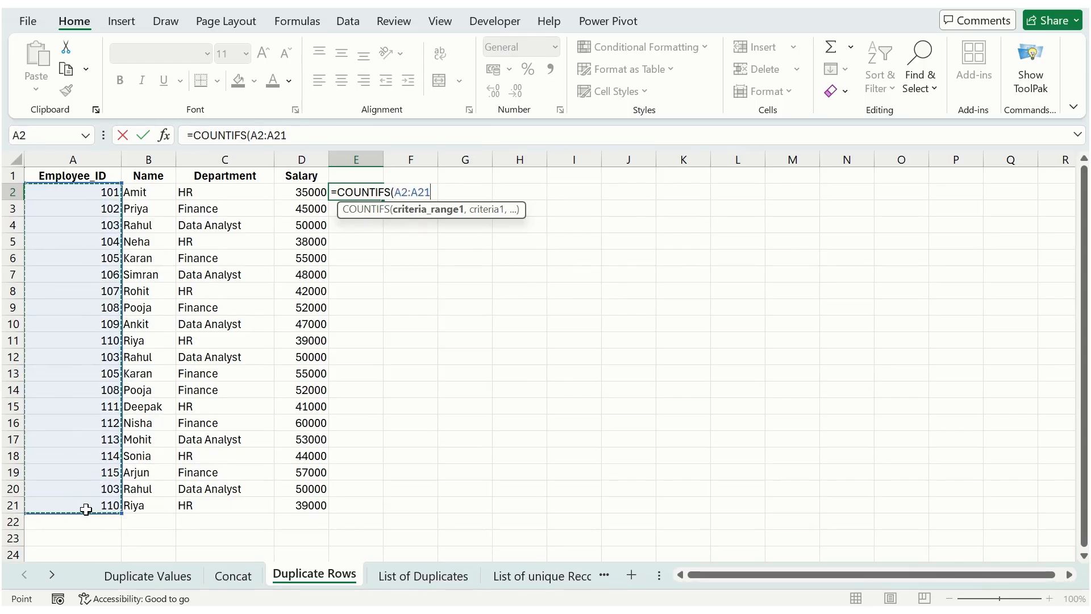
type(",")
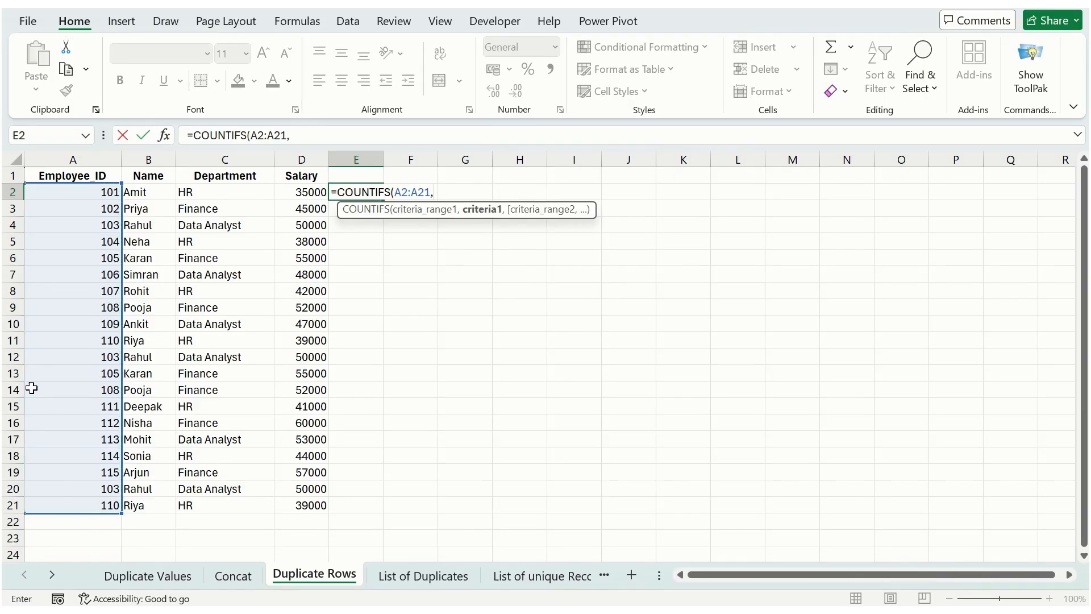
left_click_drag(61, 193, 70, 505)
type(",")
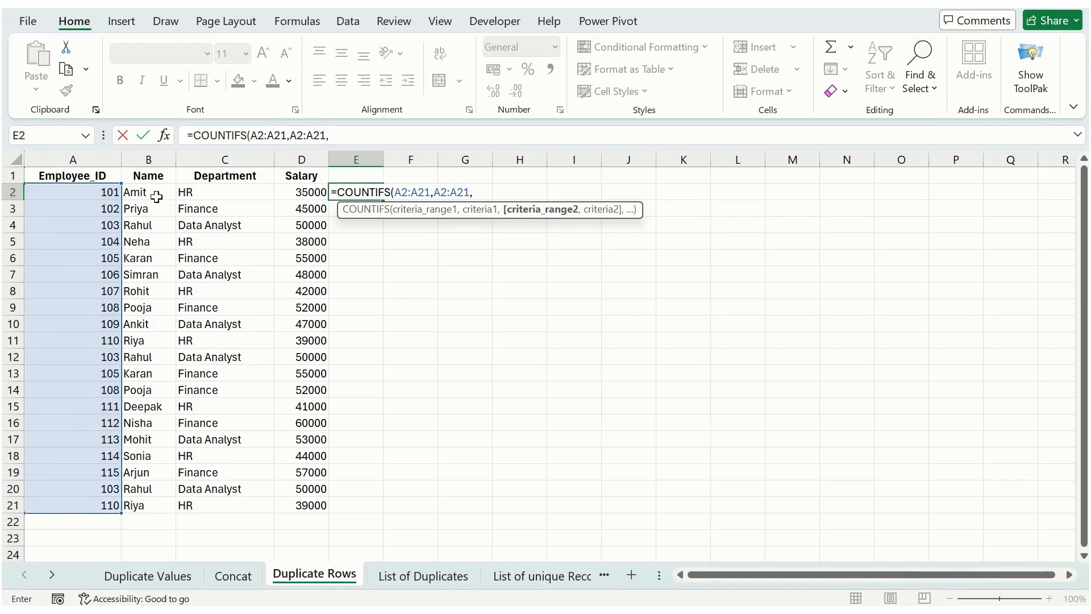
left_click_drag(158, 191, 160, 420)
left_click_drag(160, 420, 164, 439)
key("BackSpace")
key("BackSpace")
key("BackSpace")
key("BackSpace")
key("BackSpace")
key("BackSpace")
key("BackSpace")
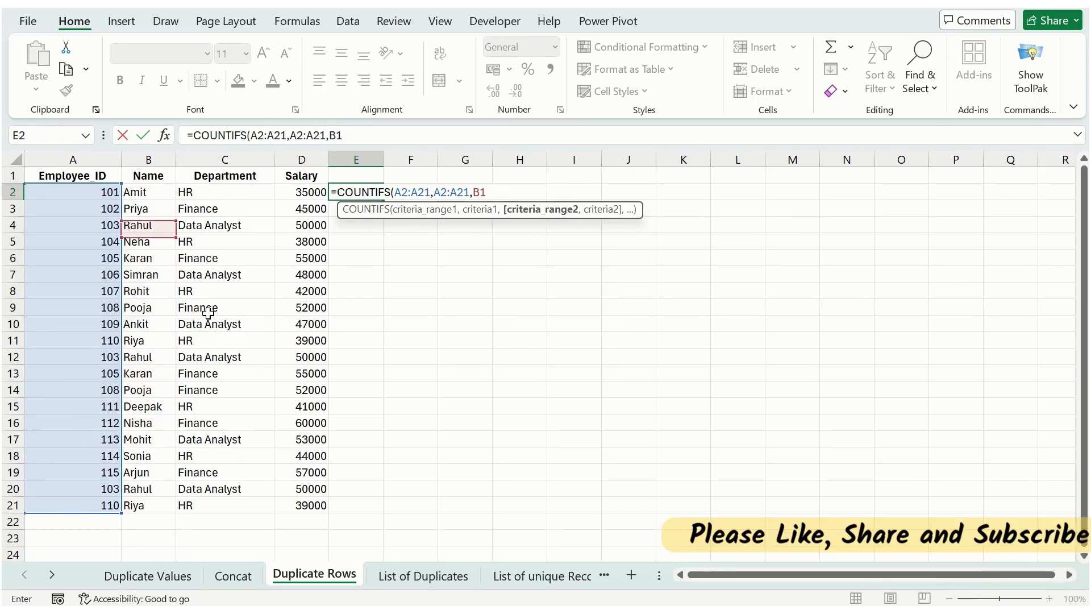
left_click_drag(159, 193, 164, 425)
key("BackSpace")
key("BackSpace")
key("BackSpace")
key("BackSpace")
key("BackSpace")
key("BackSpace")
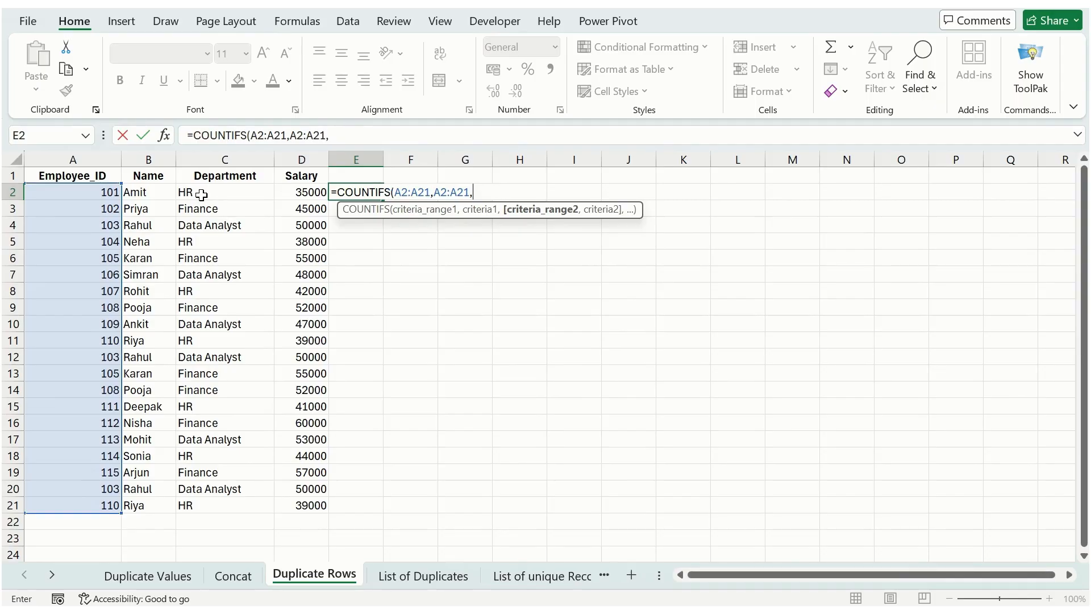
Add B2:B21 to the COUNTIFS formula as both the second criteria range and its criteria
left_click_drag(162, 193, 166, 515)
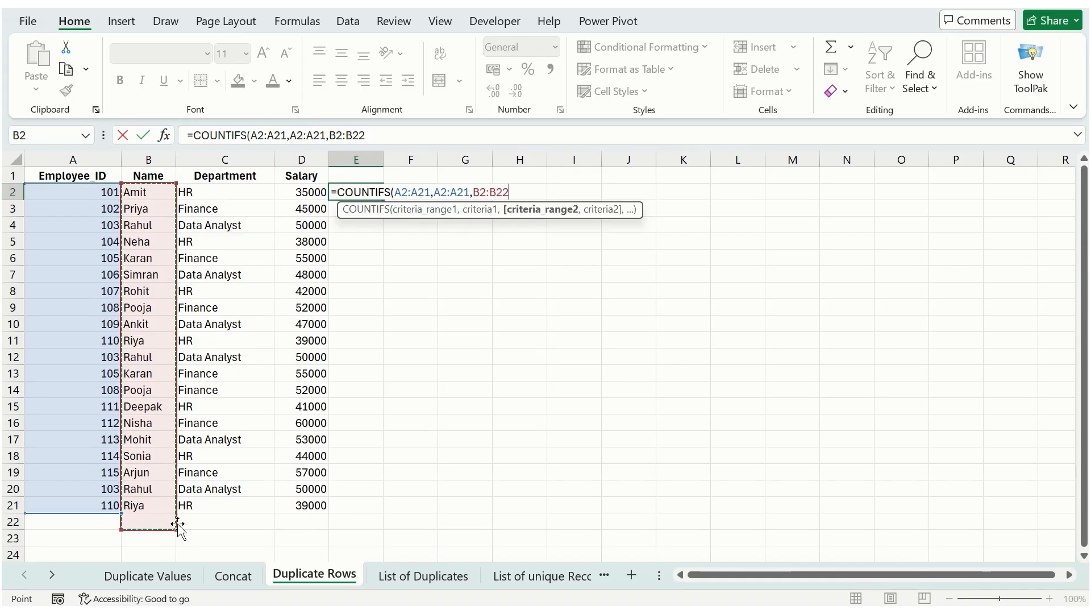
left_click_drag(175, 529, 172, 516)
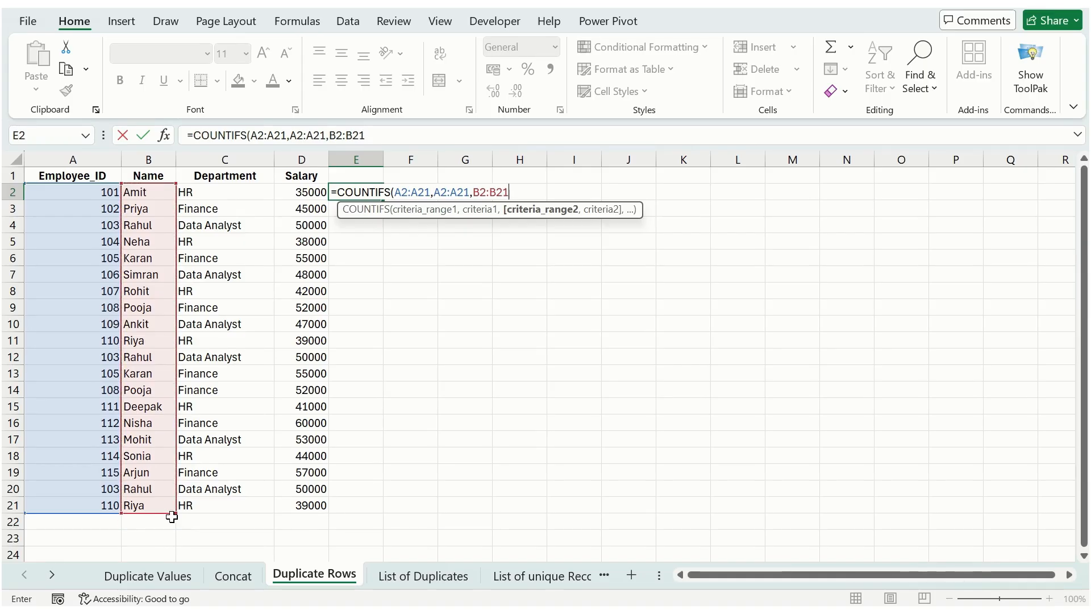
type(",")
left_click_drag(148, 195, 150, 505)
type(",")
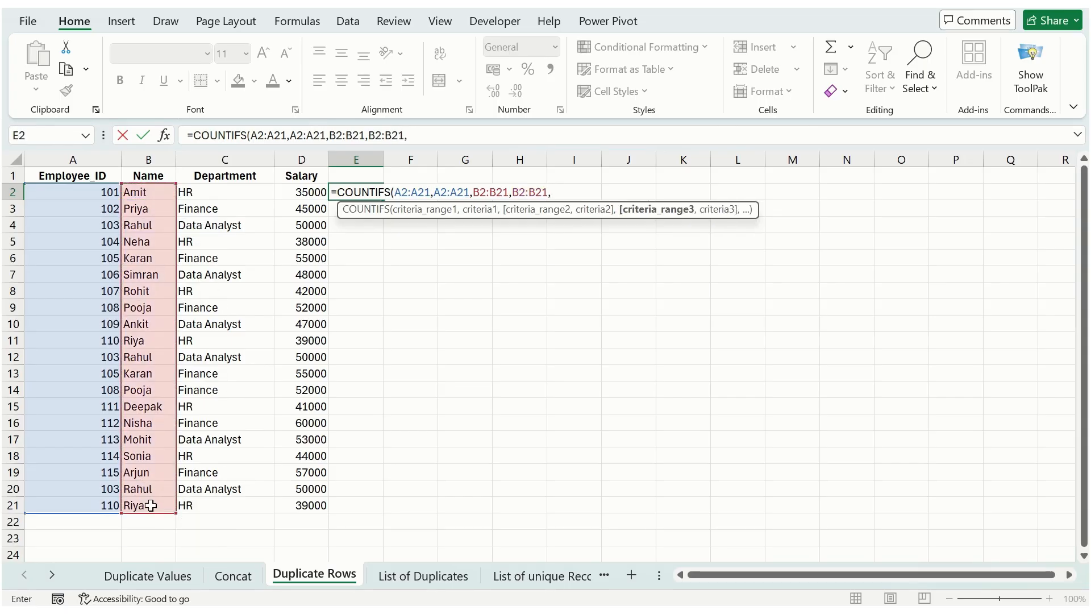
Add C2:C21 to the COUNTIFS formula as both the third criteria range and its criteria
left_click_drag(203, 196, 238, 514)
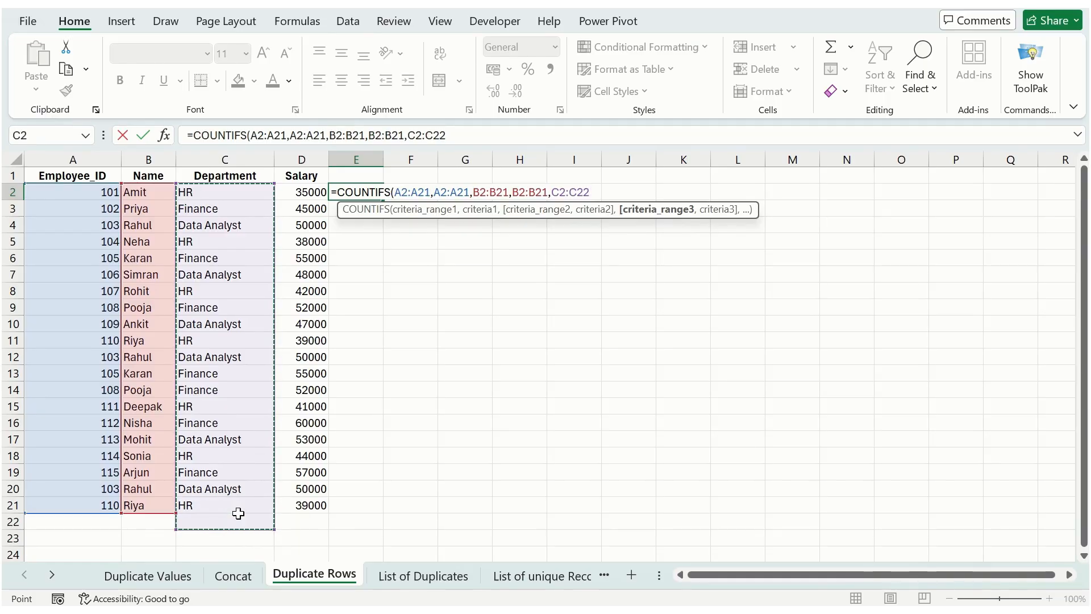
left_click_drag(275, 530, 271, 512)
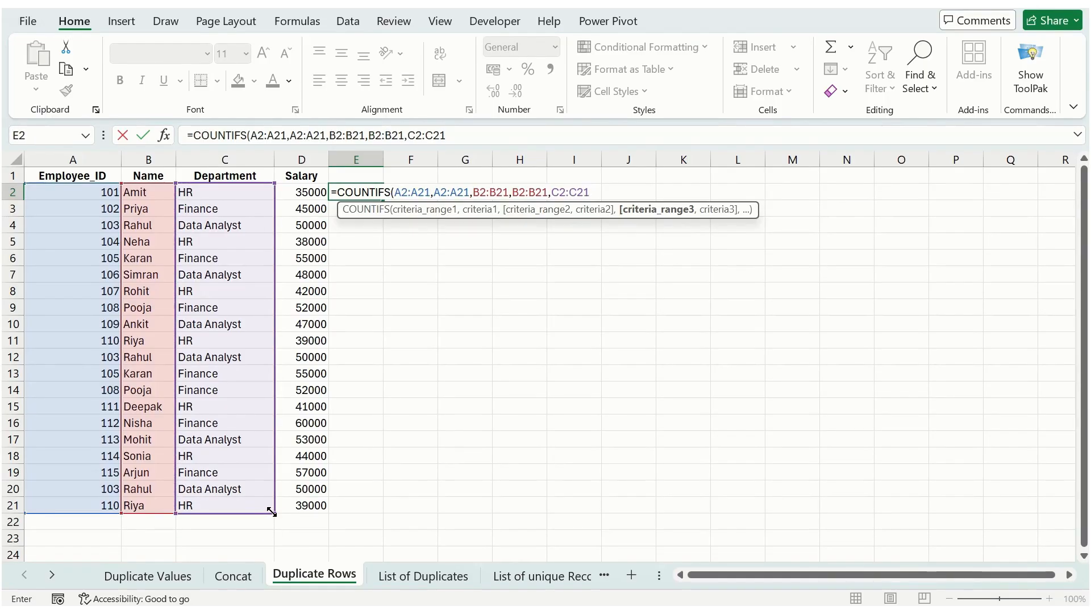
type(",")
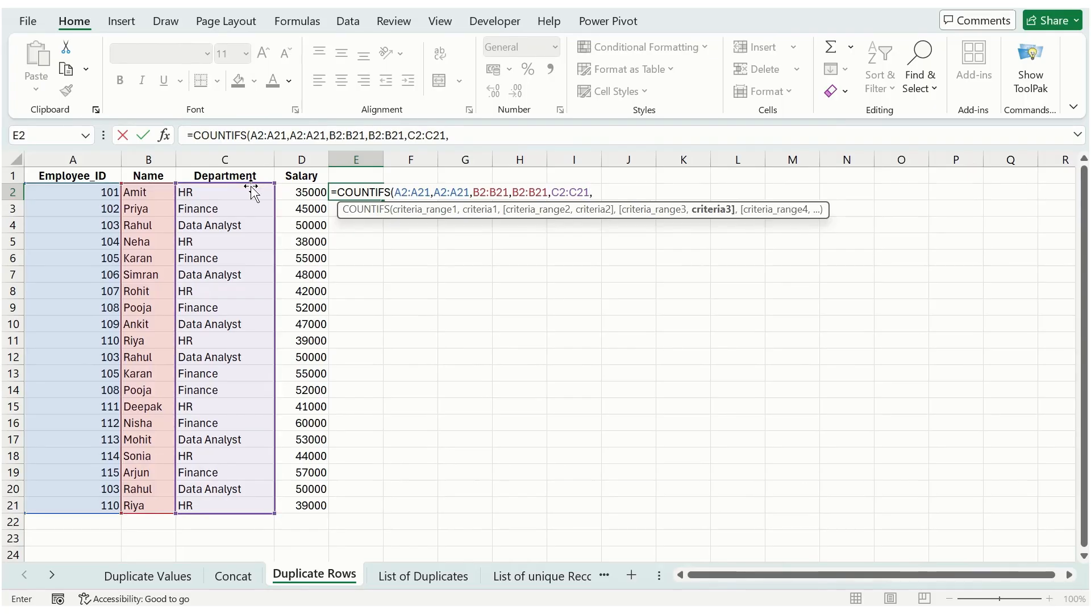
left_click_drag(251, 192, 271, 500)
type(",")
Complete the COUNTIFS formula in E2 with D2:D21 as the fourth criteria range and criteria, and enter it
left_click_drag(312, 192, 316, 508)
type(",")
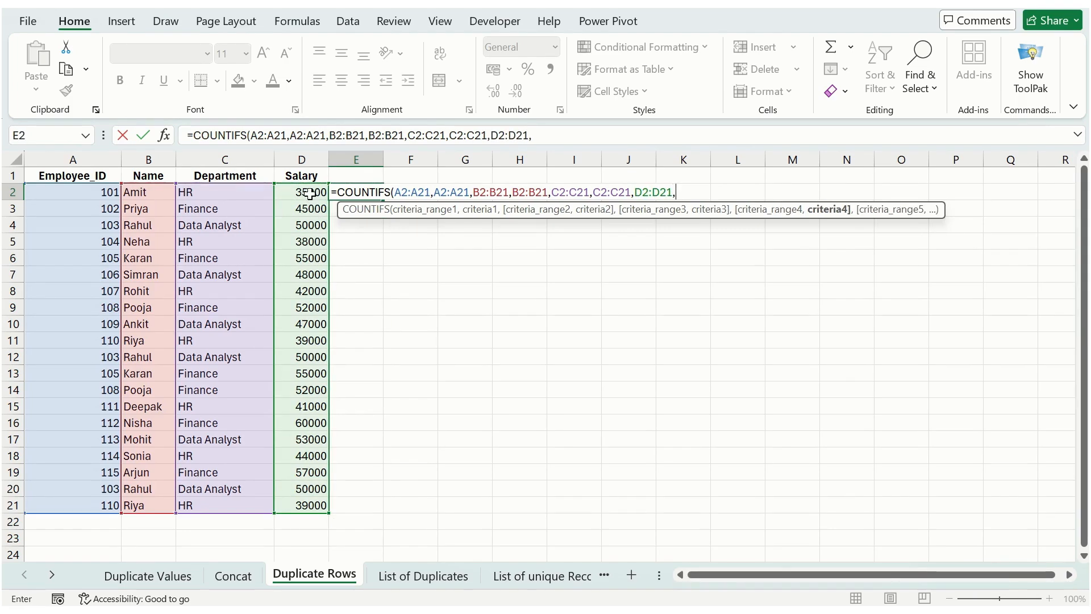
left_click_drag(310, 194, 325, 503)
type(")")
key("Return")
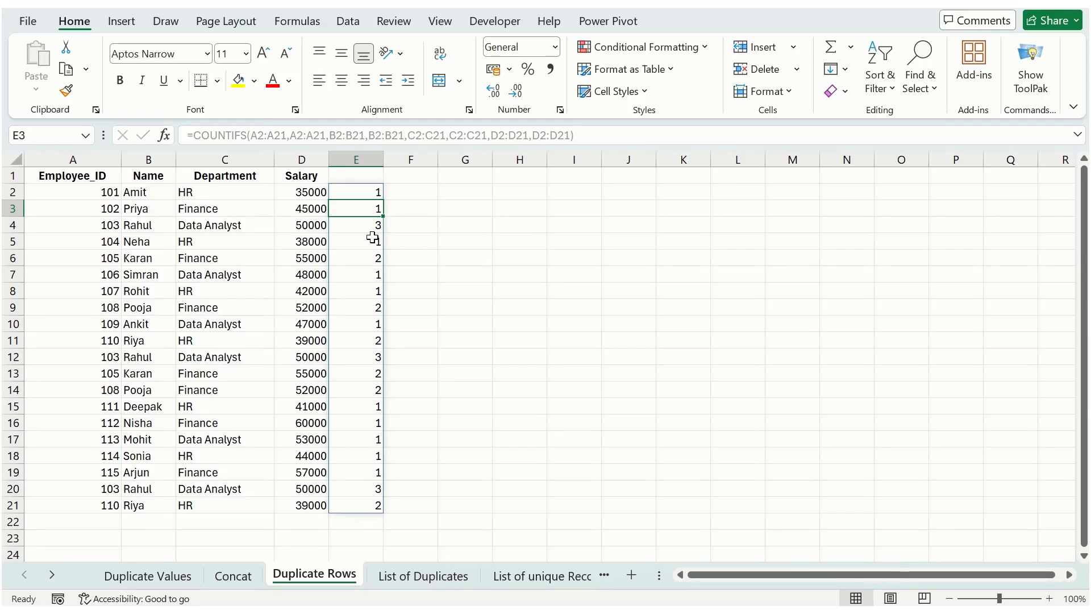
Append >1 to the COUNTIFS formula in E2 so it returns TRUE or FALSE for each row
left_click(366, 193)
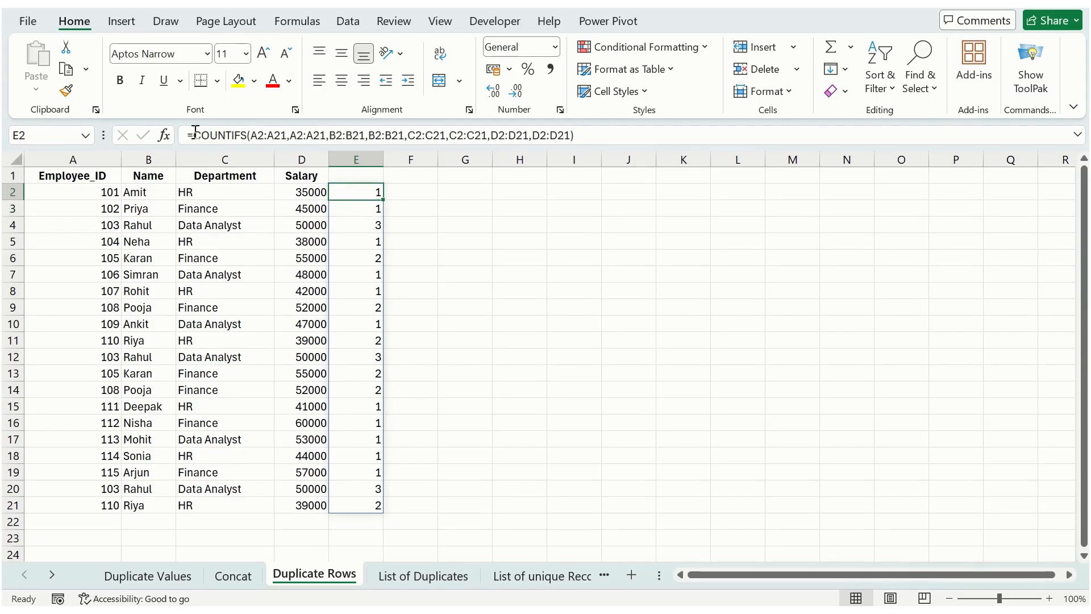
double_click(362, 190)
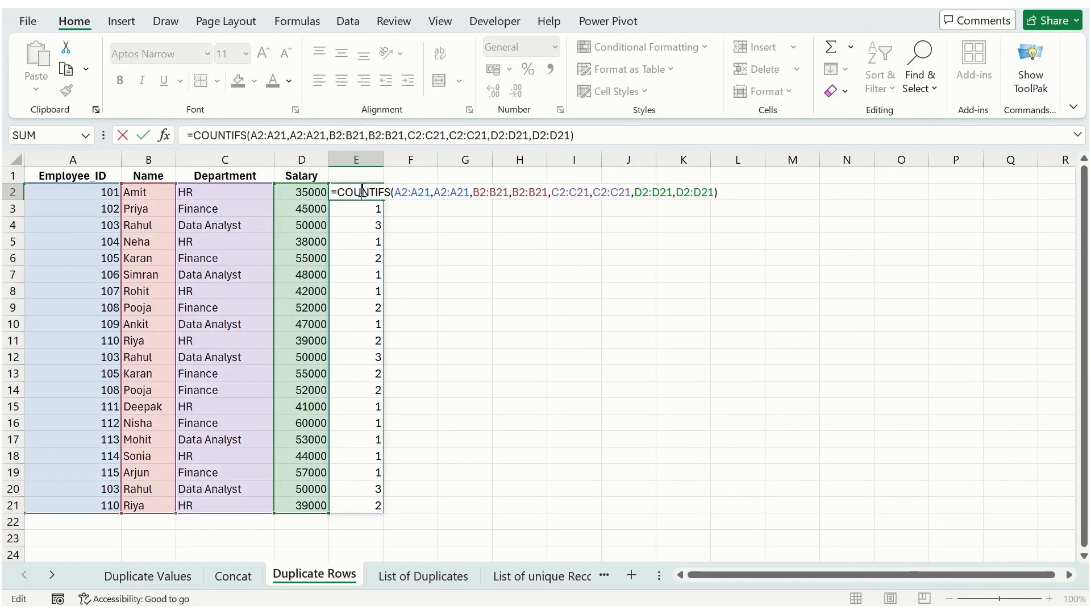
left_click(722, 194)
type(">1")
key("Return")
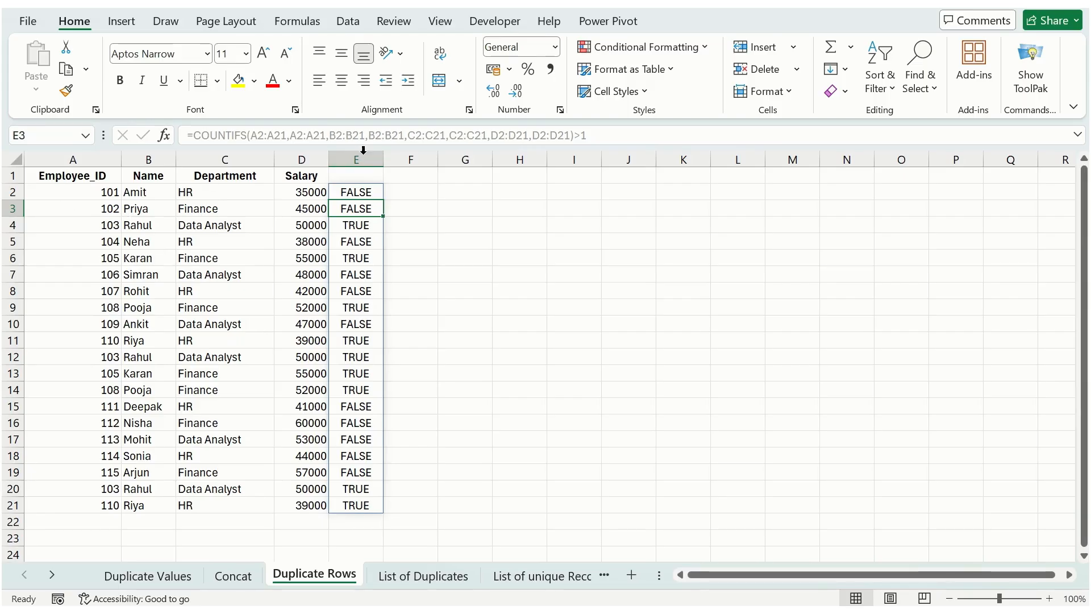
Create a formula-based conditional formatting rule for A2:D21 with the formula =$E2=TRUE
left_click_drag(82, 200, 302, 504)
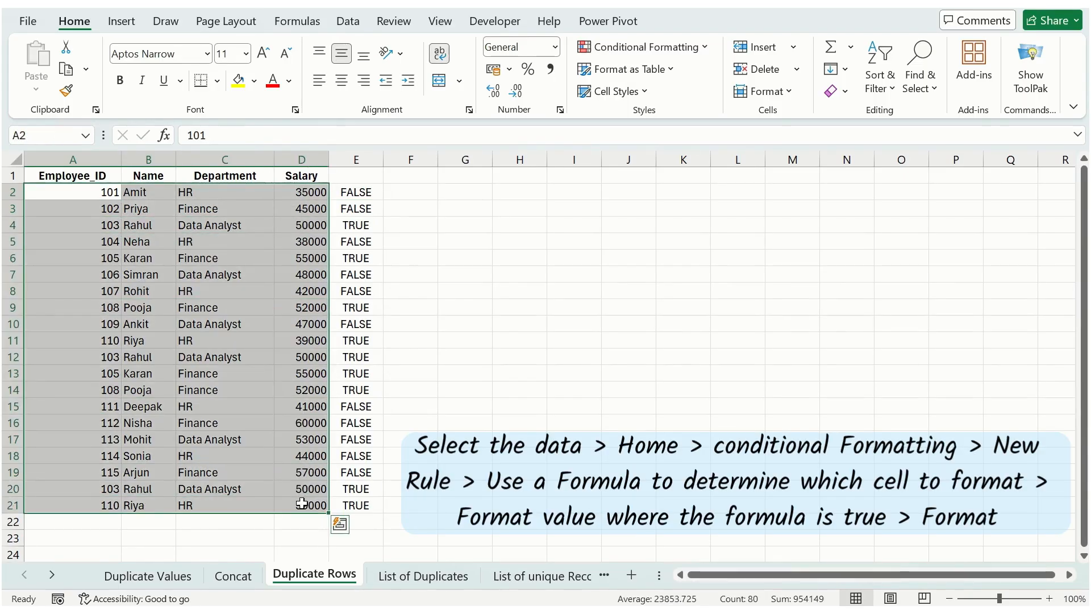
left_click(703, 51)
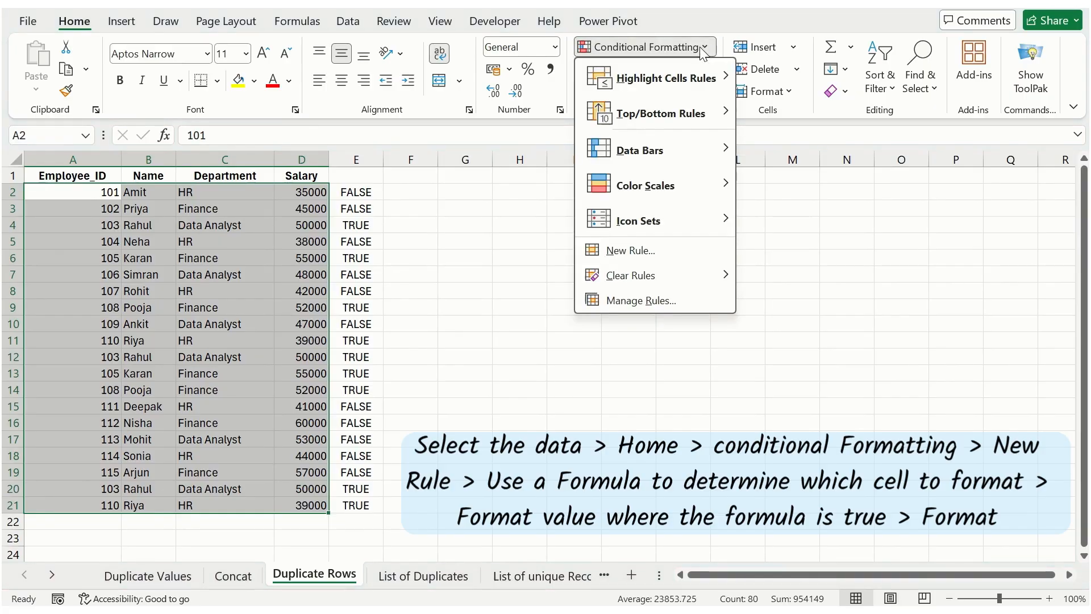
left_click(676, 253)
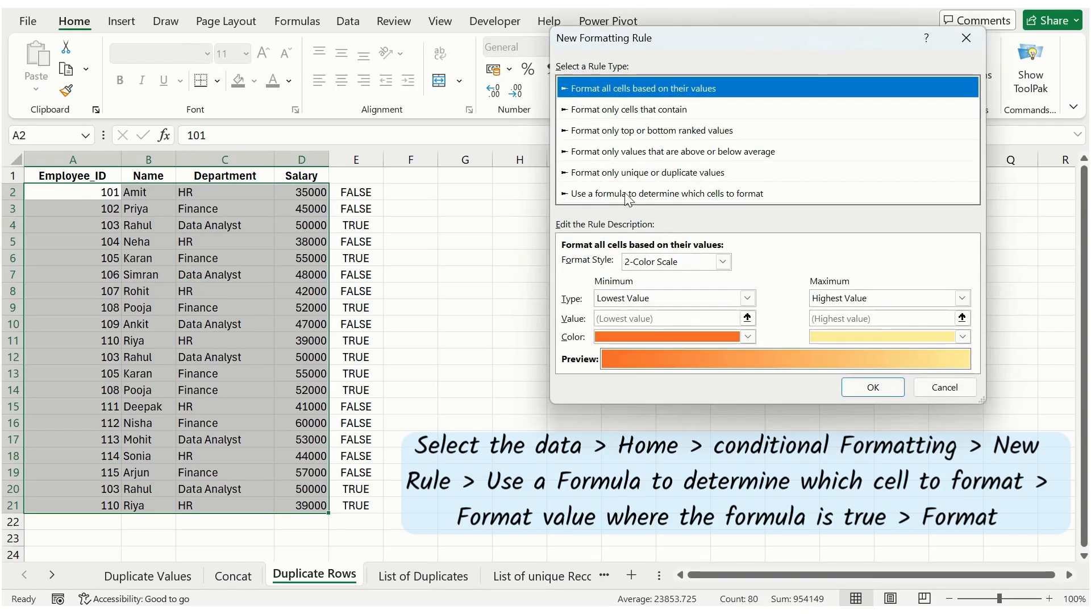
left_click(626, 194)
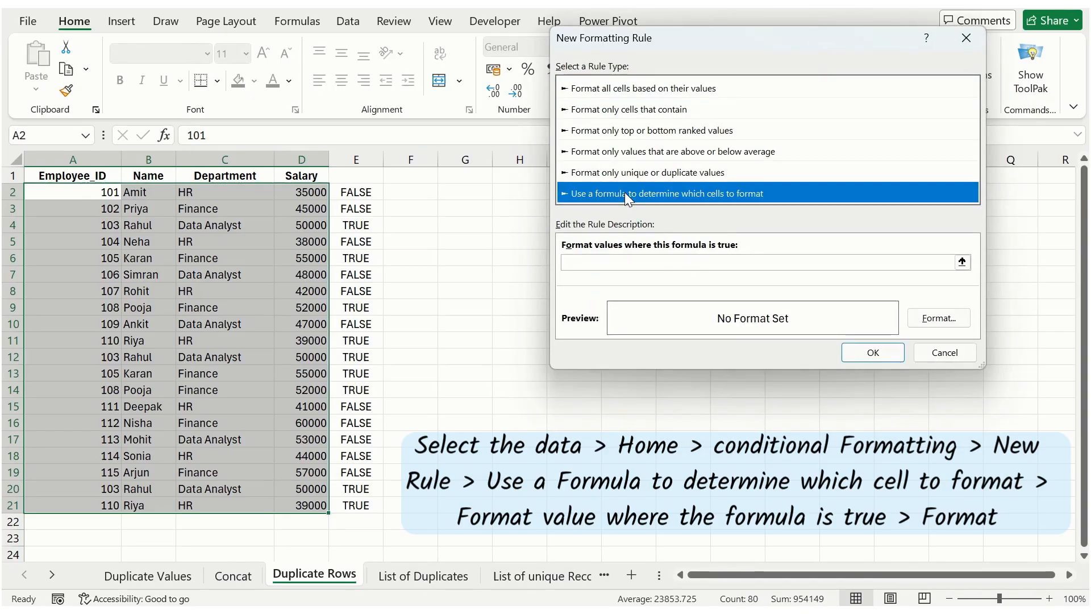
left_click(647, 264)
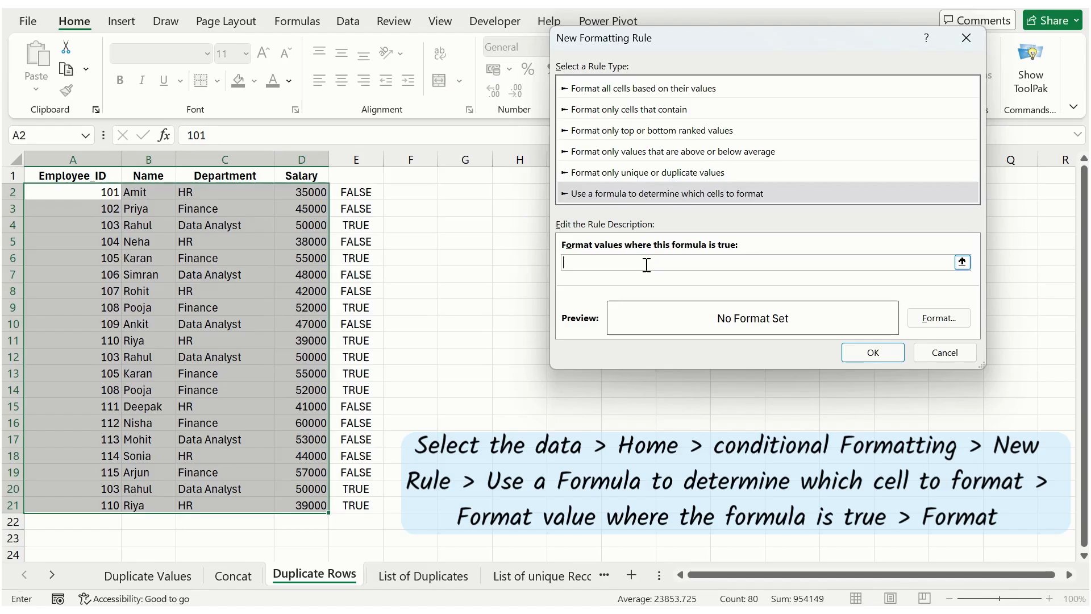
type("=")
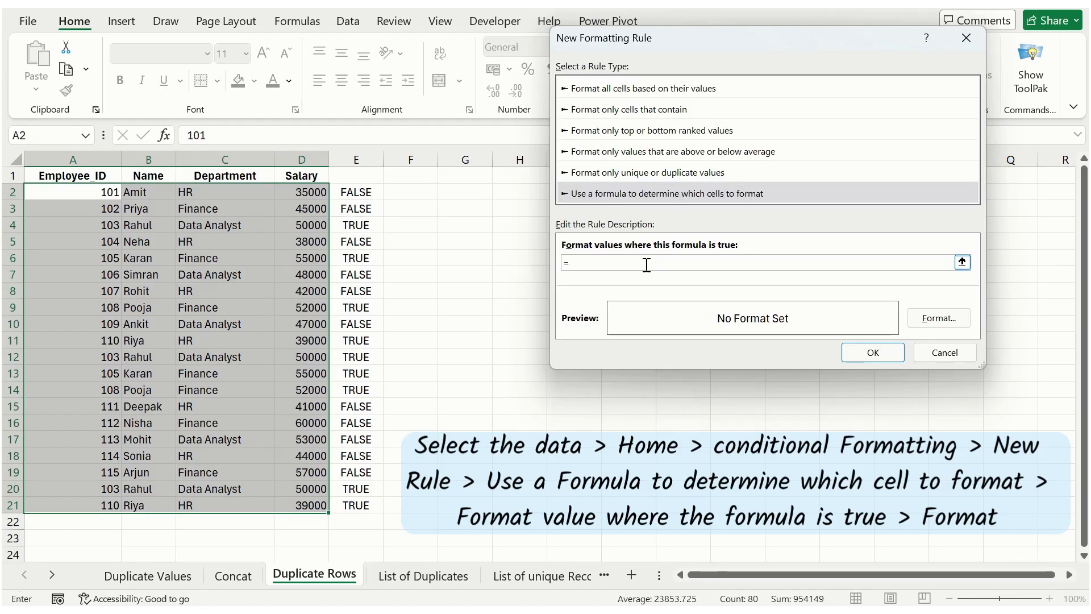
left_click(343, 192)
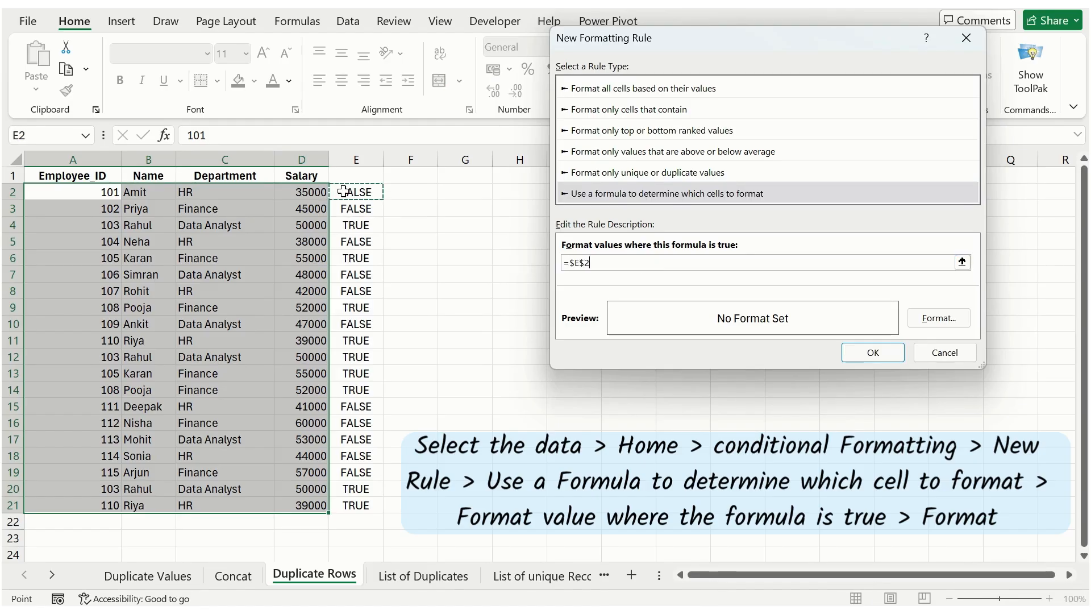
left_click(587, 265)
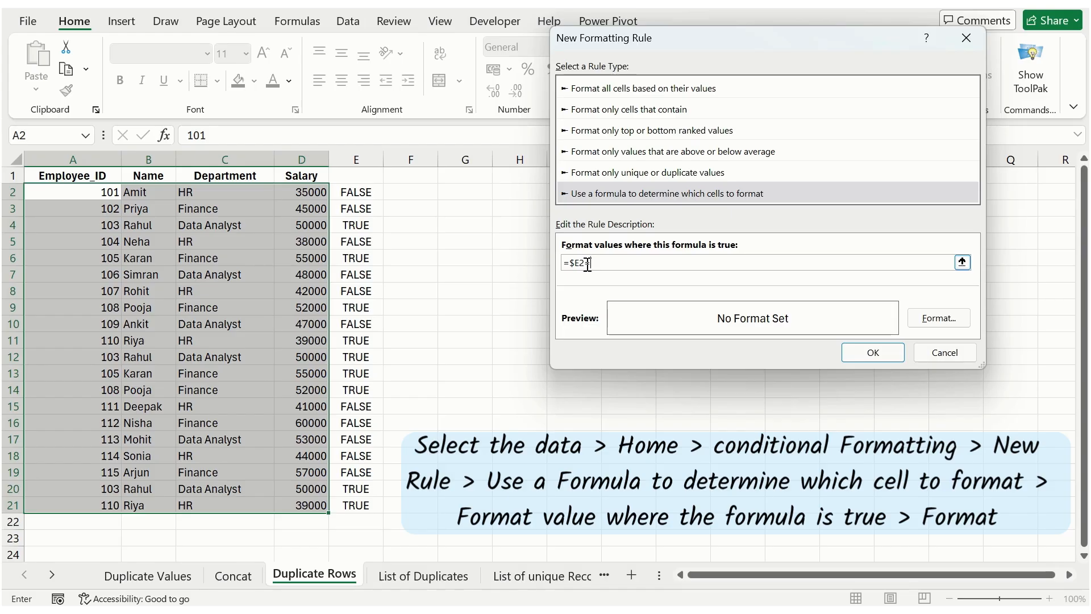
type("RUE")
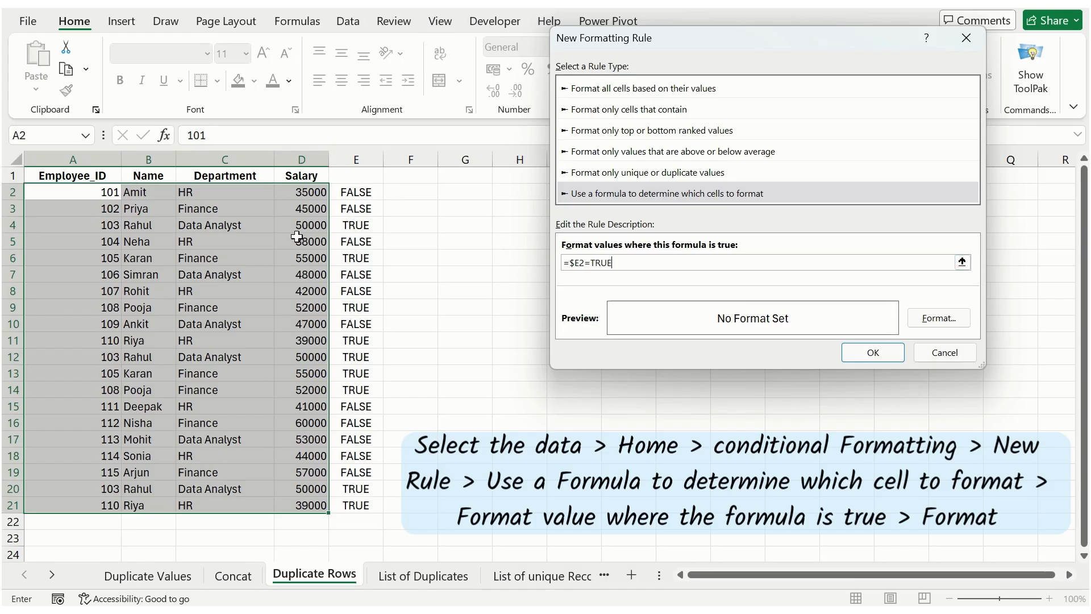
Give the new formatting rule a light green fill and apply it to the employee rows
left_click(938, 317)
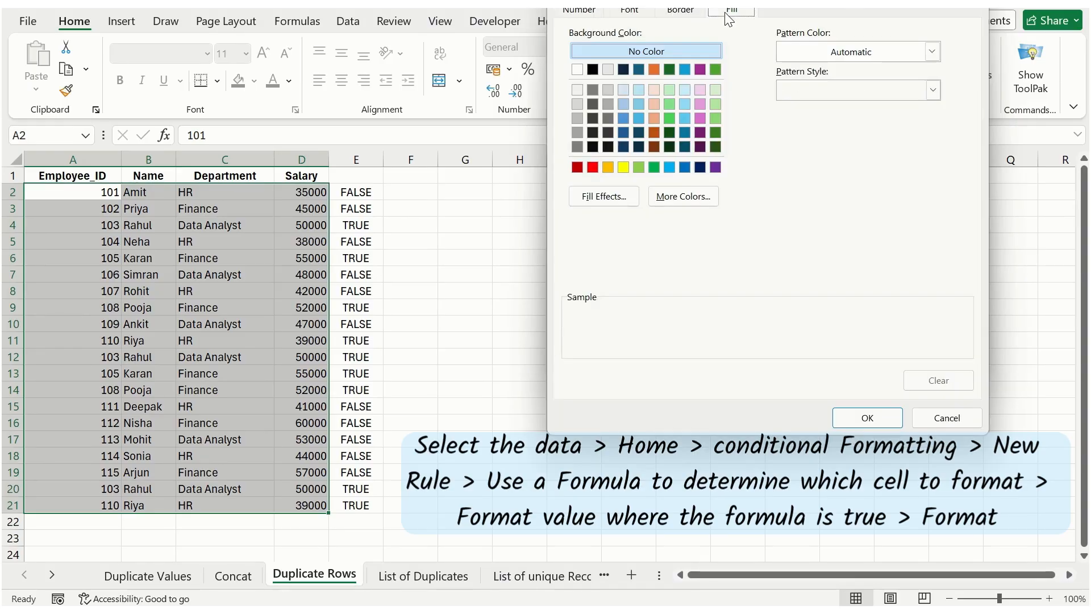
left_click(700, 90)
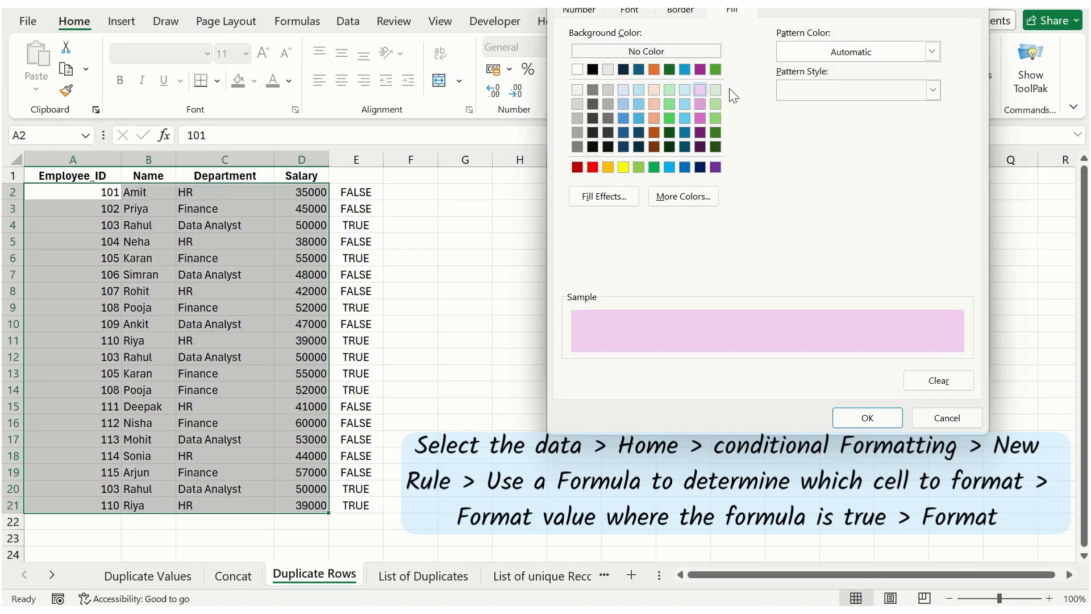
left_click(713, 89)
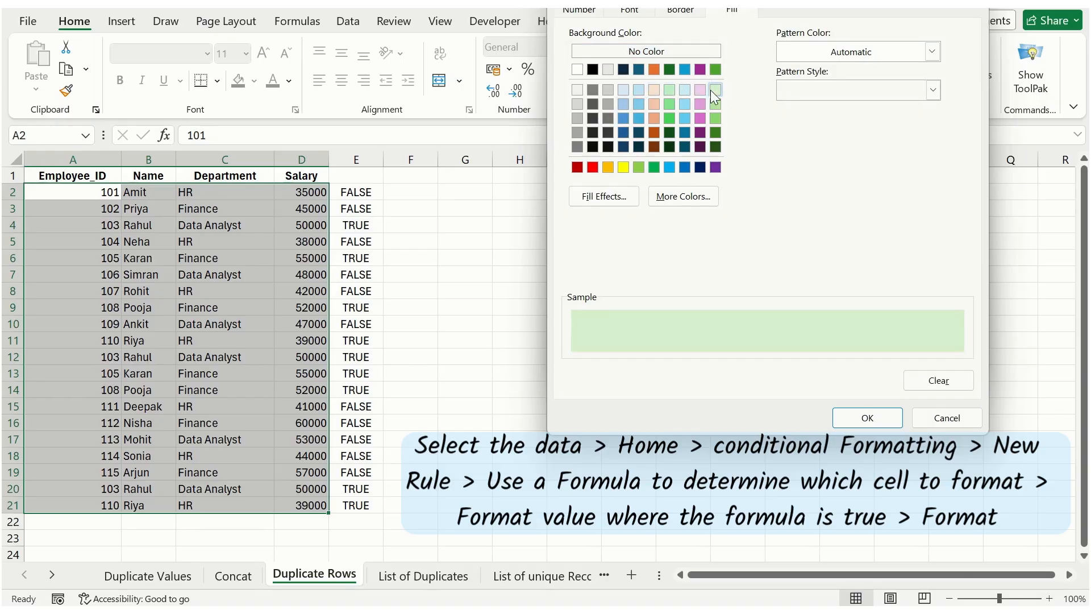
left_click(881, 413)
left_click(892, 352)
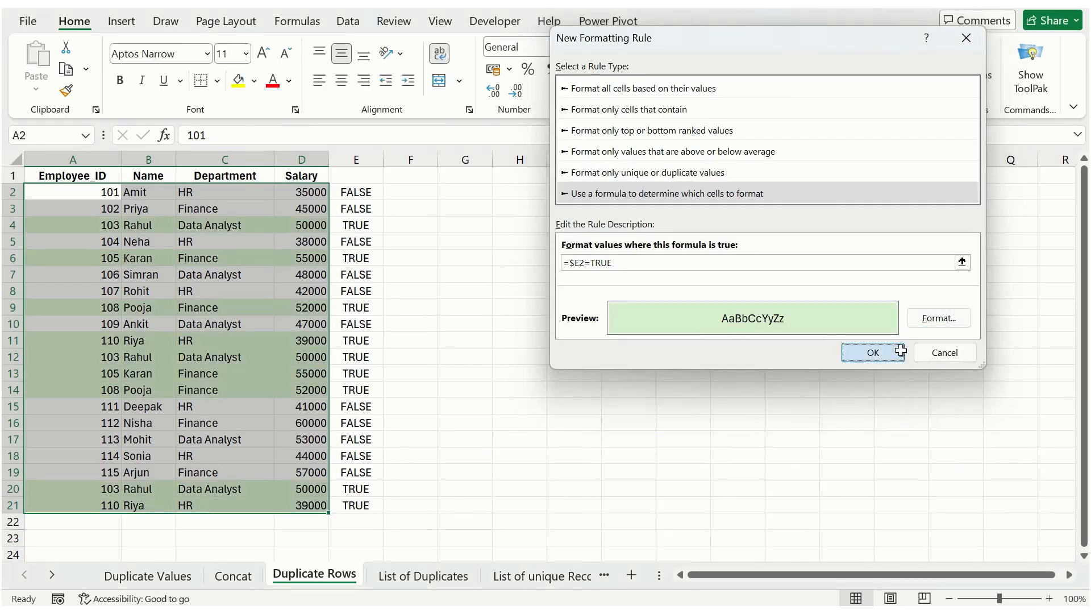
left_click(632, 373)
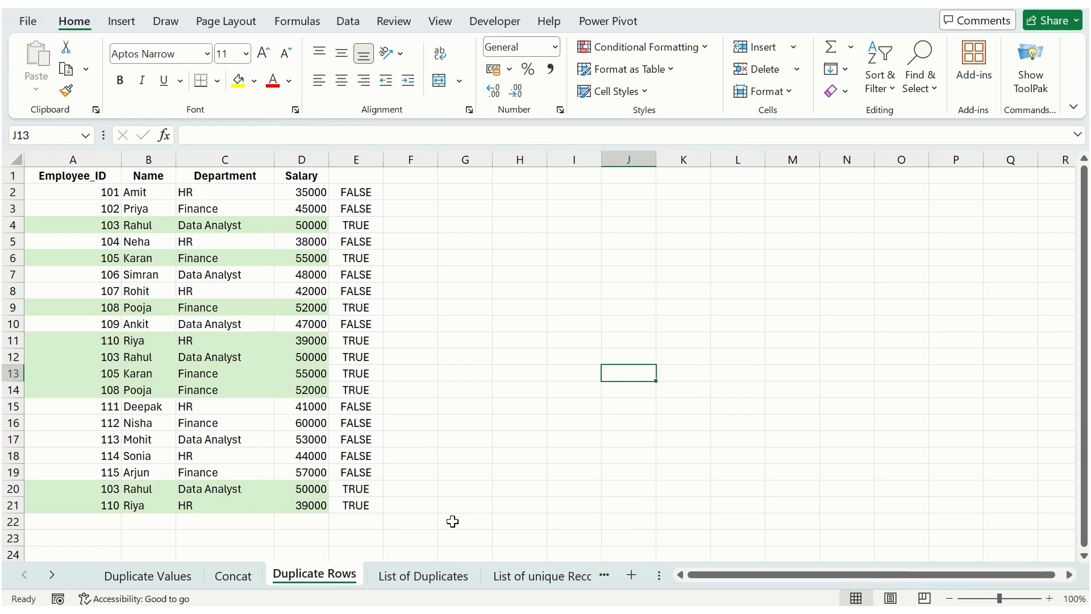
Copy the header row A1:D1 on the List of Duplicates sheet and paste it starting at I1
left_click(436, 580)
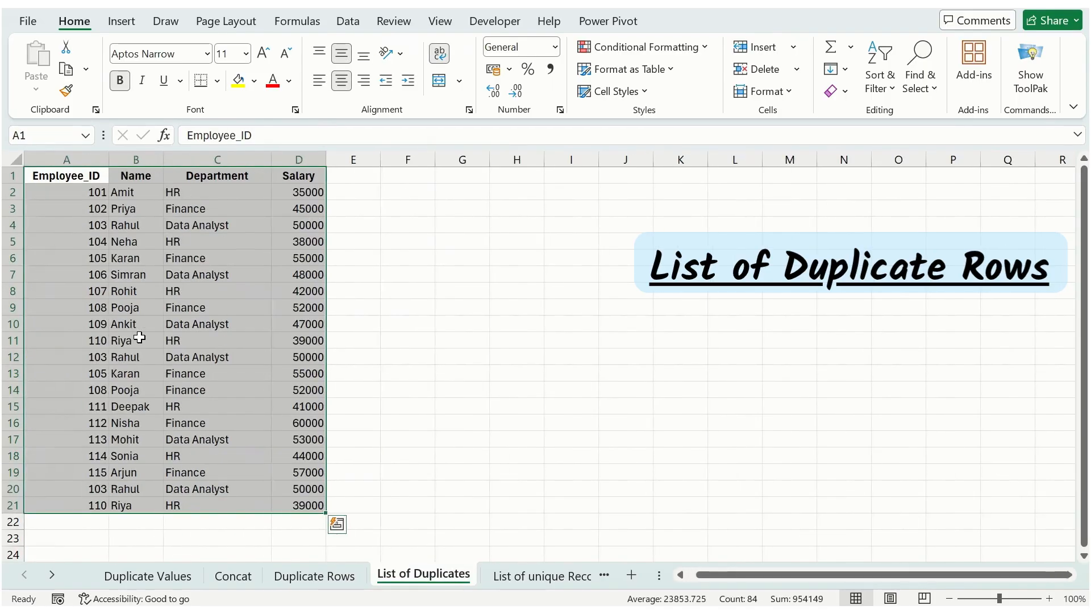
left_click(405, 340)
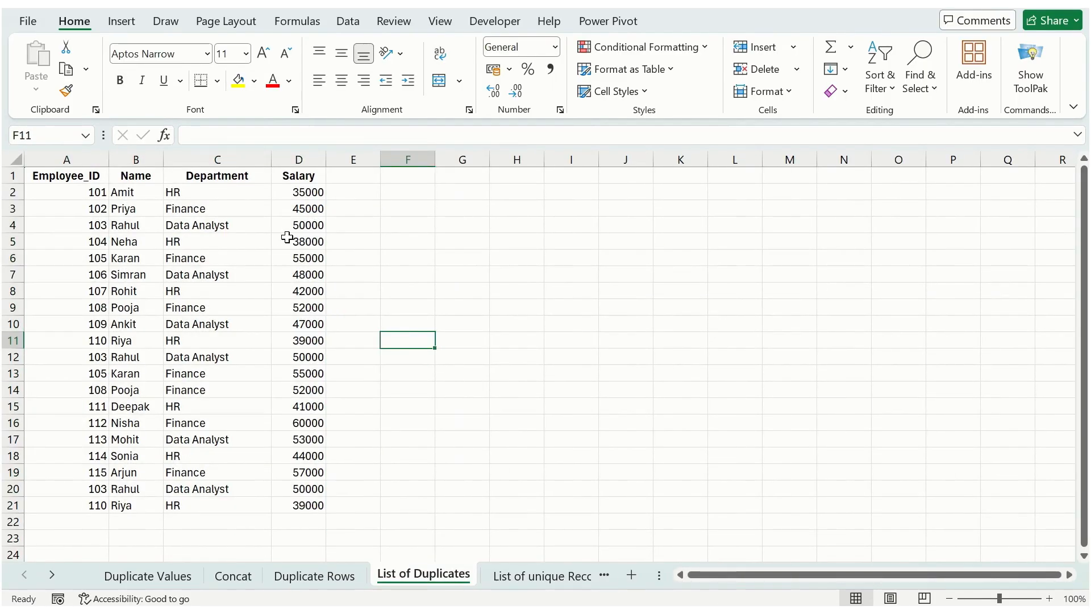
left_click_drag(61, 178, 282, 178)
key("ctrl+c")
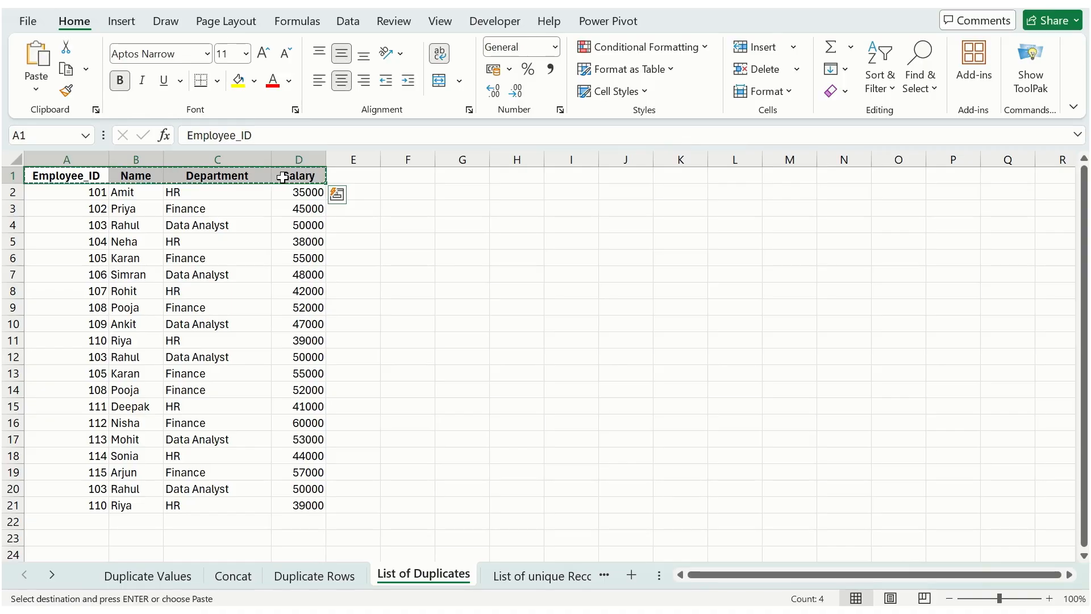
left_click(573, 179)
key("ctrl+v")
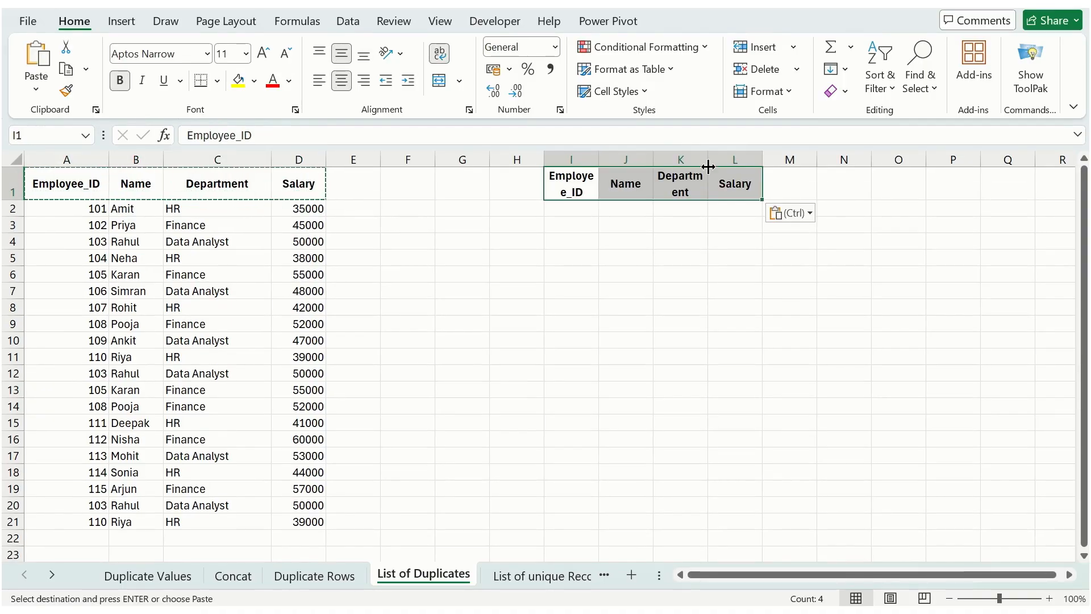
Widen columns I and K so the pasted Employee_ID and Department headers each fit on one line
left_click_drag(598, 160, 636, 159)
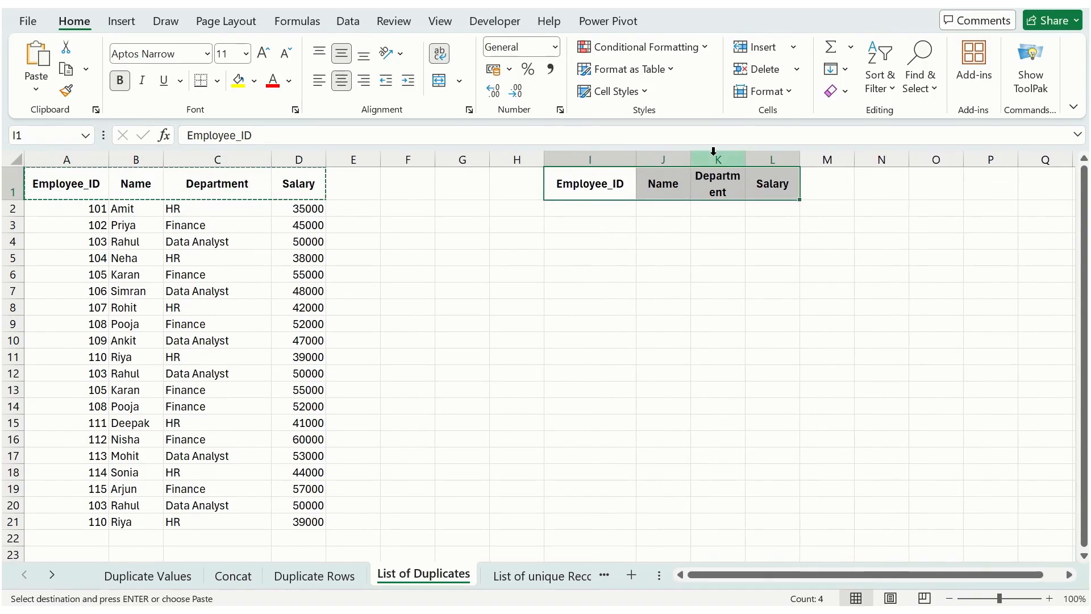
left_click_drag(746, 157, 780, 157)
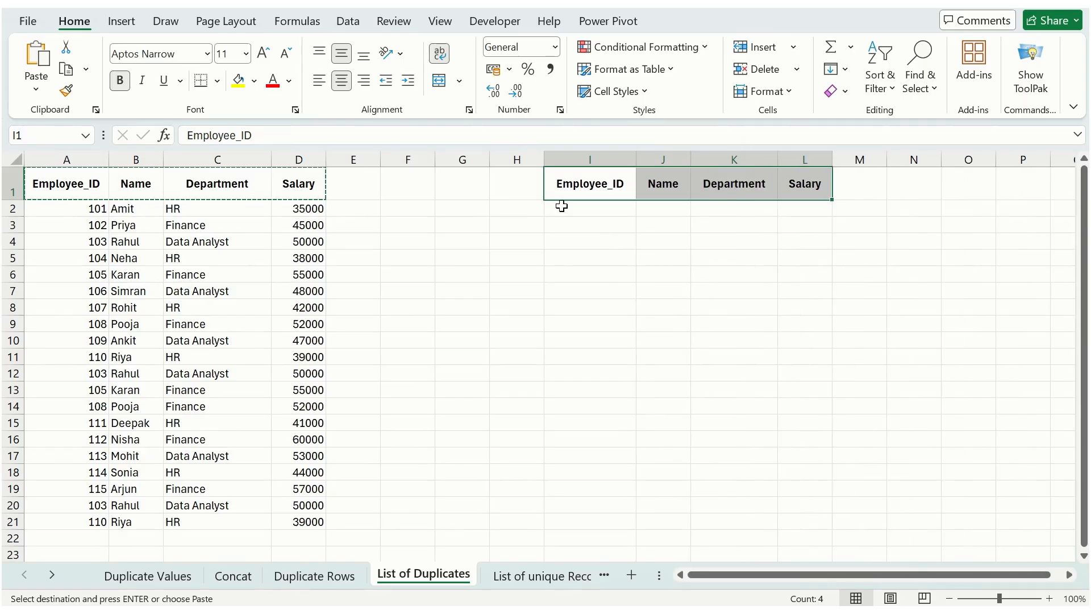
left_click(591, 309)
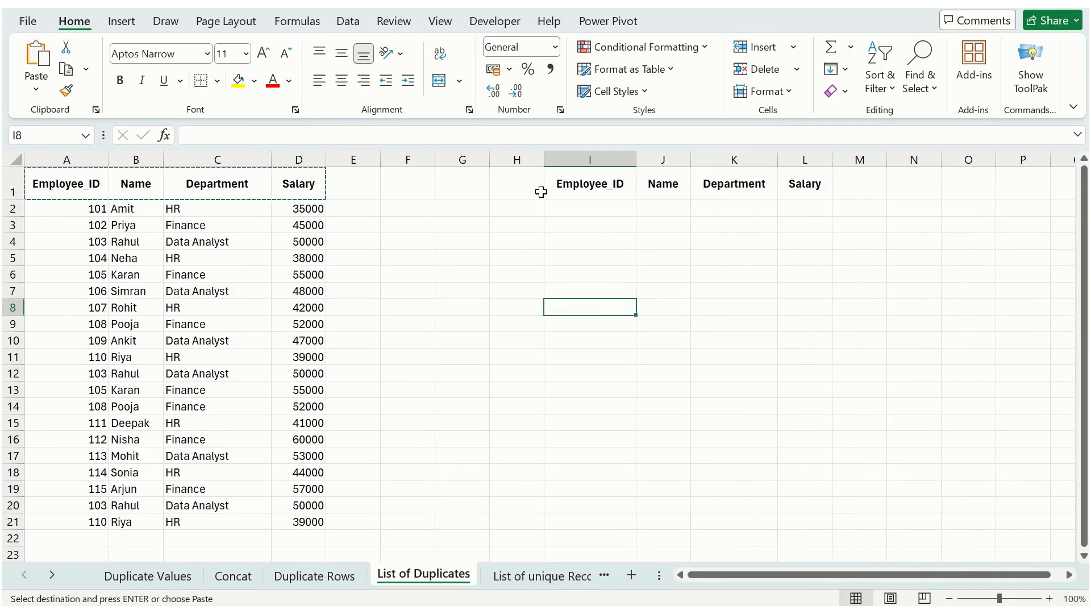
Start a COUNTIFS formula in I2 with A2:A21 as both the first criteria range and its criteria
left_click(617, 208)
type("=counifs")
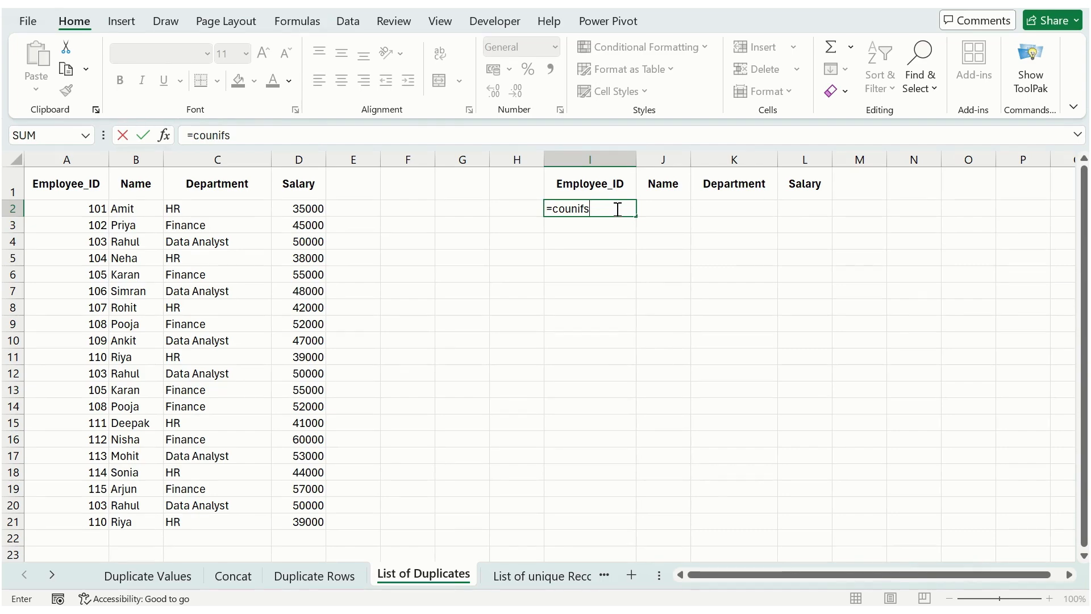
key("BackSpace")
type("tifs")
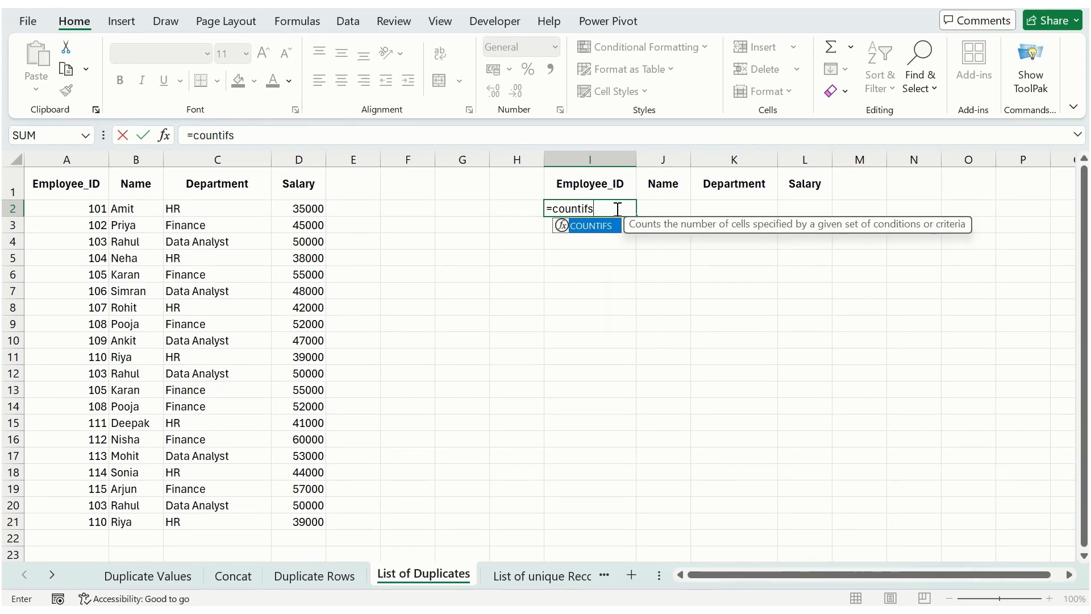
key("Tab")
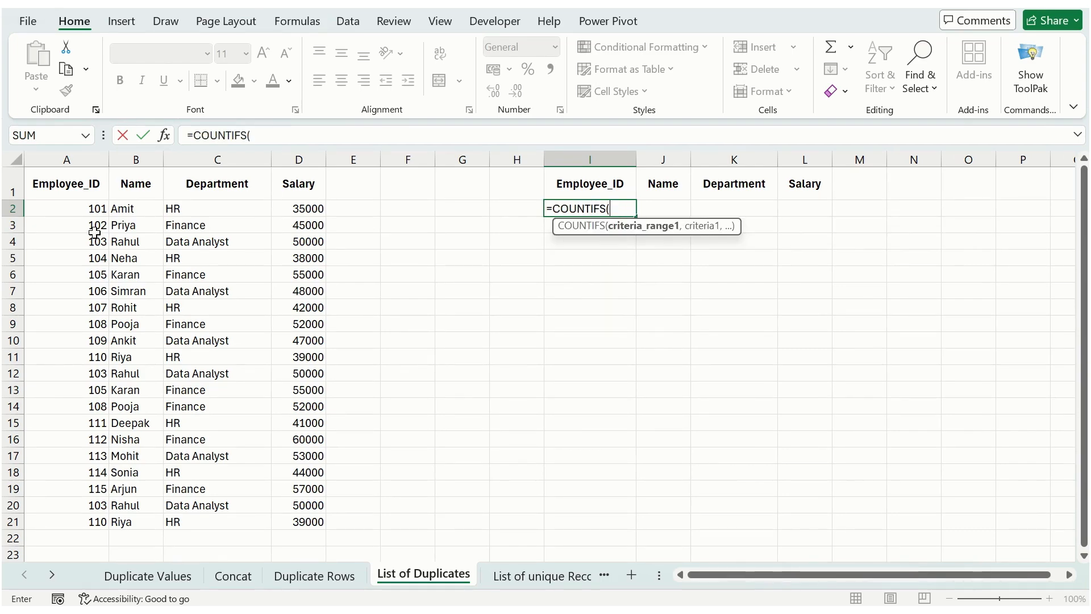
left_click_drag(84, 206, 84, 523)
type(",")
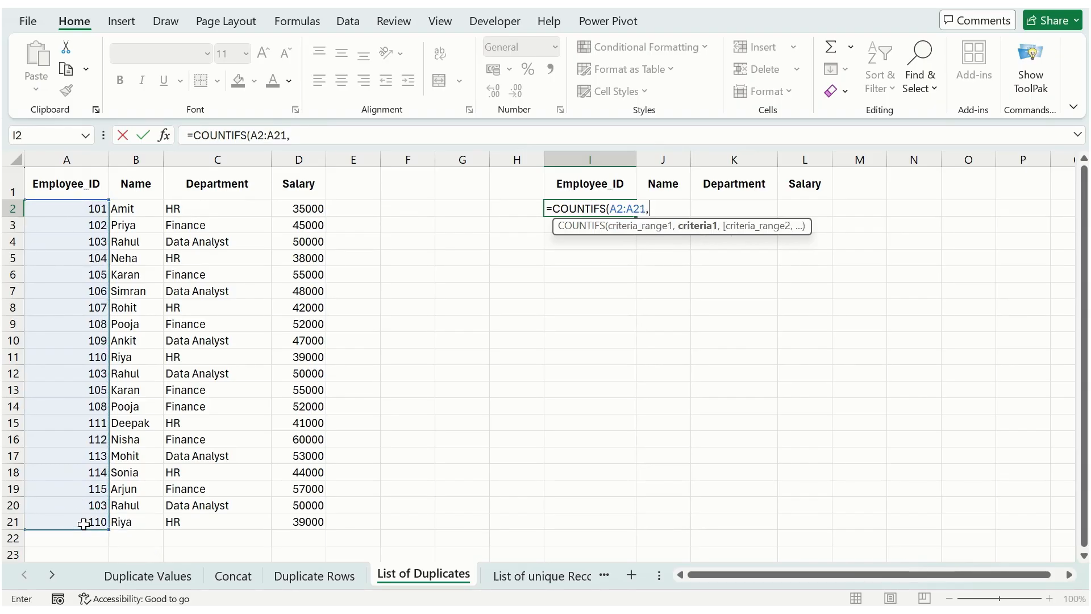
left_click(78, 207)
left_click_drag(78, 207, 66, 519)
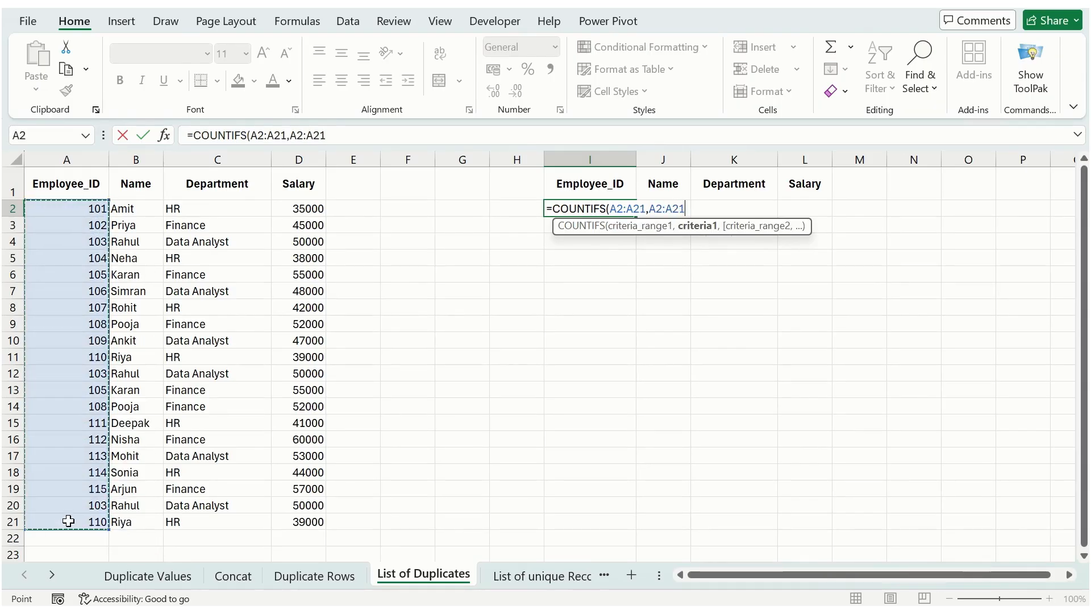
Add B2:B21 and C2:C21 to the COUNTIFS formula as the second and third criteria ranges, each also serving as its own criteria
type(",")
left_click_drag(124, 208, 147, 519)
type(",")
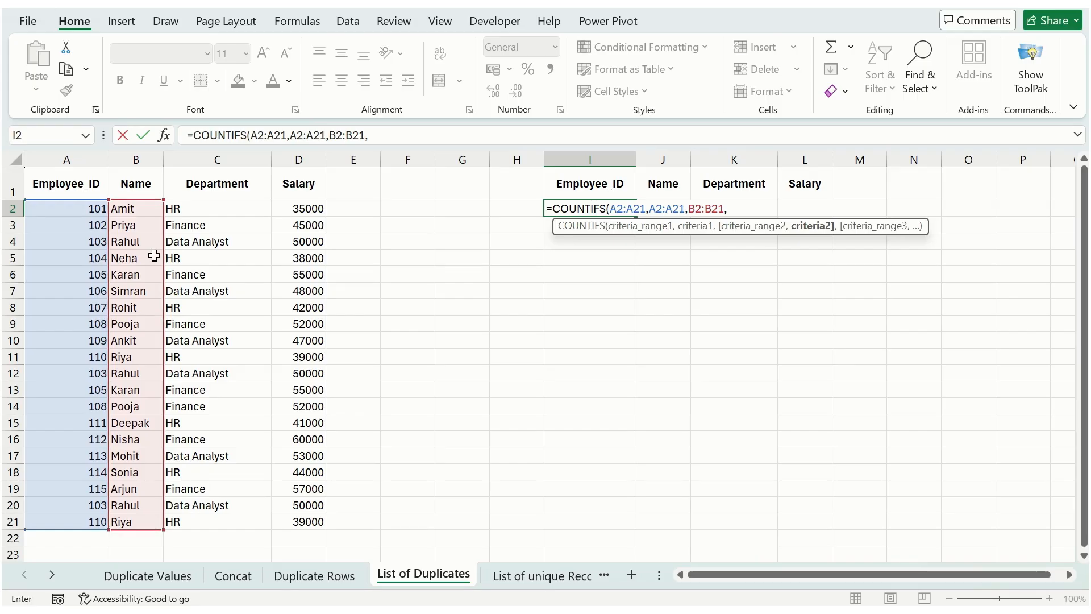
left_click_drag(148, 209, 143, 519)
type(",")
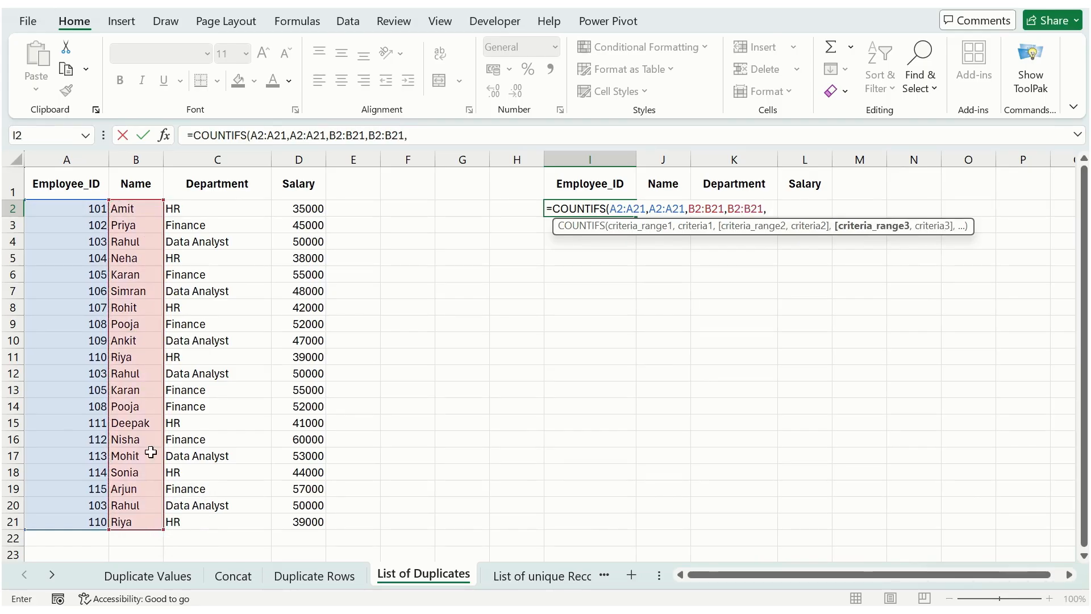
left_click_drag(234, 209, 232, 519)
type(",")
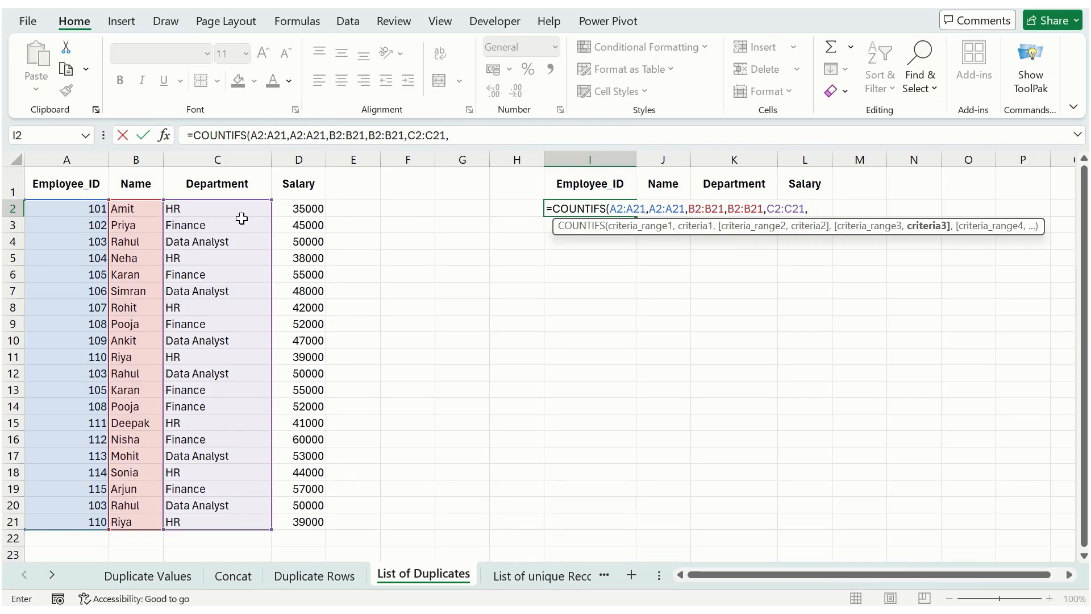
left_click_drag(241, 215, 237, 523)
type(",")
Complete the COUNTIFS formula in I2 with D2:D21 as the fourth criteria range and criteria, and enter it
left_click_drag(312, 211, 317, 522)
type(",")
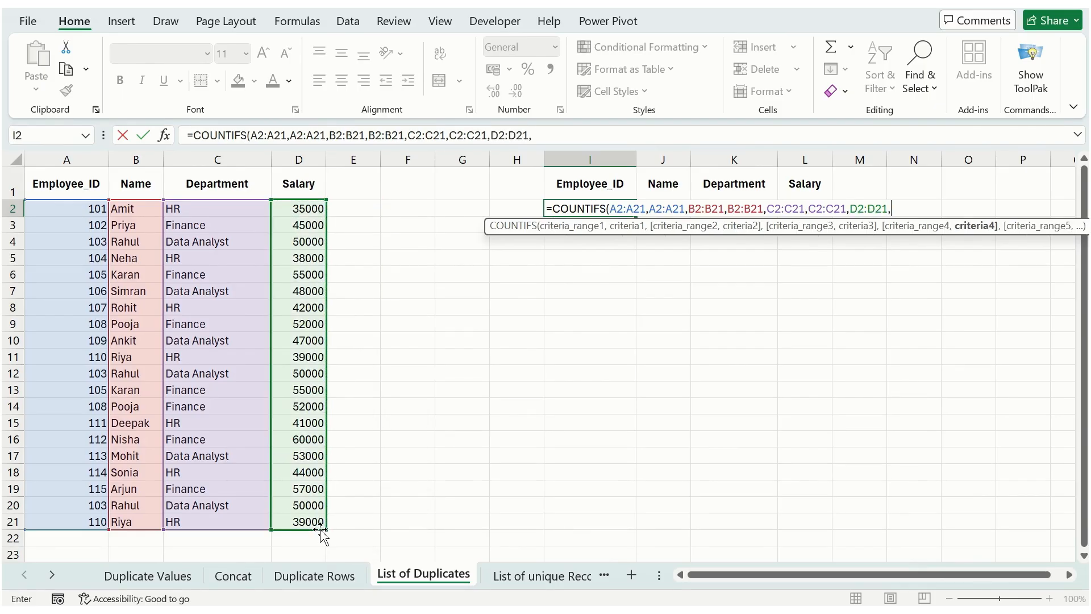
left_click_drag(310, 210, 284, 521)
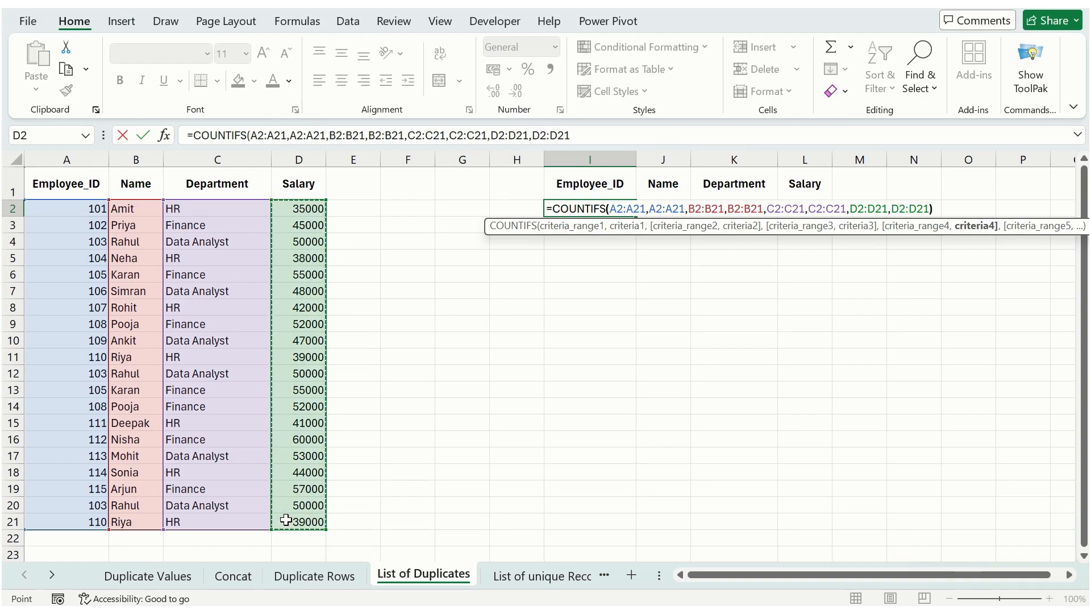
type(")")
key("Return")
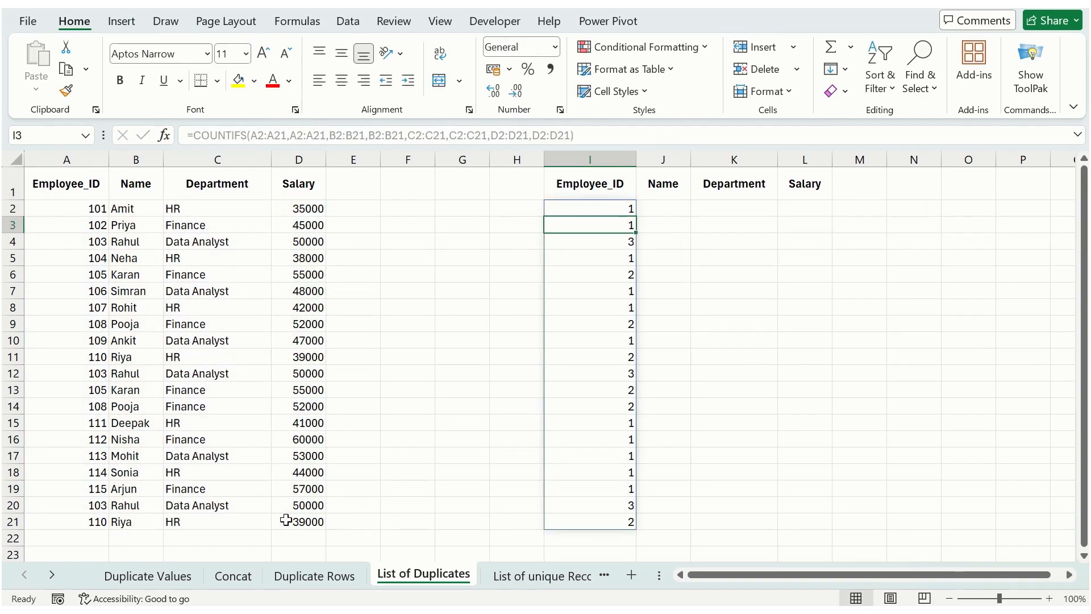
Append >1 to the COUNTIFS formula in I2 so it returns TRUE or FALSE for each row
double_click(594, 209)
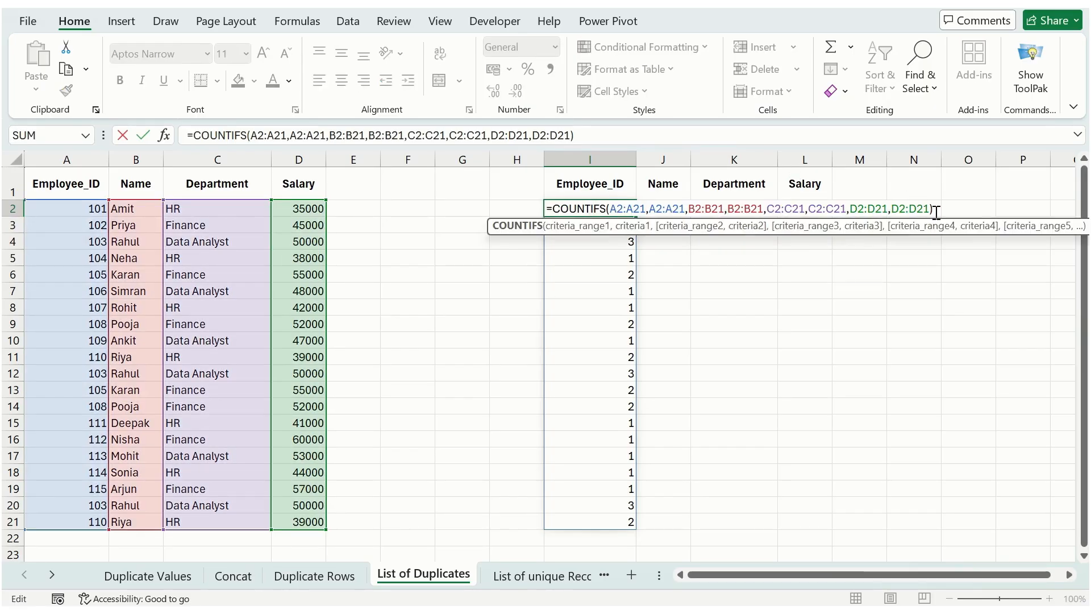
left_click(936, 212)
type(">1")
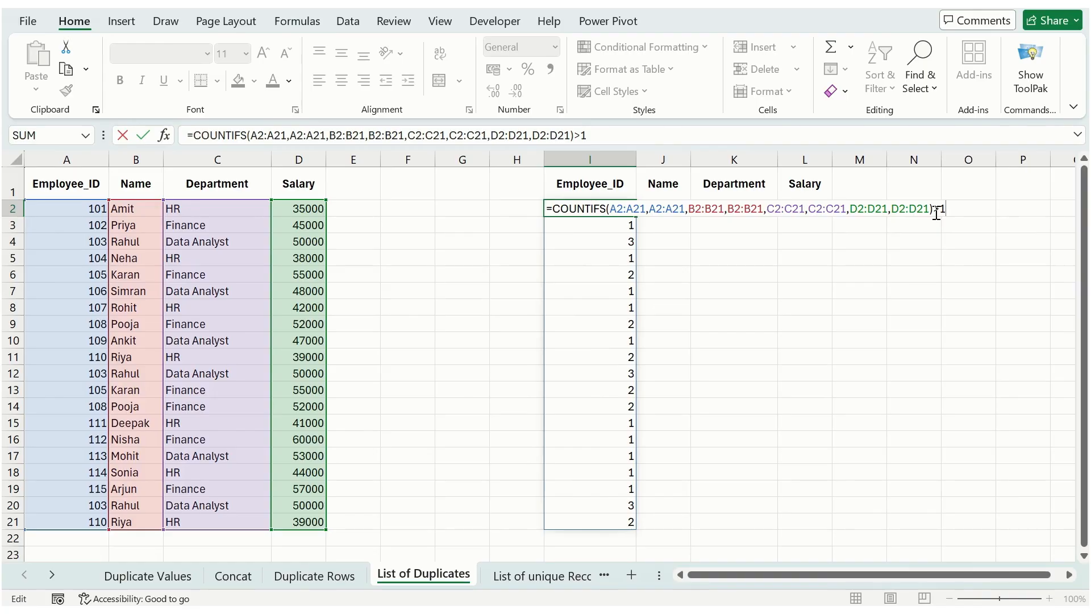
key("Return")
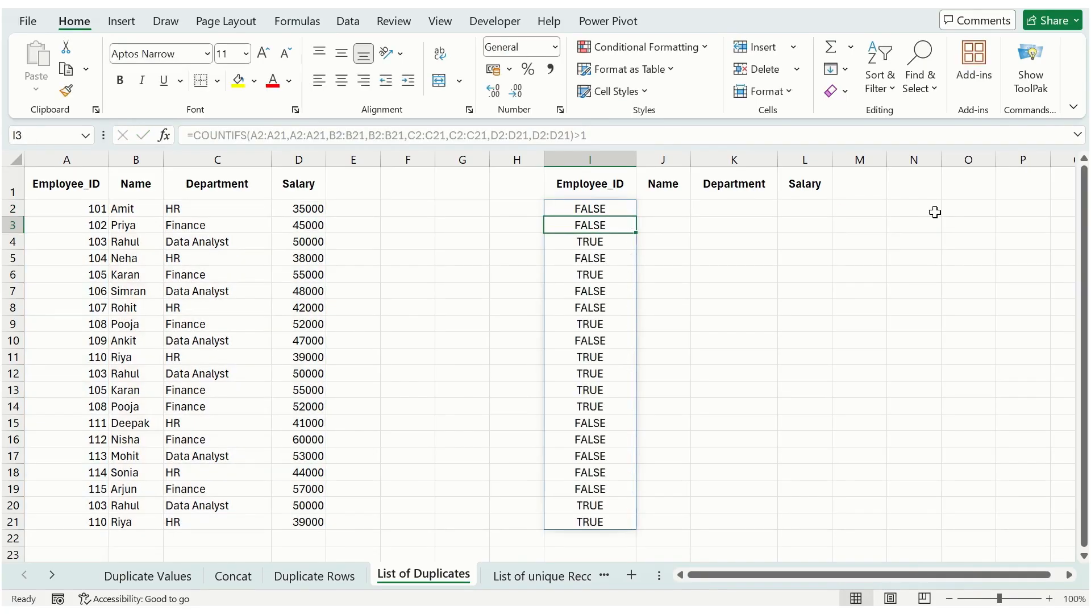
Put a FILTER function around the COUNTIFS expression in I2, with A2:D21 as the array and the COUNTIFS test as the include argument
double_click(592, 211)
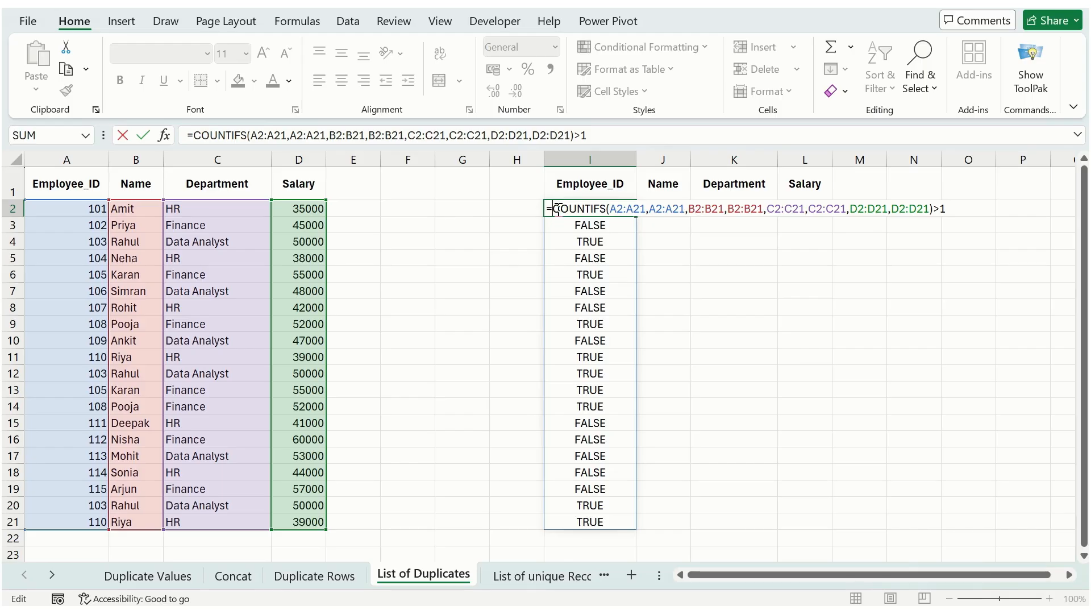
type("fil")
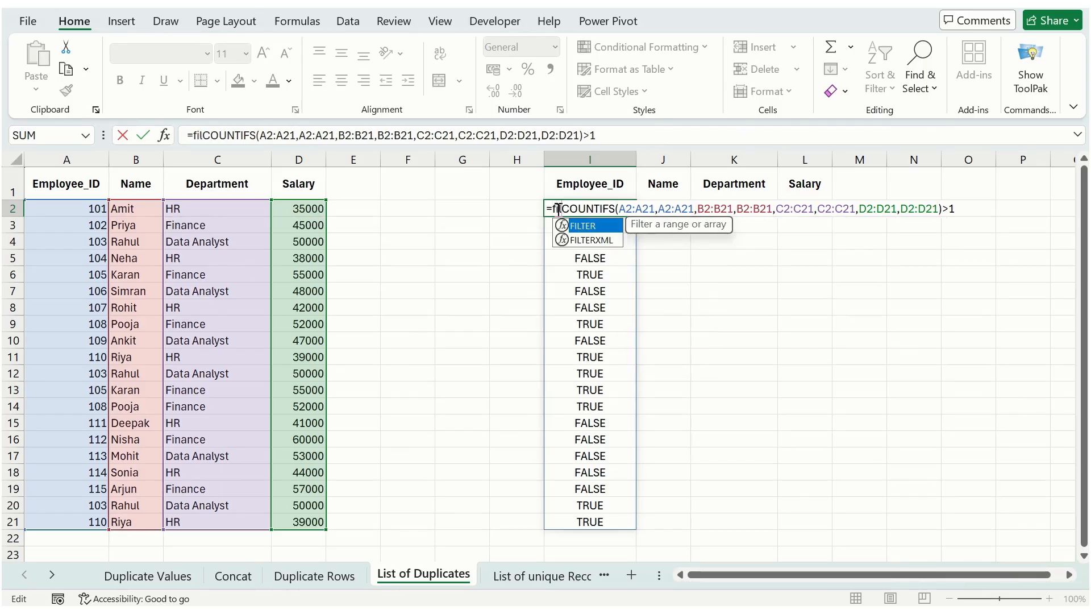
key("Tab")
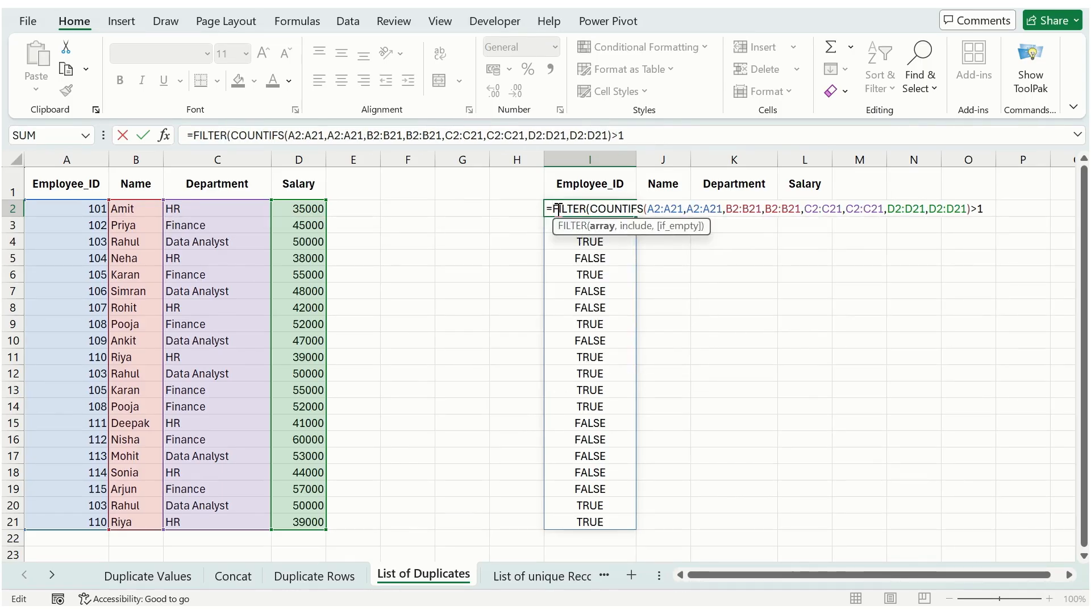
left_click_drag(91, 208, 305, 517)
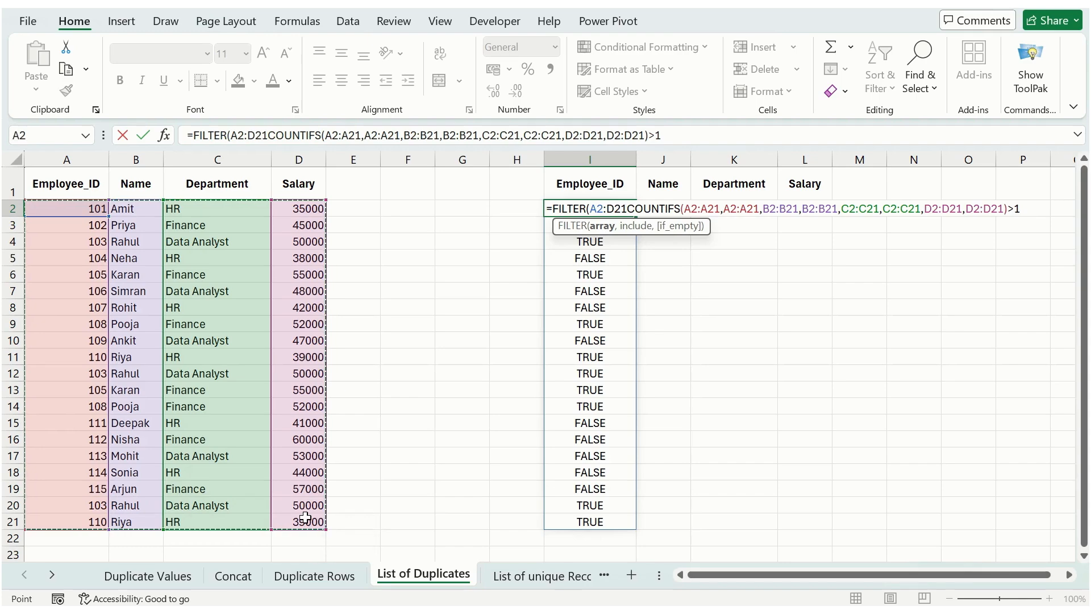
type(",")
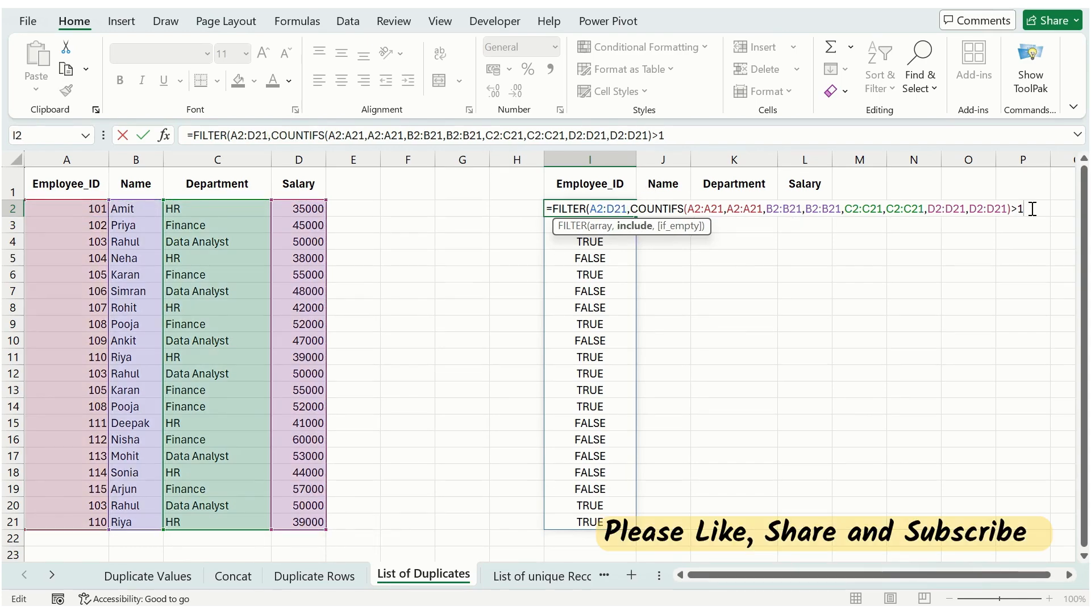
Set the FILTER function's if_empty argument to "no", close the formula and enter it
type(",")
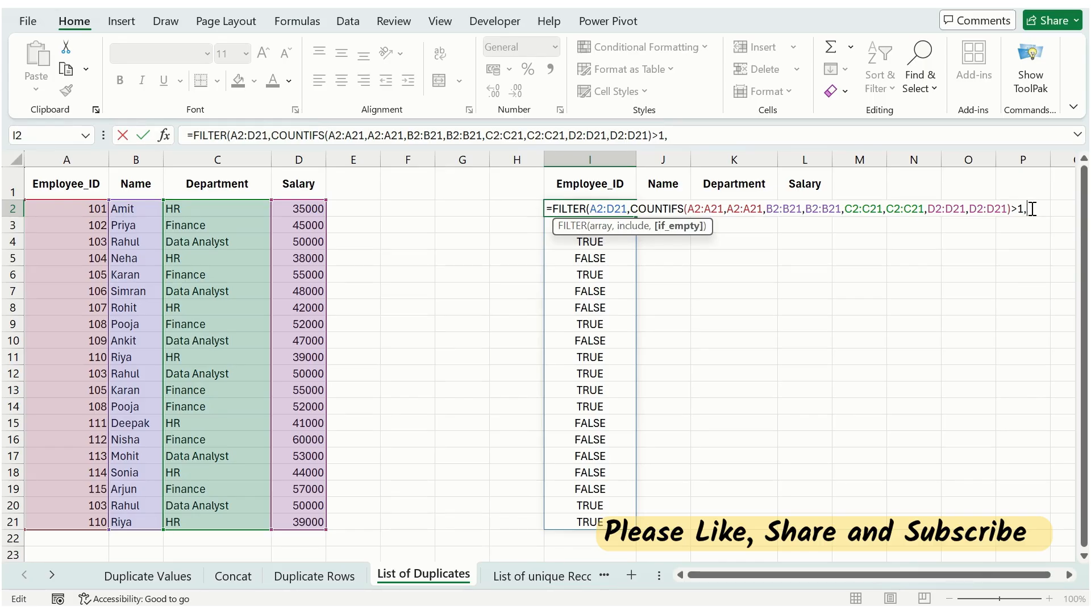
type("\"no\"")
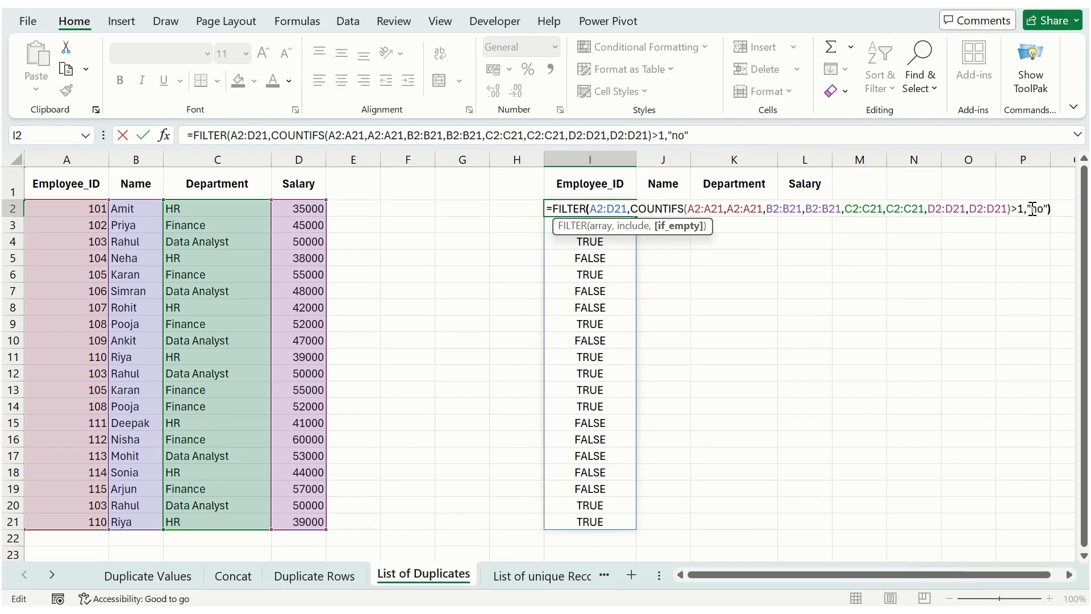
type(")")
key("Return")
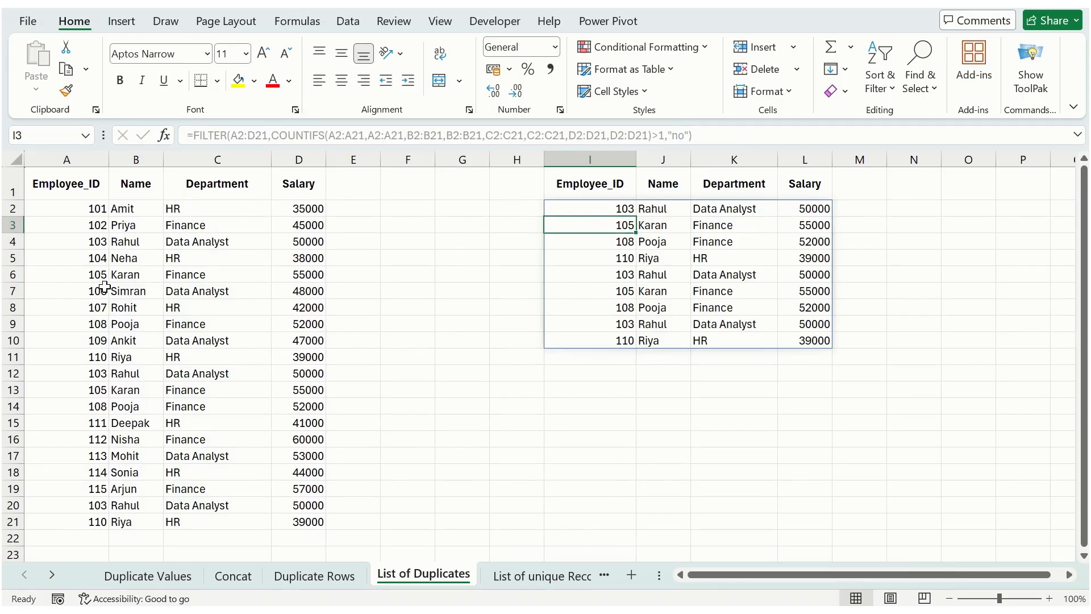
Compare the highlighted records on the Duplicate Rows sheet with the filtered records on the List of Duplicates sheet
left_click(329, 577)
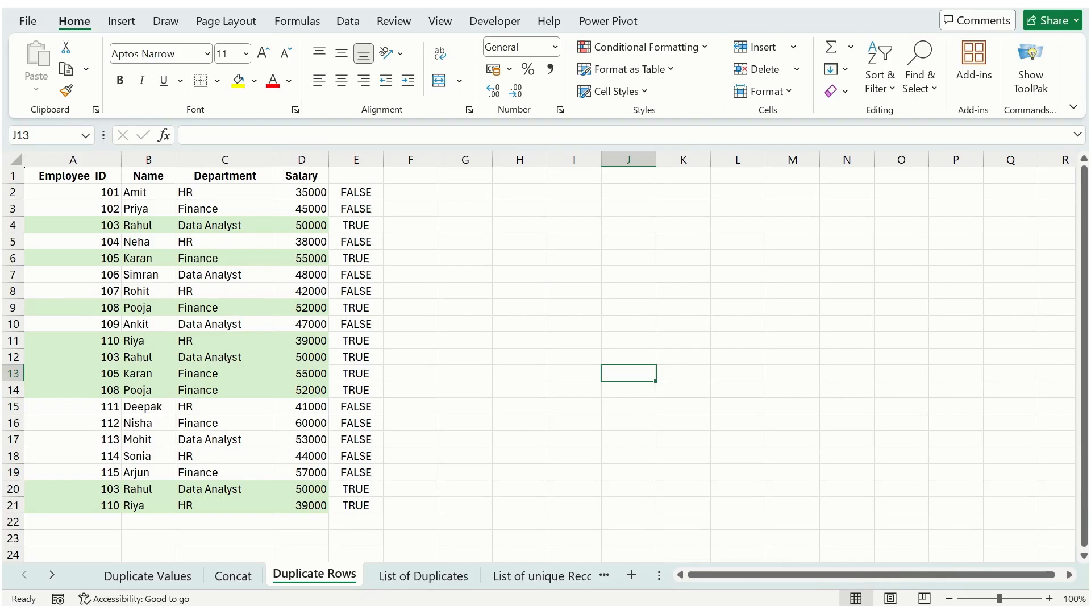
left_click(431, 577)
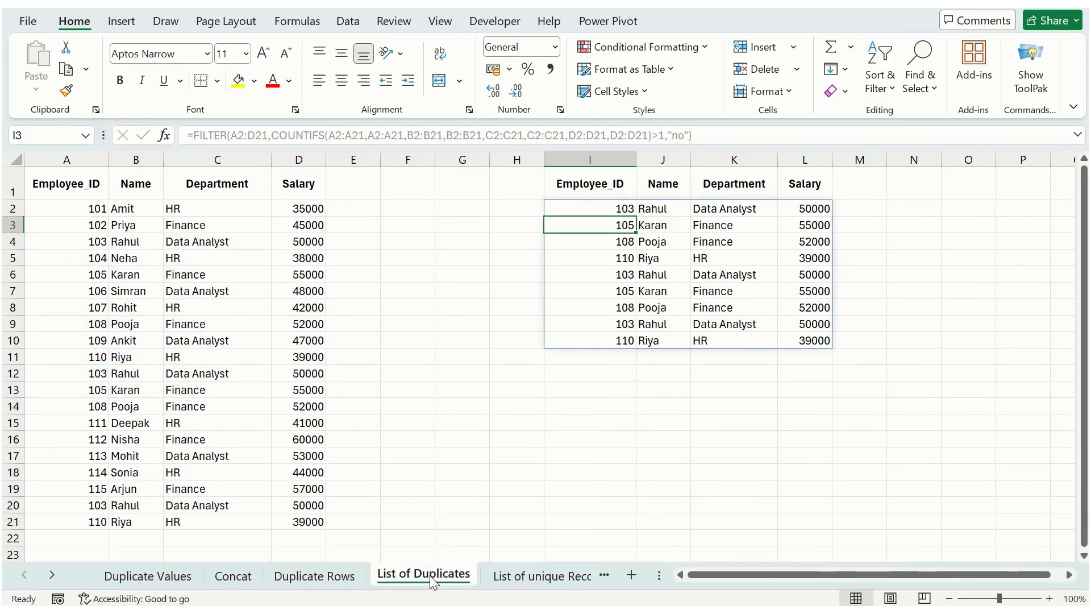
left_click(337, 578)
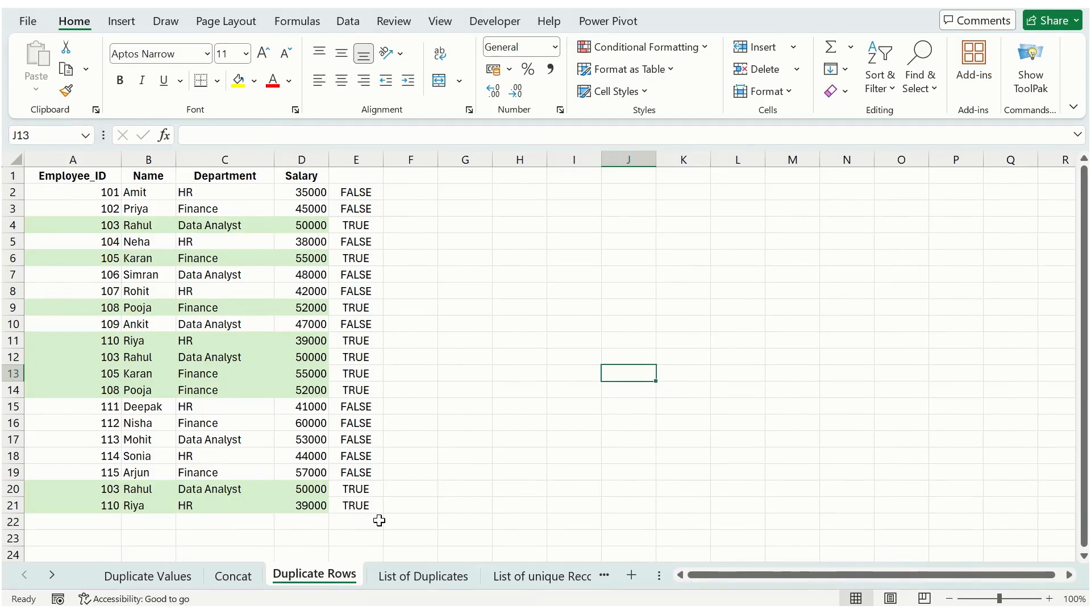
left_click(429, 576)
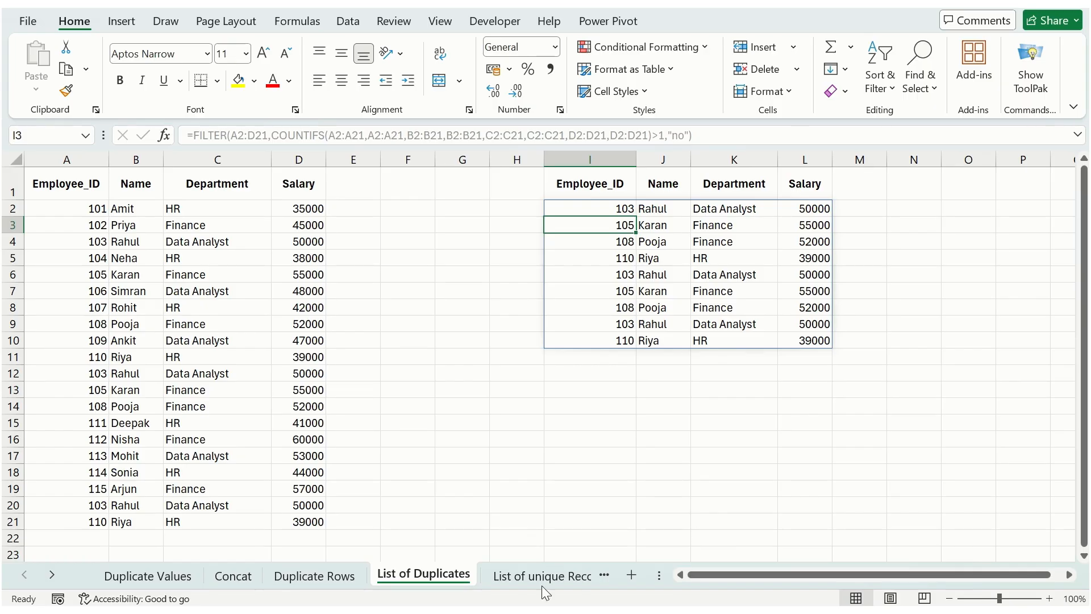
On the List of unique Records sheet, copy the headers A1:D1 to I1 and widen columns I and K to fit them
left_click(562, 582)
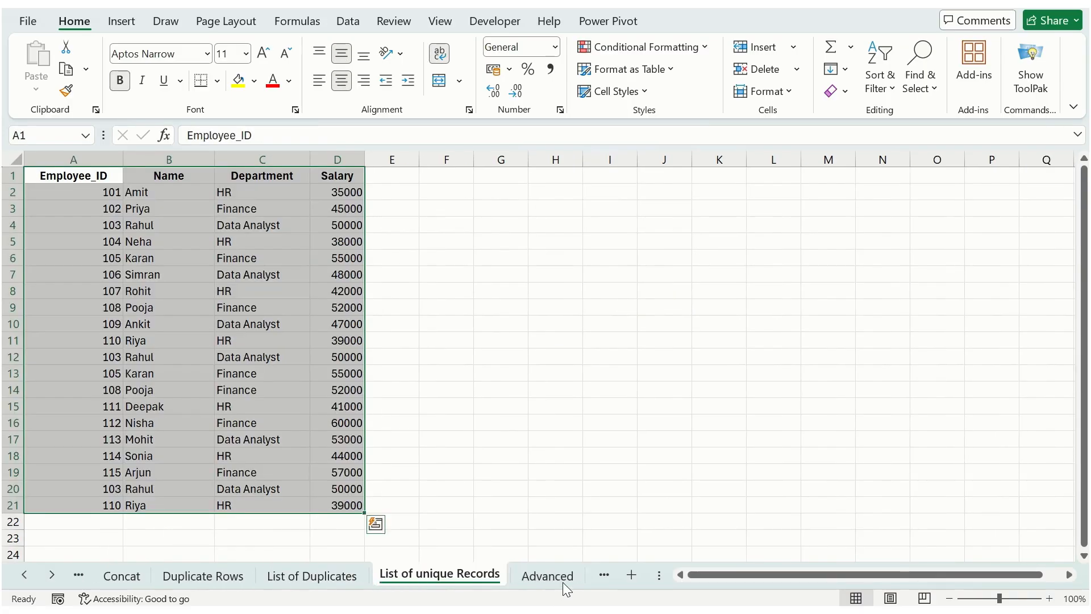
left_click(291, 306)
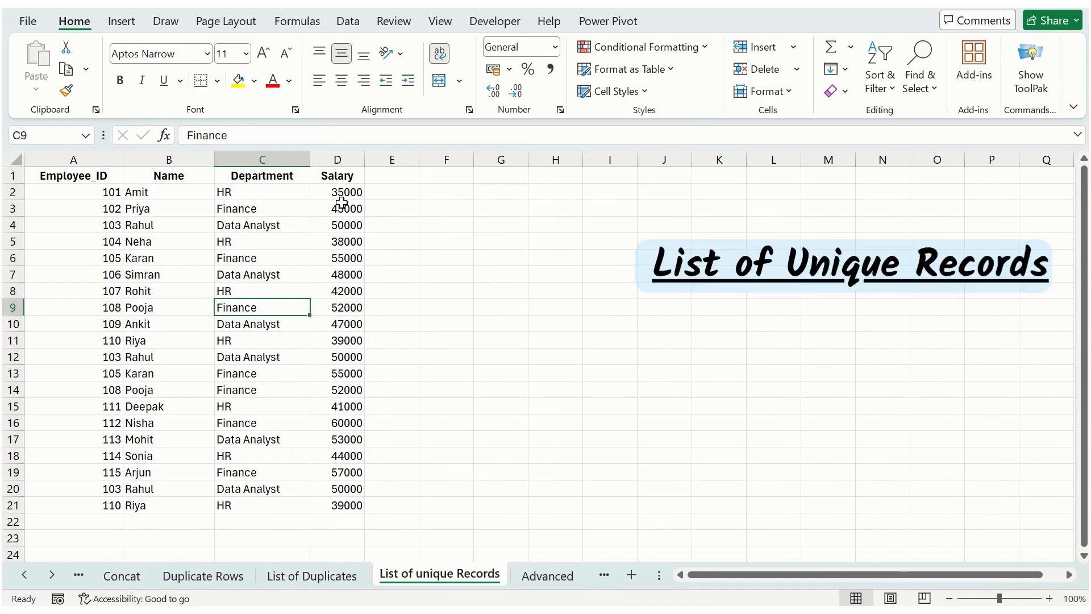
left_click_drag(61, 168, 296, 180)
key("ctrl+c")
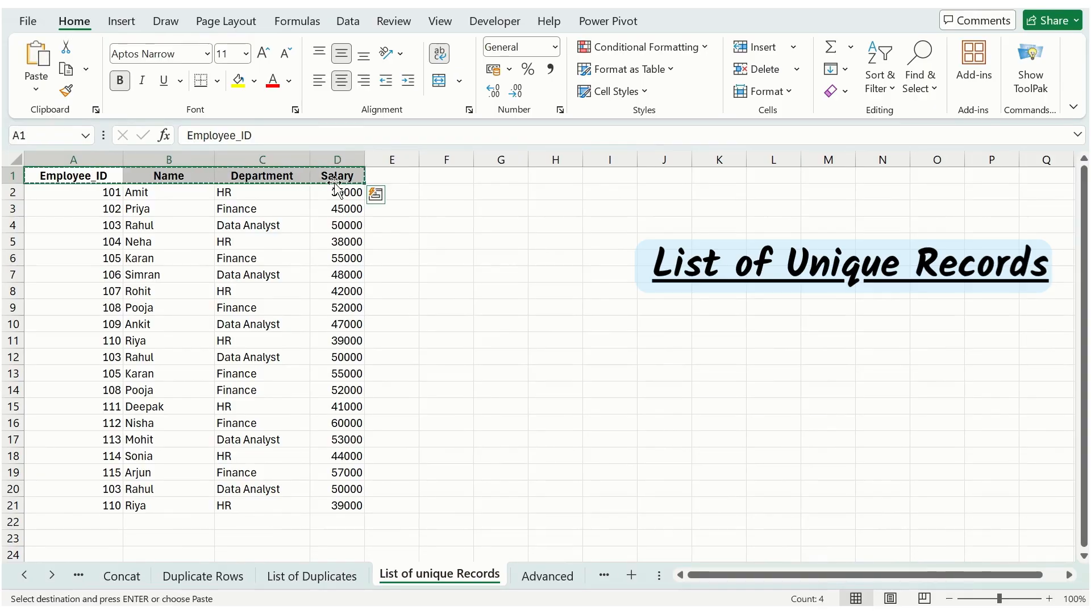
left_click(595, 175)
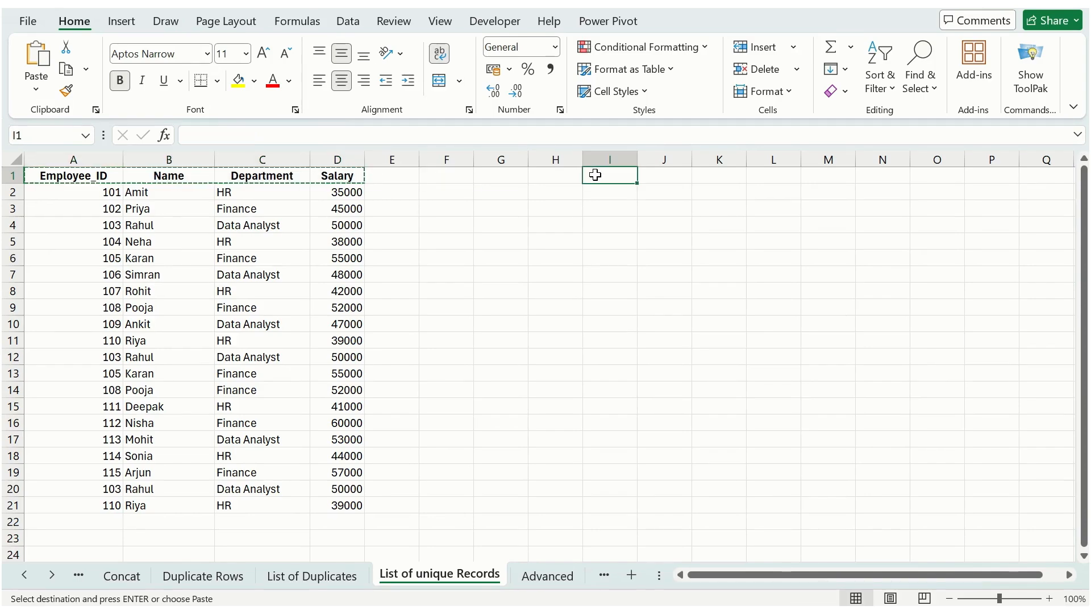
key("ctrl+v")
left_click_drag(599, 175, 659, 160)
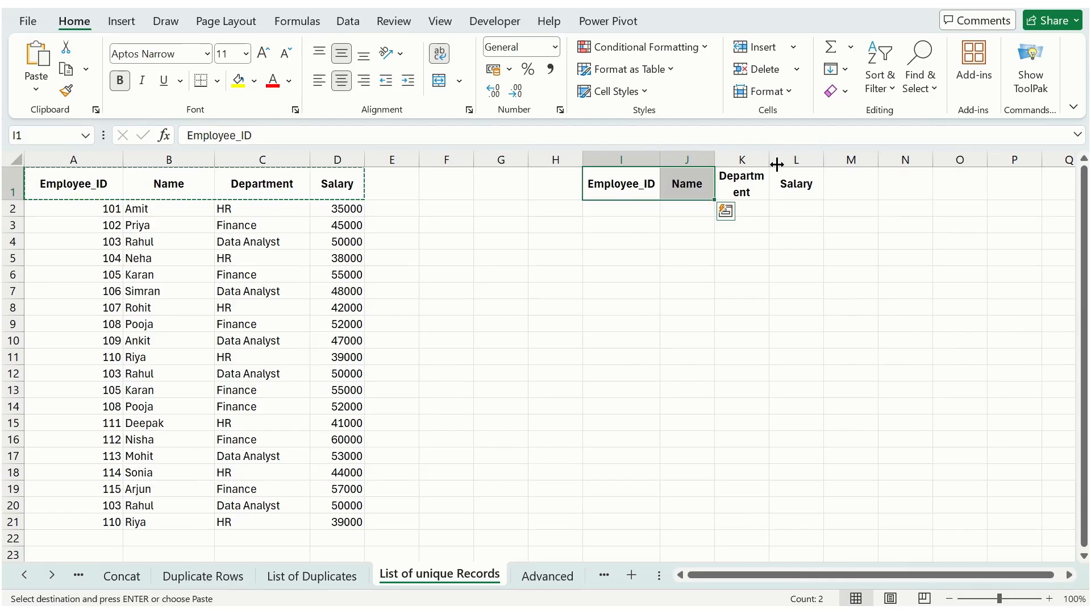
left_click_drag(774, 163, 788, 159)
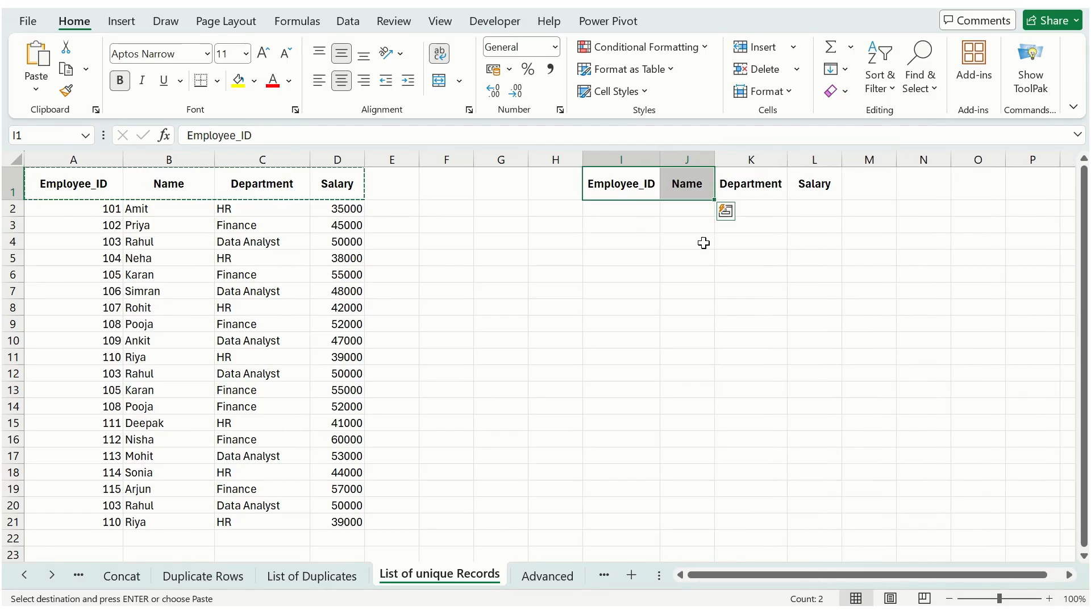
Enter =UNIQUE(A2:D21) in I2 to list each distinct employee record once
left_click(634, 210)
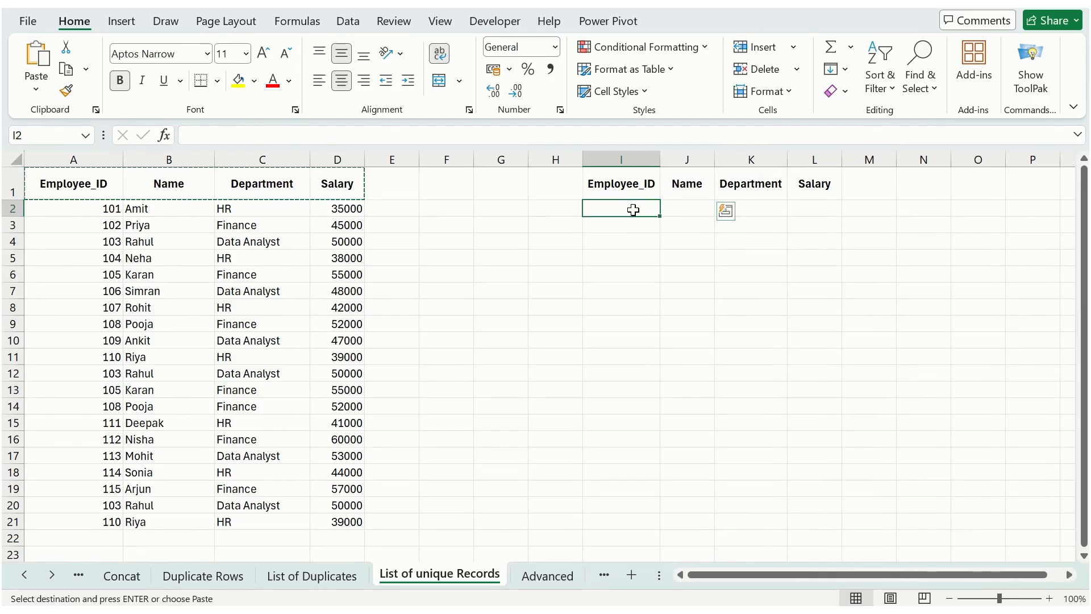
type("=")
key("BackSpace")
type("=y")
key("BackSpace")
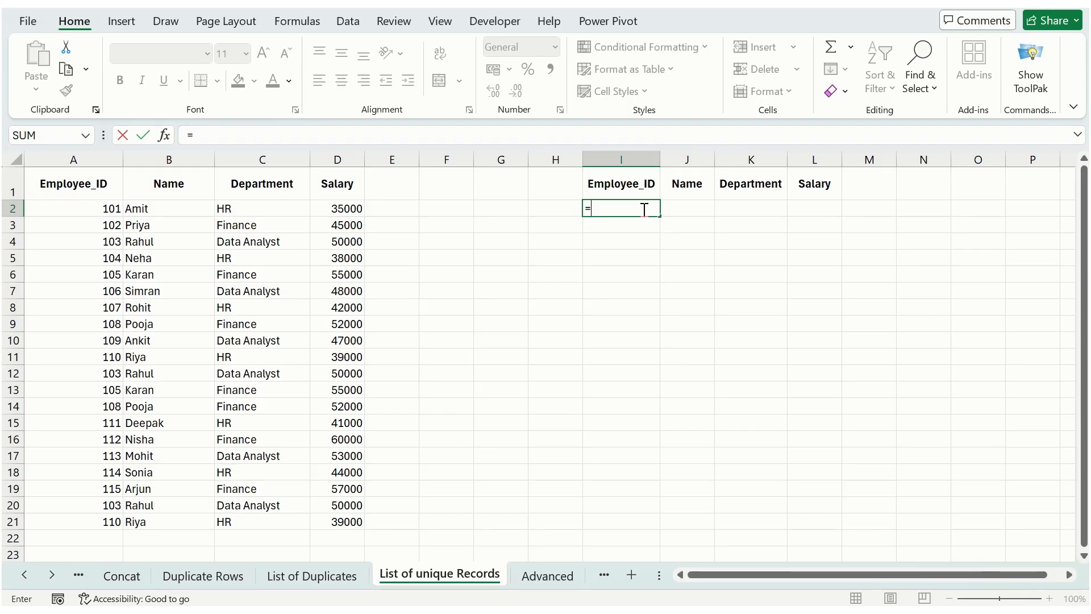
type("unique")
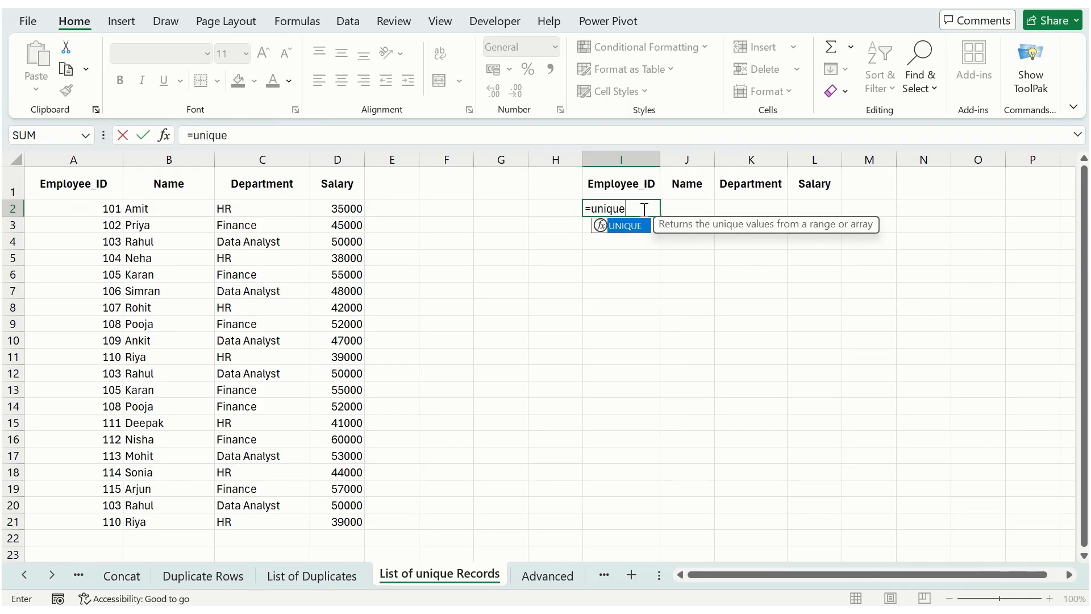
key("Tab")
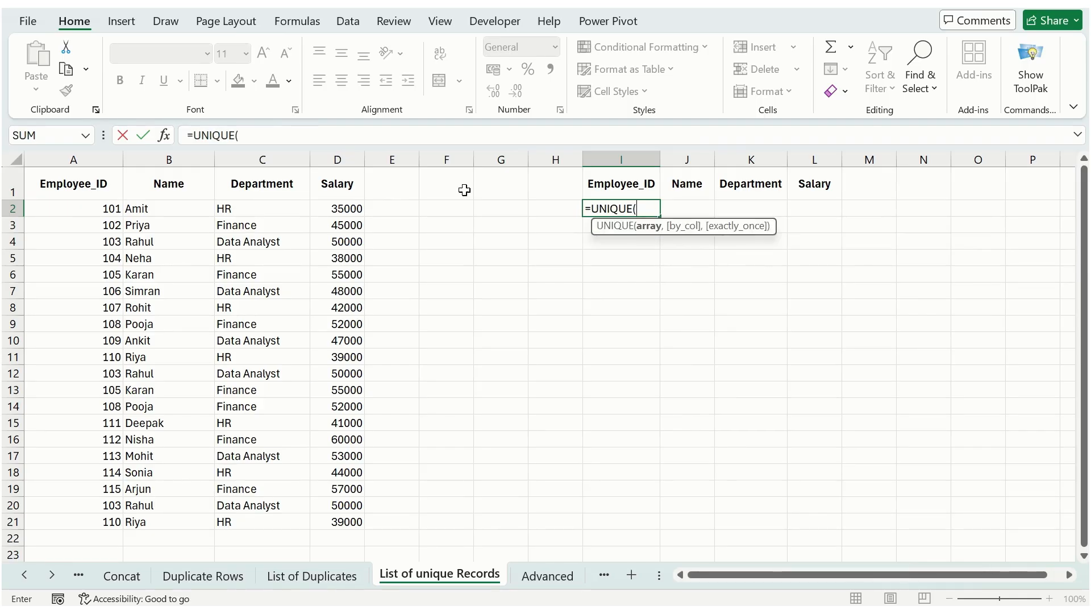
left_click_drag(112, 208, 360, 530)
type(")")
key("Return")
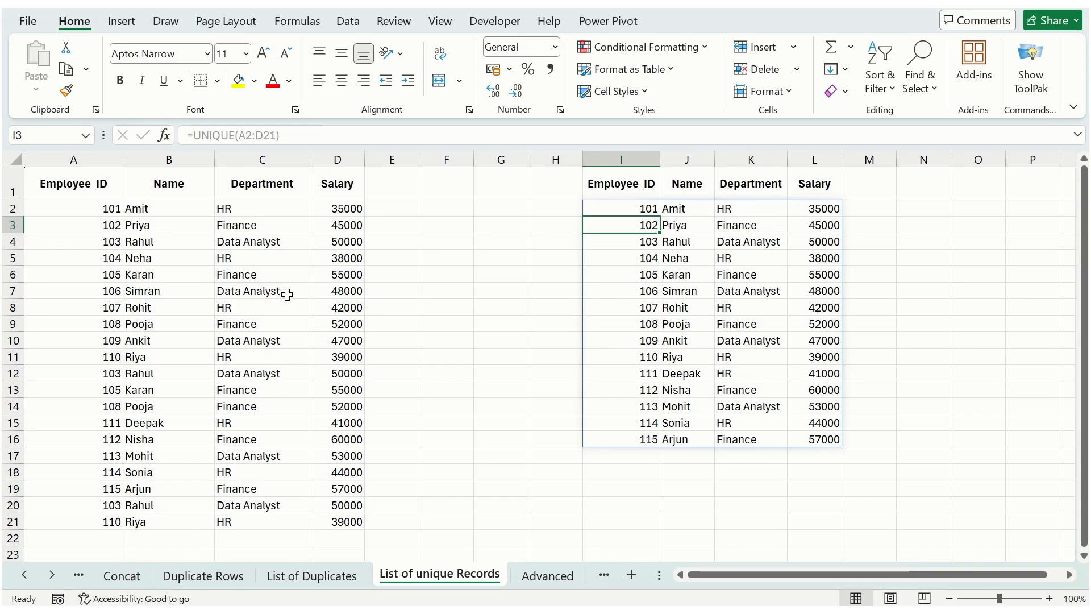
scroll(287, 290, "down", 1)
scroll(124, 476, "up", 1)
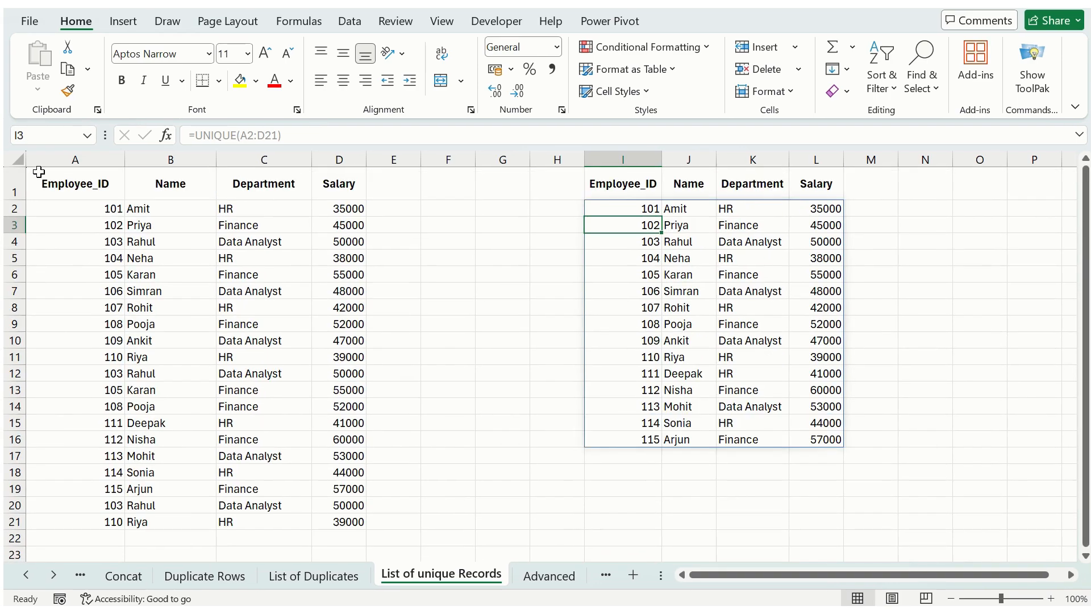
Convert the source data A1:D21 into an Excel table with headers
left_click(37, 178)
left_click(123, 21)
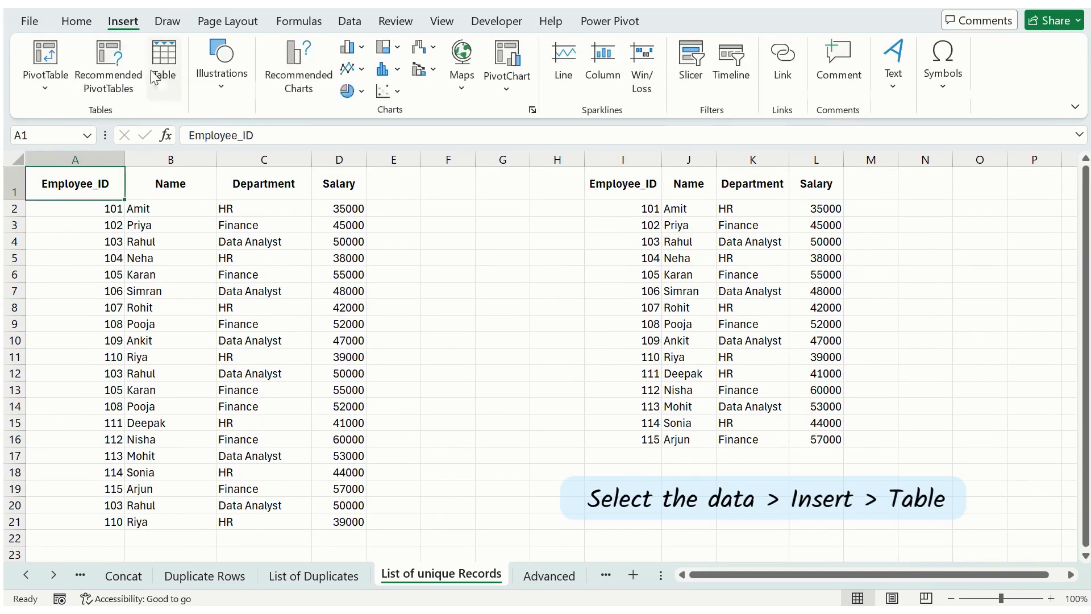
left_click_drag(62, 183, 325, 524)
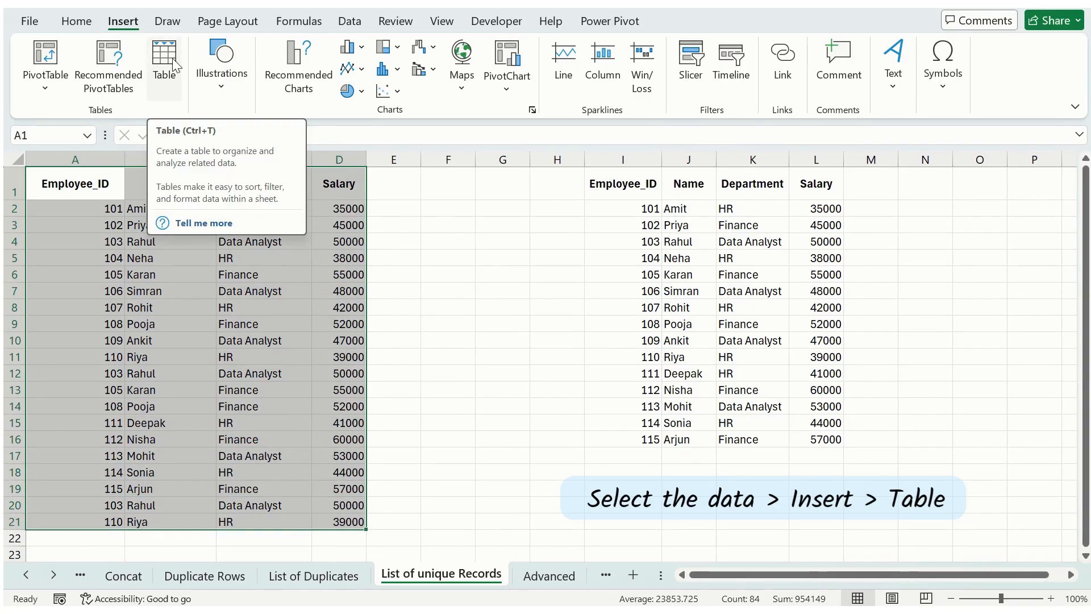
left_click(165, 57)
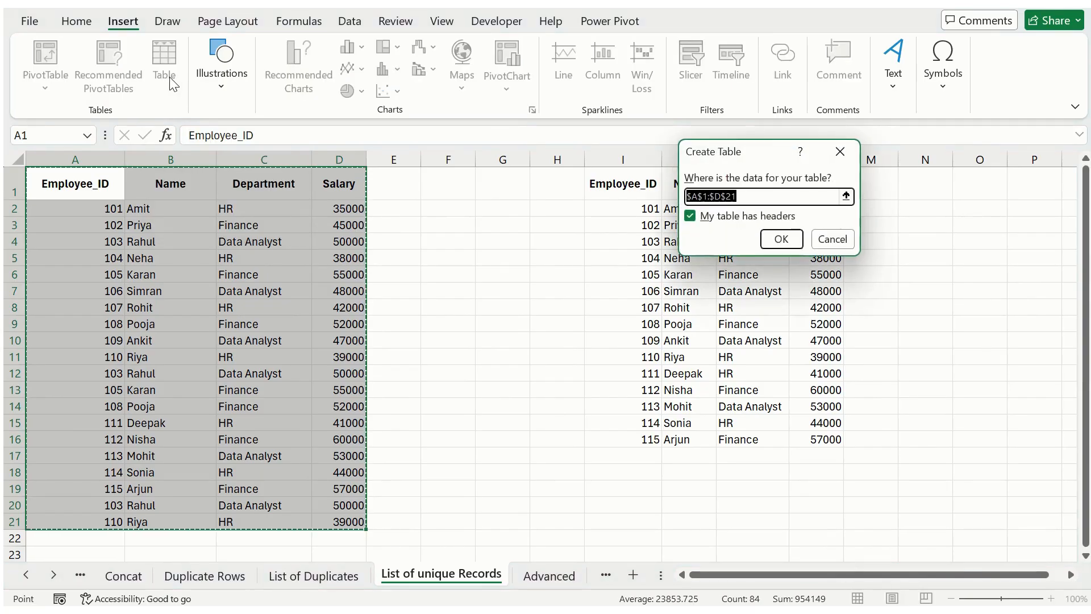
left_click(793, 242)
left_click(460, 304)
Add a record in row 22 below the table with the employee's ID and name, department HR and salary 45000
scroll(283, 424, "down", 3)
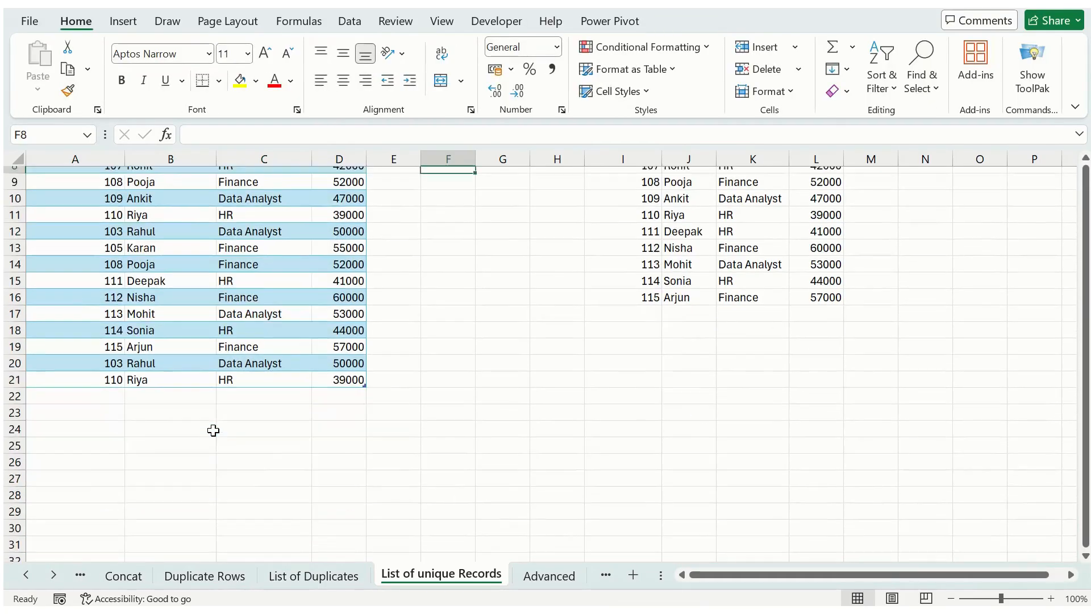
left_click(101, 393)
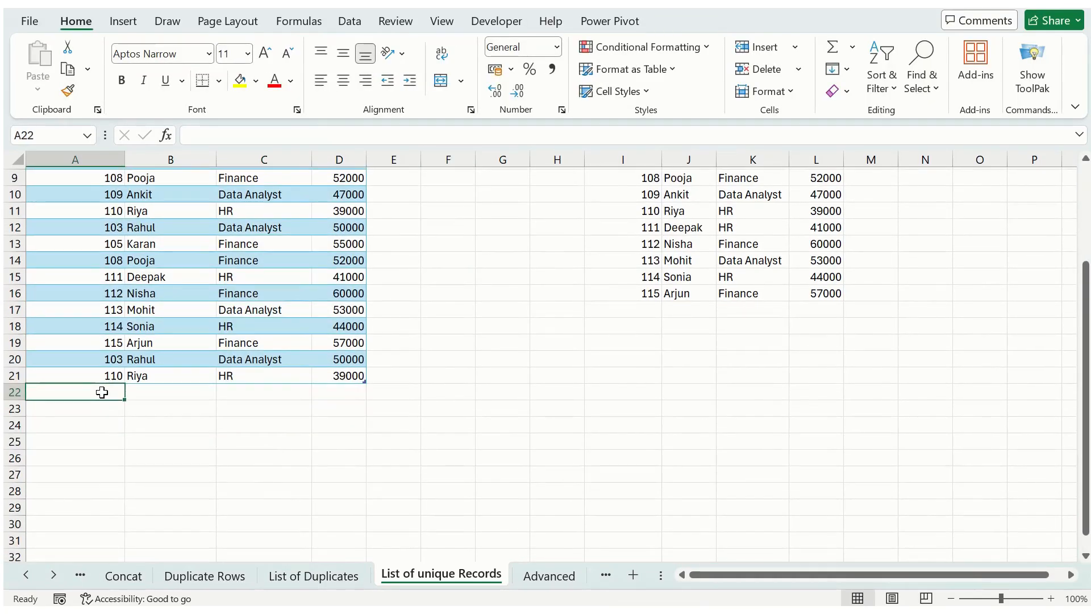
type("111")
key("Tab")
type("D")
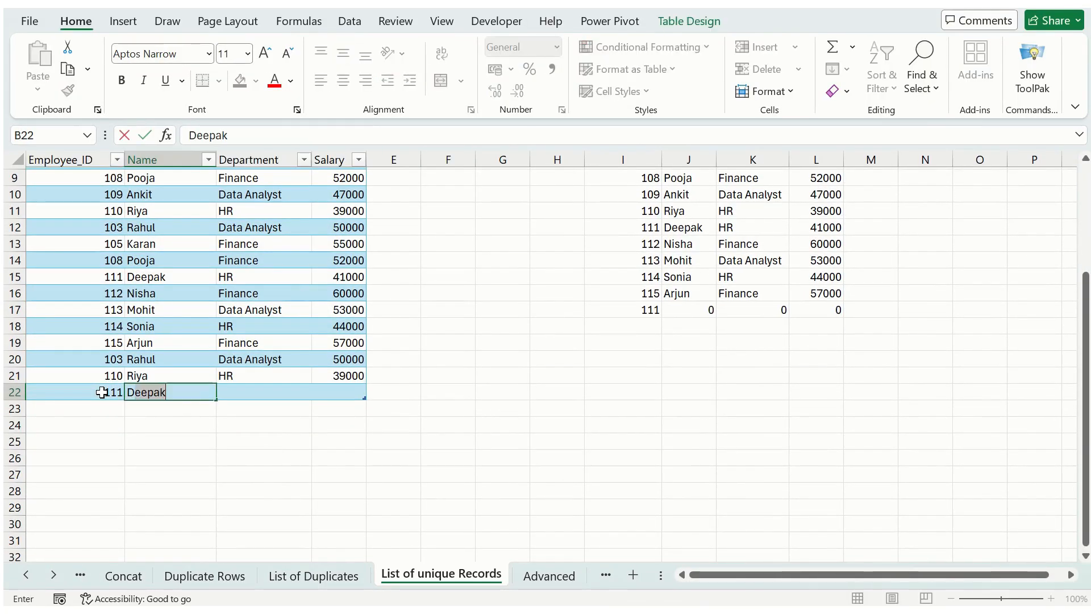
type("ev")
key("Tab")
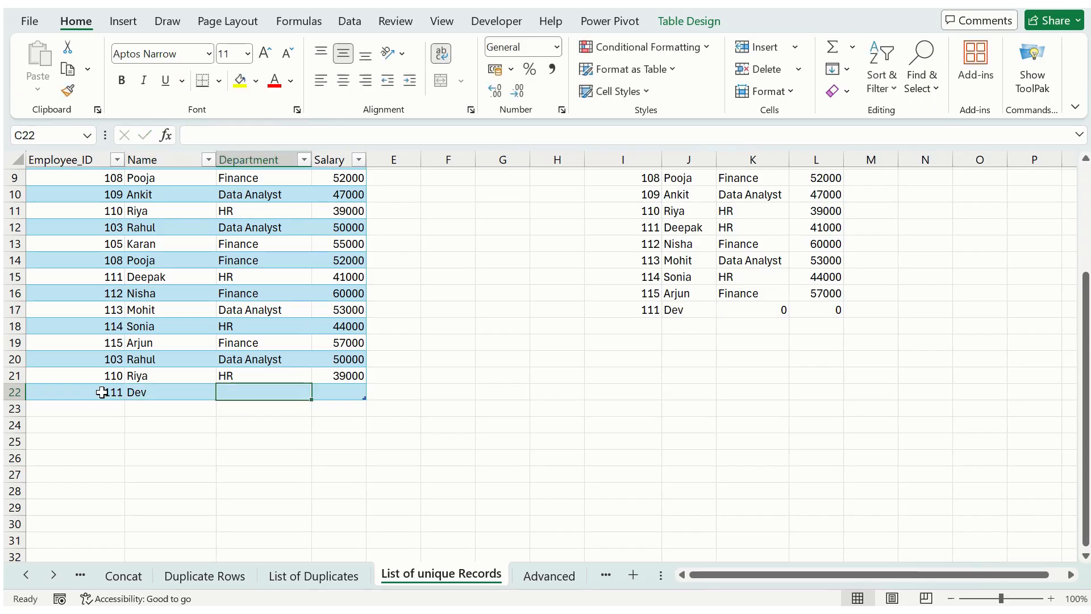
type("HR")
key("Tab")
type("45000")
key("Tab")
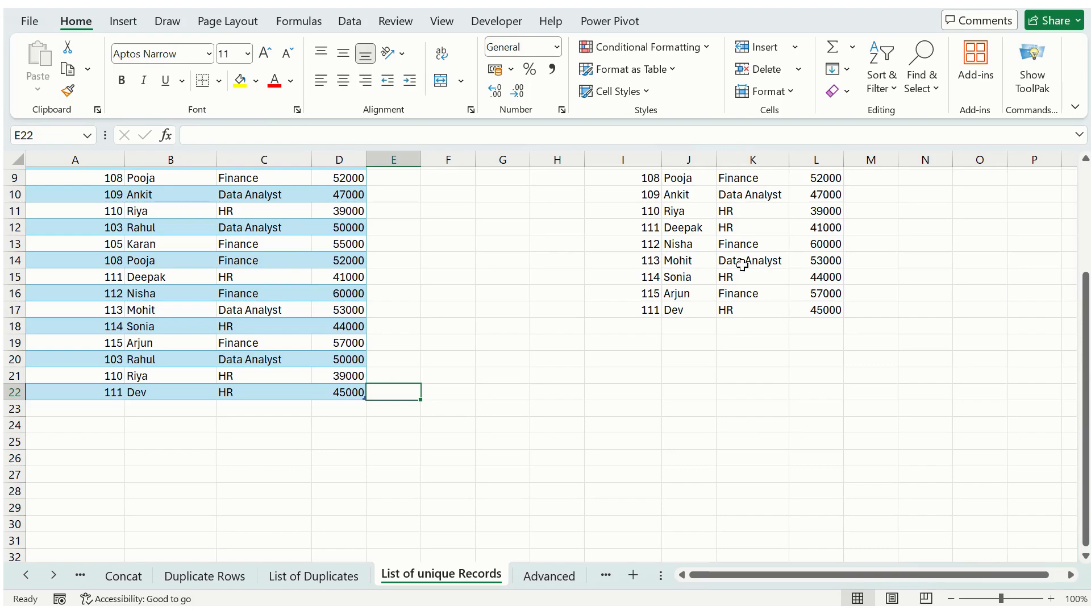
scroll(792, 329, "up", 3)
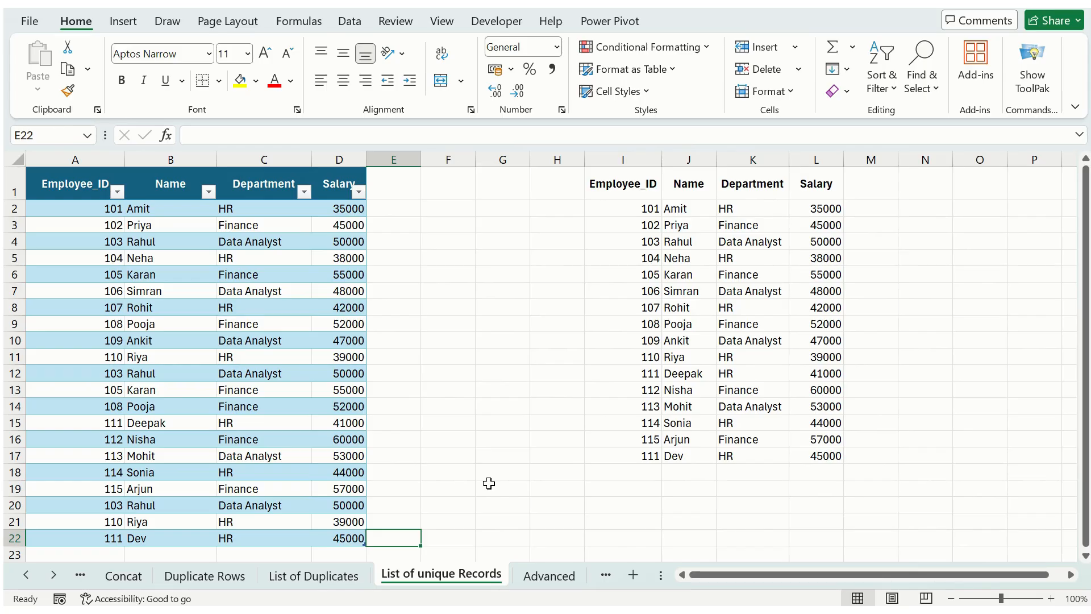
On the Advanced sheet, use Advanced Filter to copy only the unique records from A1:D21 to another location starting at I2
left_click(547, 576)
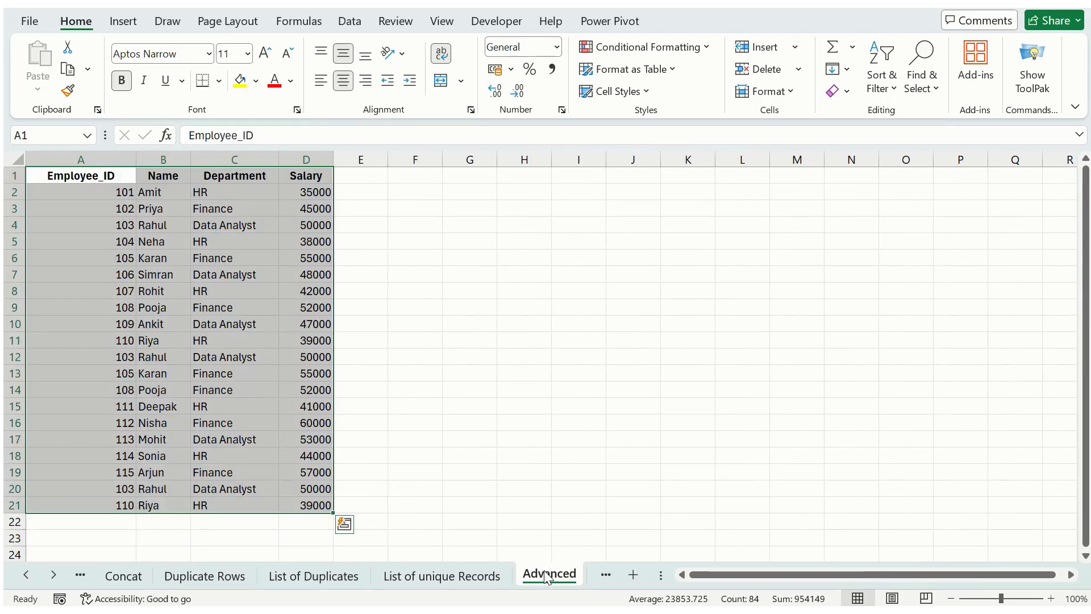
left_click(241, 414)
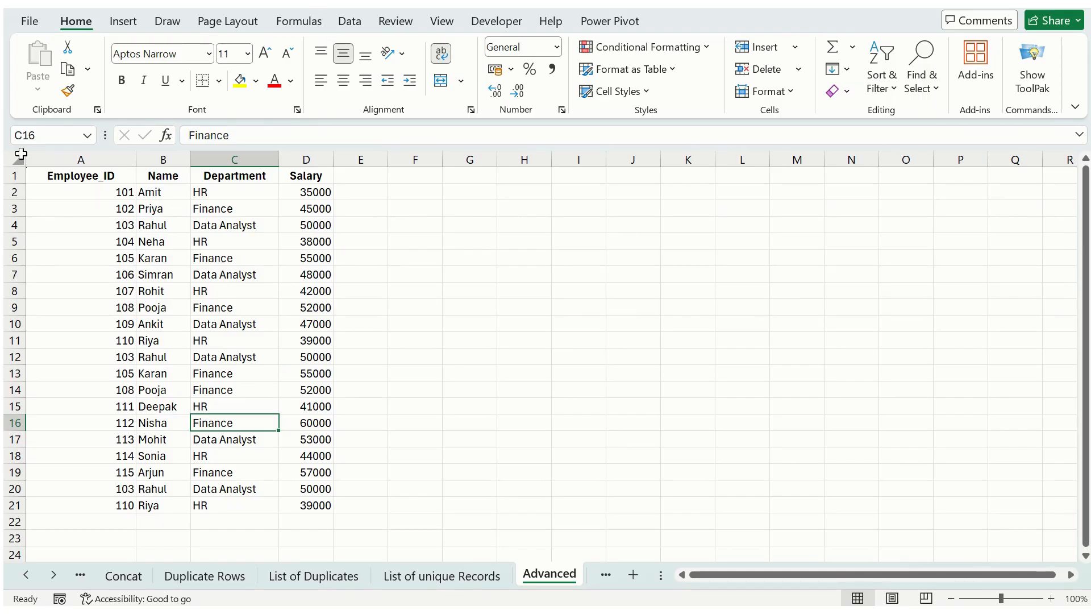
left_click(86, 239)
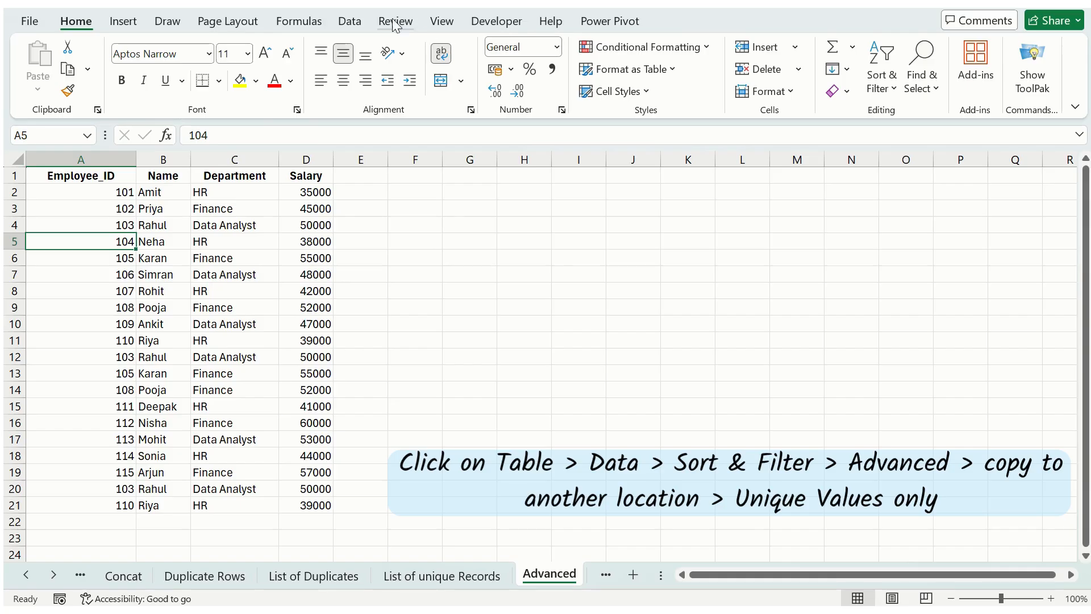
left_click(349, 21)
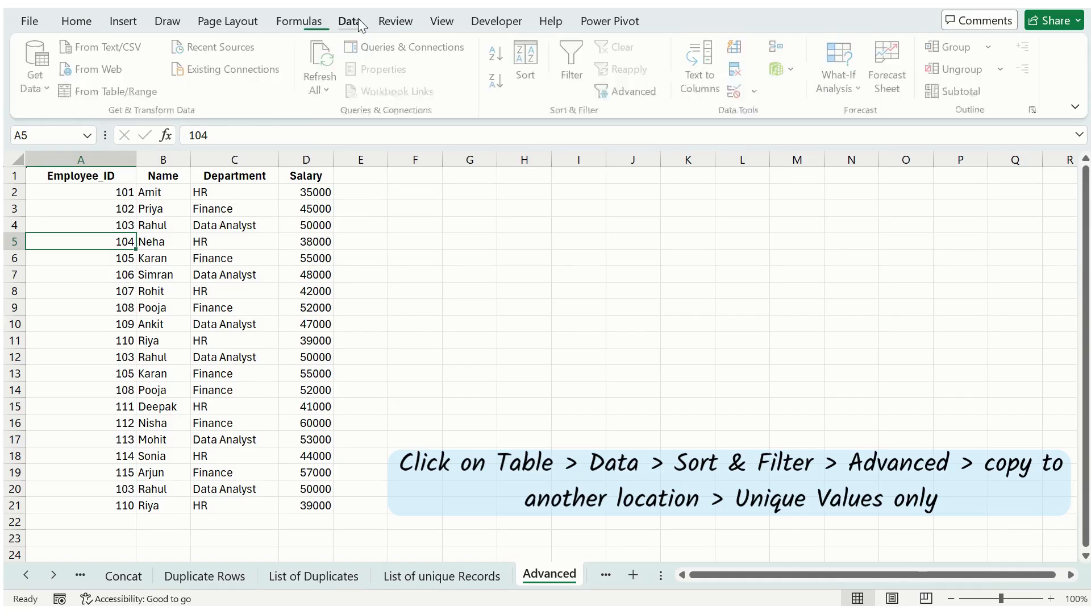
left_click(612, 93)
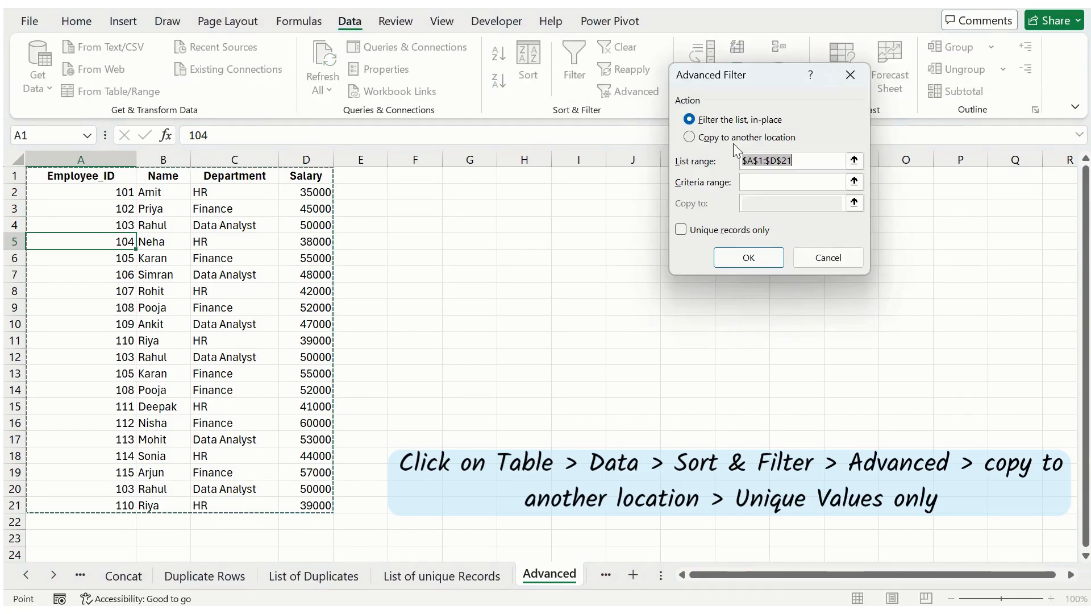
left_click(699, 137)
left_click(761, 202)
left_click(603, 192)
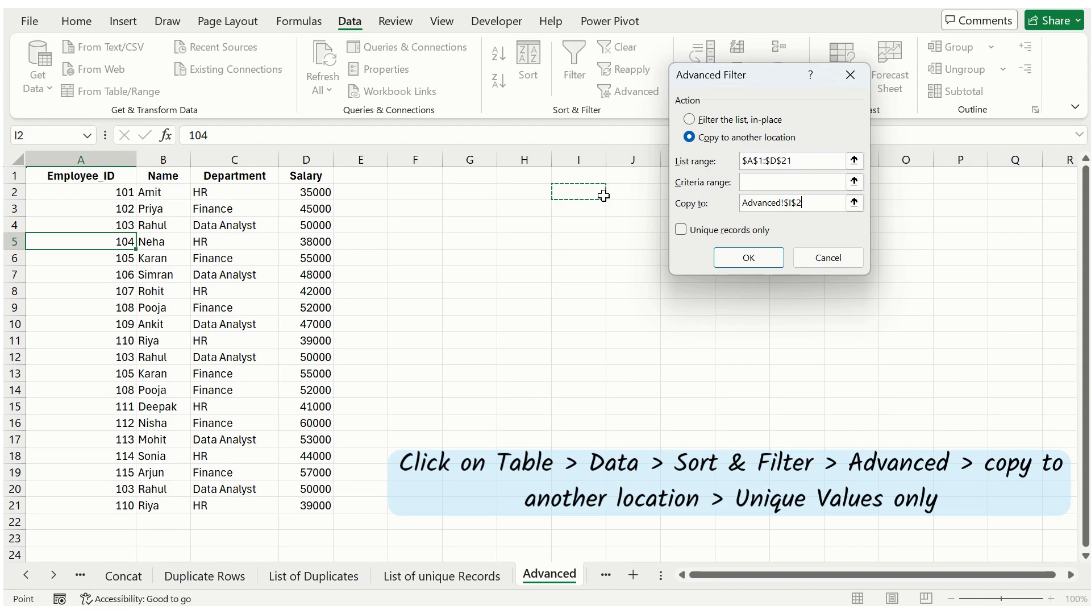
left_click(703, 233)
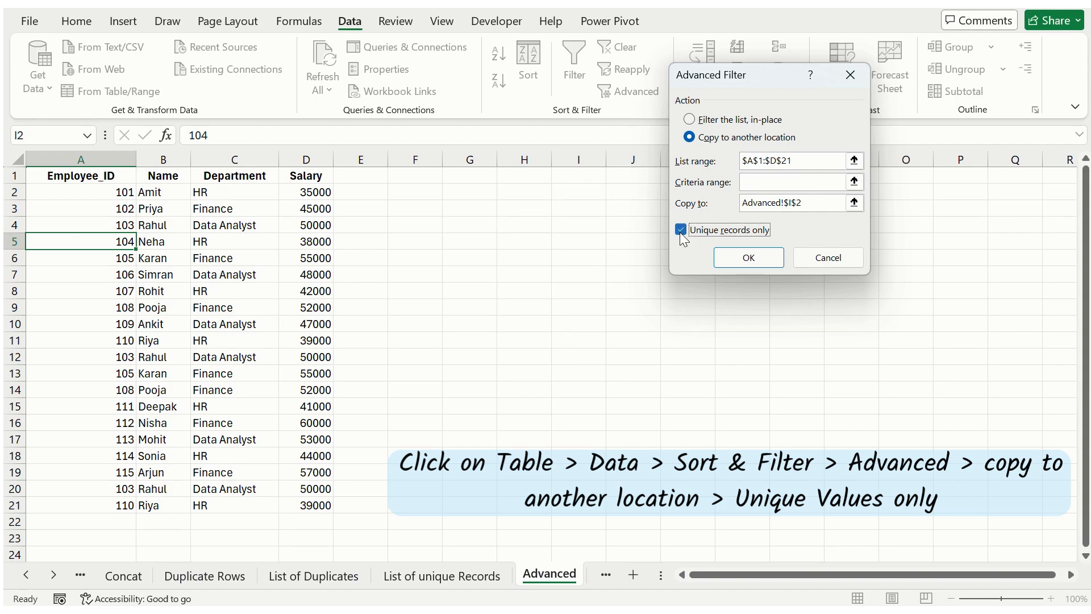
left_click(762, 259)
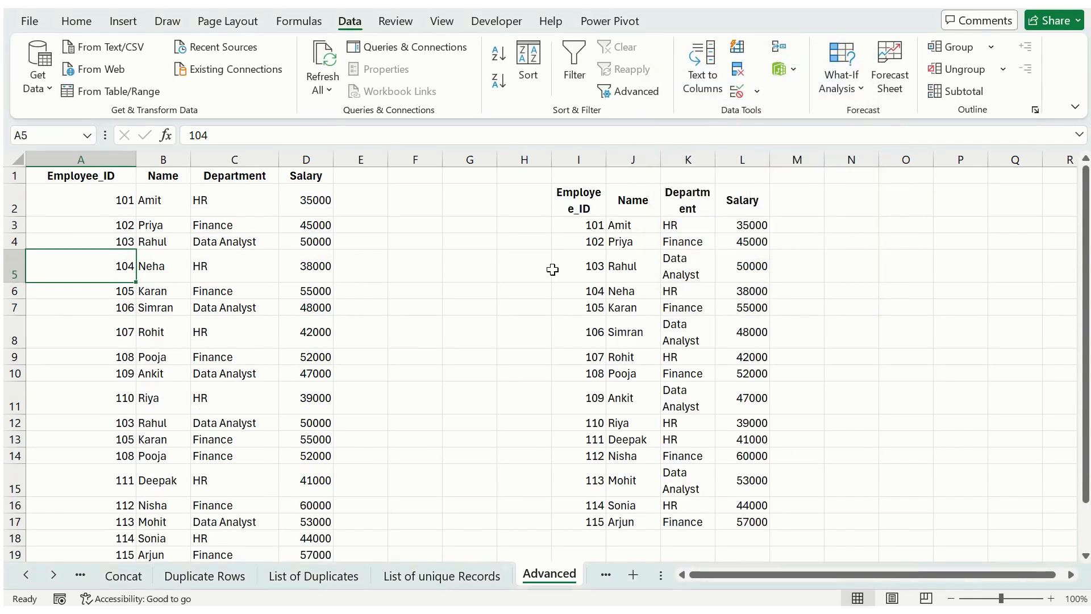
Widen columns I and K so the copied Employee_ID and Department entries fit on one line
scroll(626, 312, "down", 1)
scroll(626, 312, "up", 1)
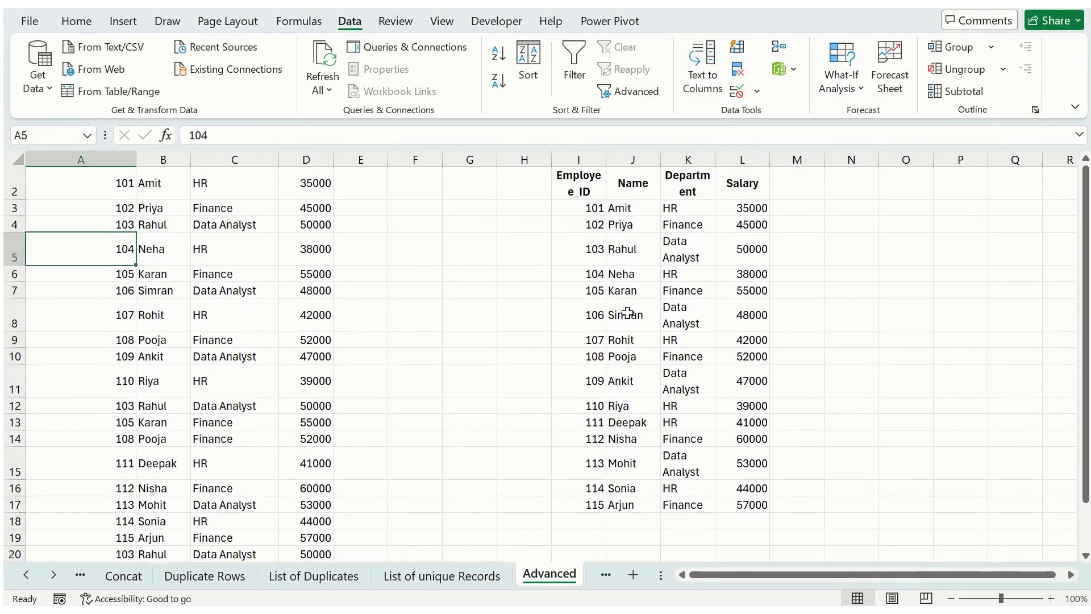
left_click_drag(607, 163, 645, 159)
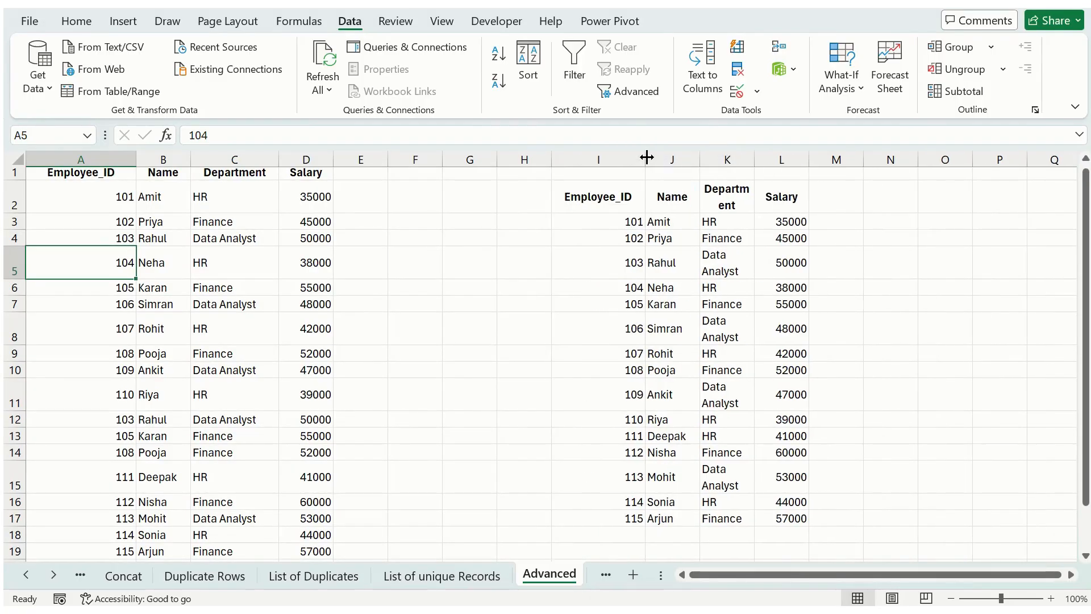
left_click_drag(749, 160, 782, 159)
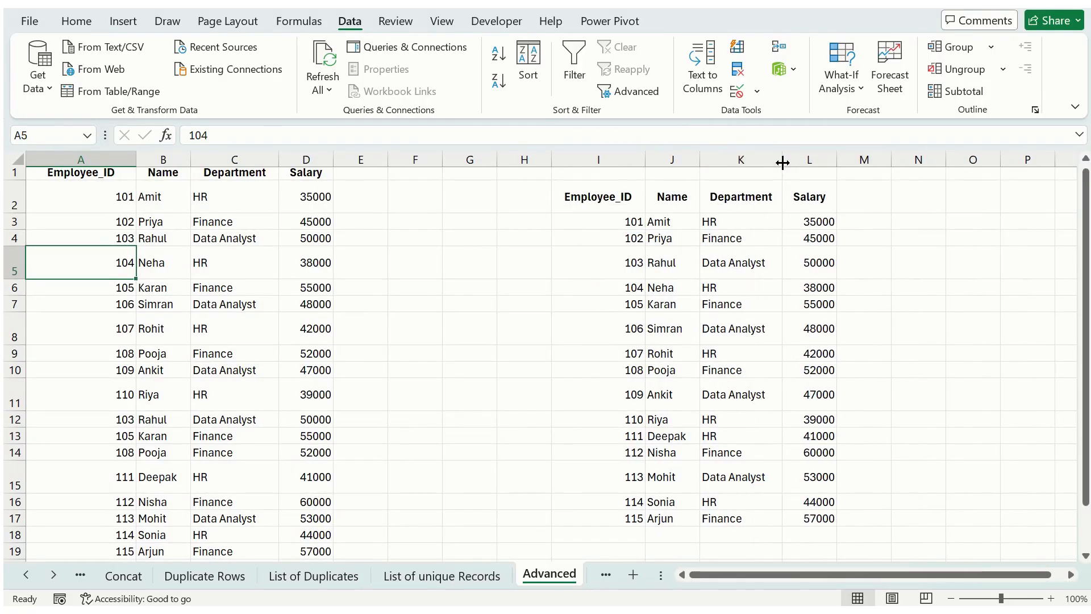
AutoFit the row heights of A1:D21 on the Advanced sheet so all rows have an even height
scroll(775, 359, "down", 1)
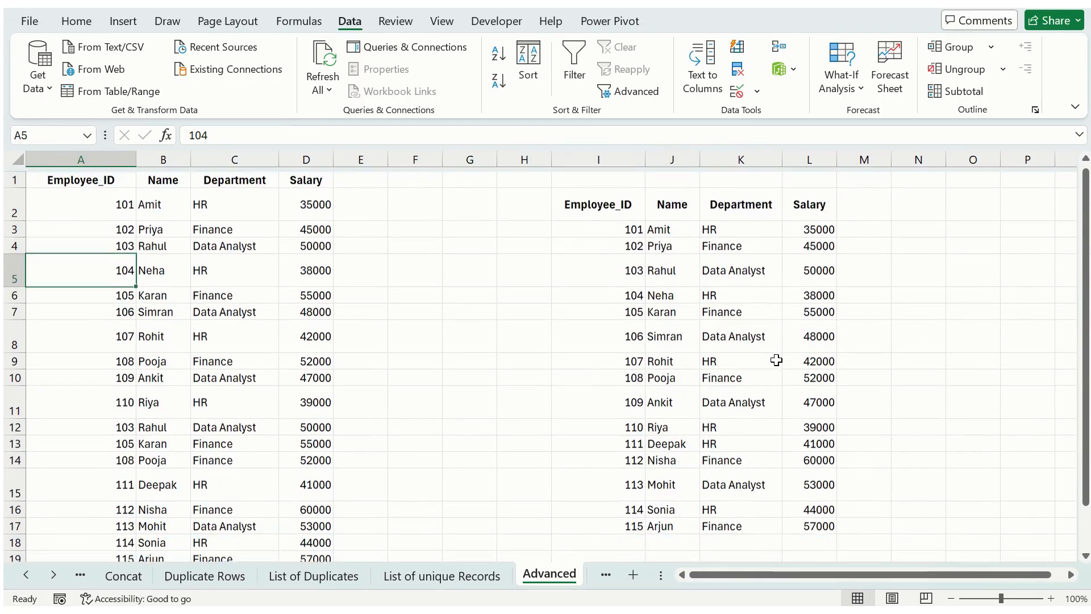
scroll(179, 283, "down", 1)
scroll(180, 283, "up", 2)
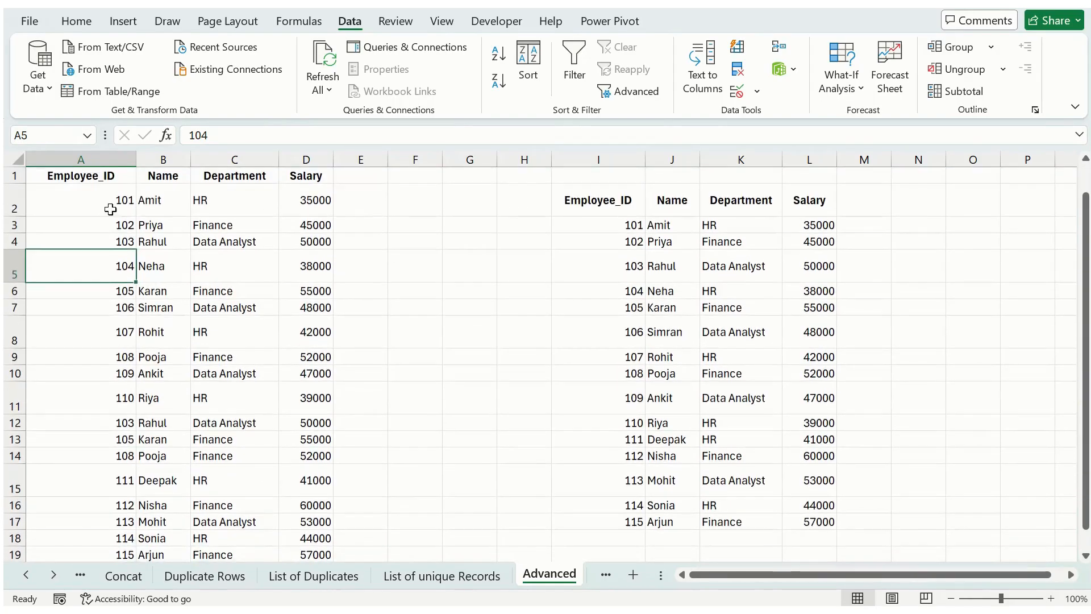
left_click_drag(53, 175, 332, 538)
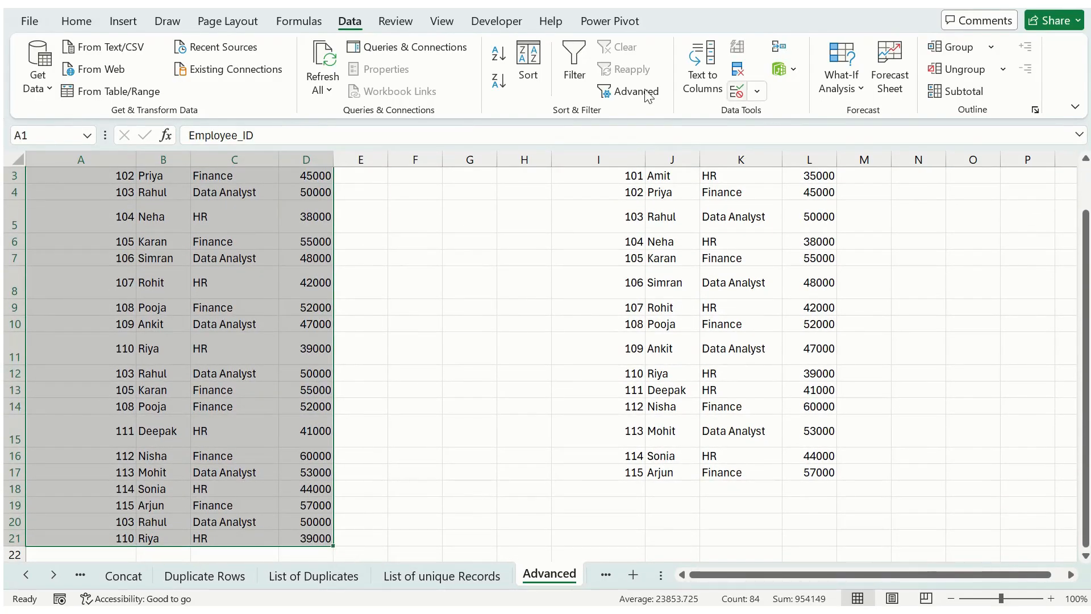
left_click(76, 22)
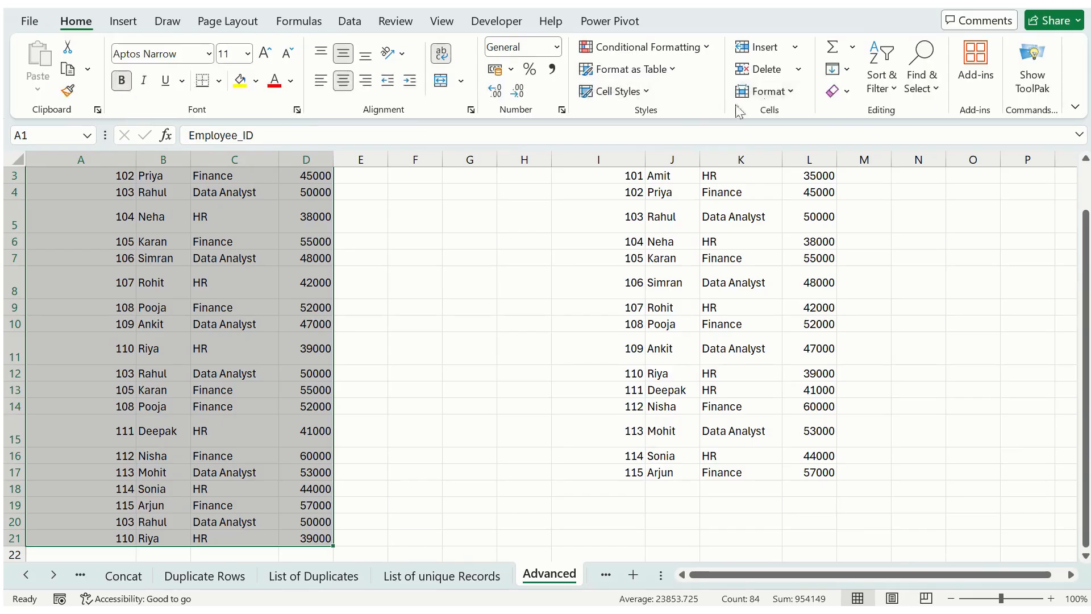
left_click(787, 94)
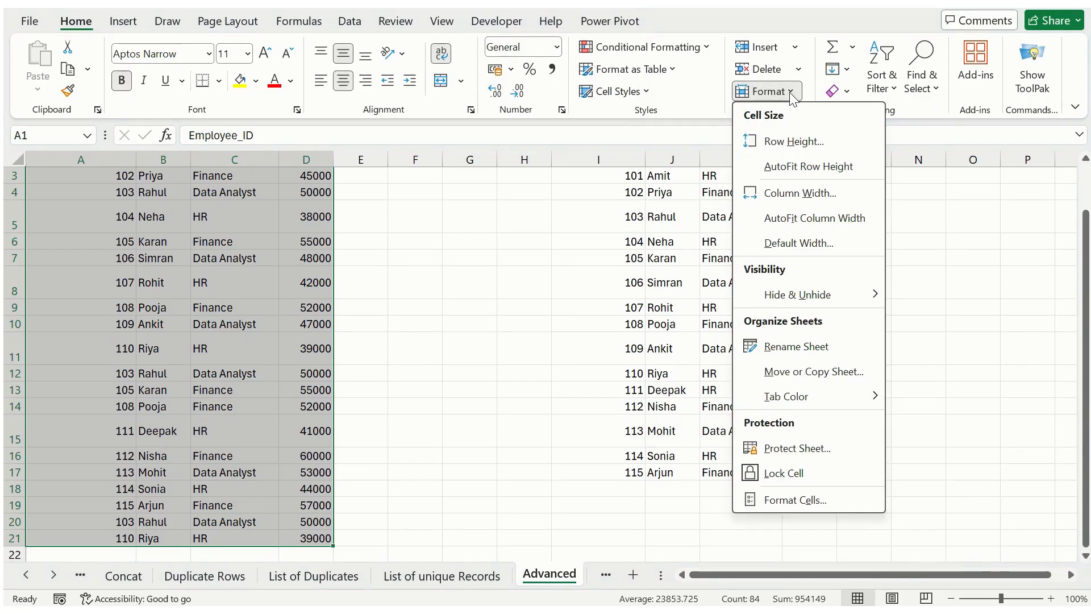
left_click(822, 165)
left_click(561, 302)
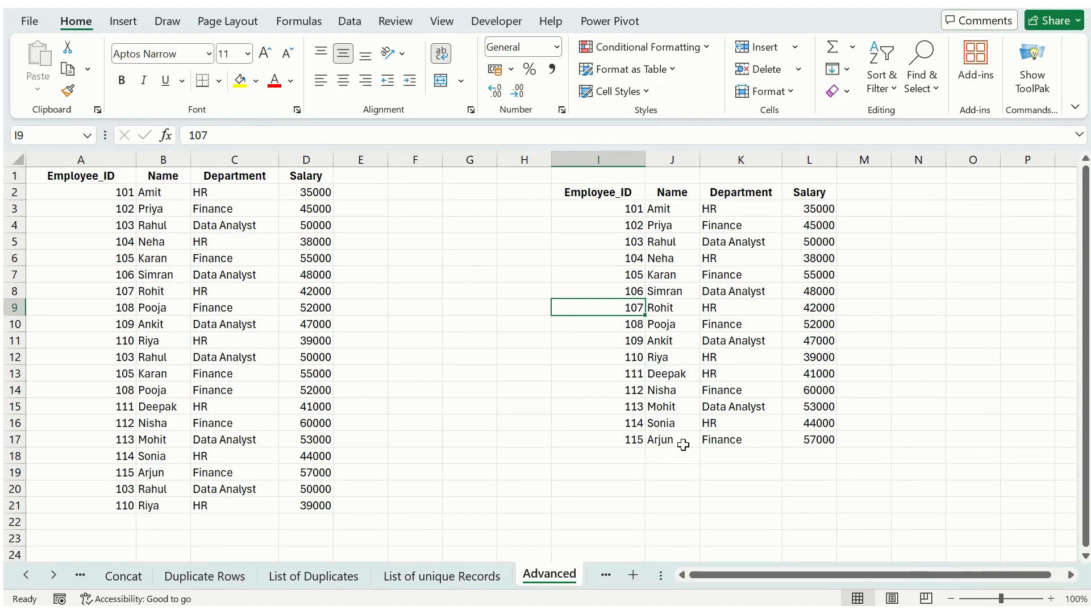
On the List of Duplicates sheet, convert the source data A1:D21 into an Excel table with headers
left_click(606, 581)
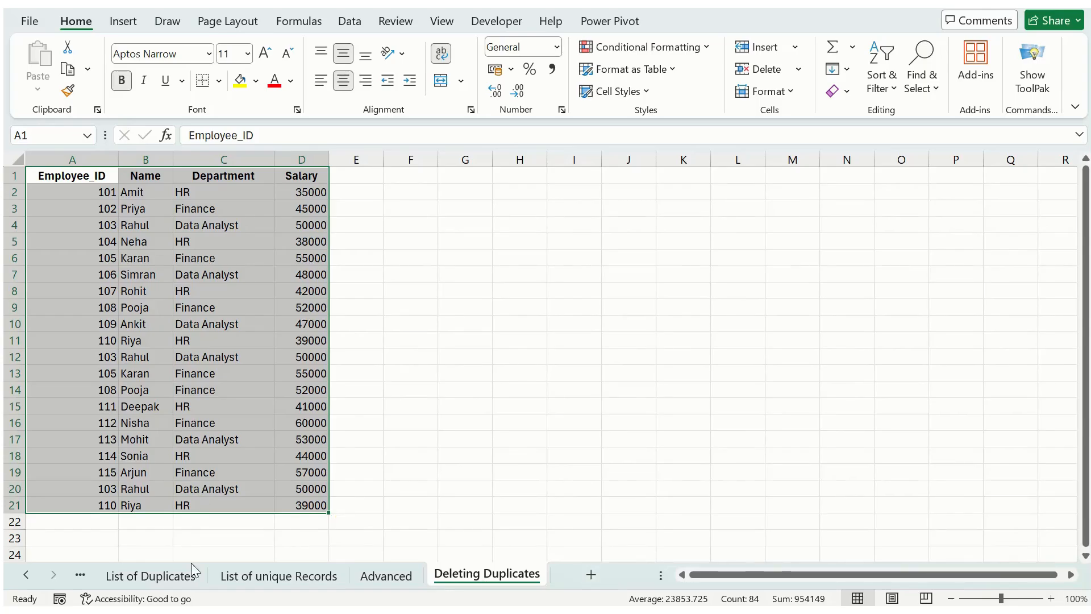
left_click(386, 577)
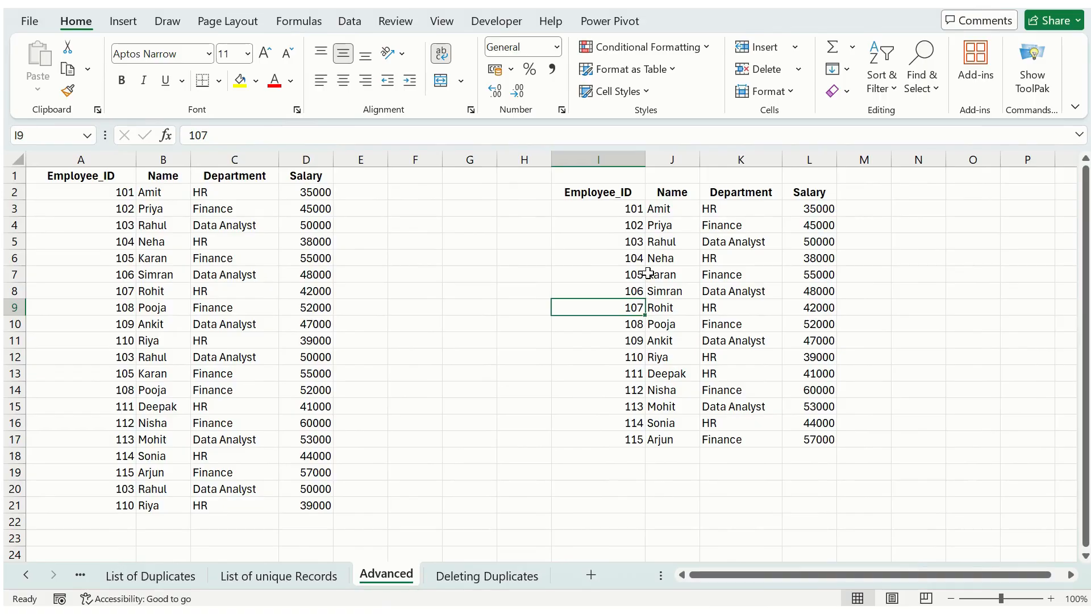
left_click(169, 577)
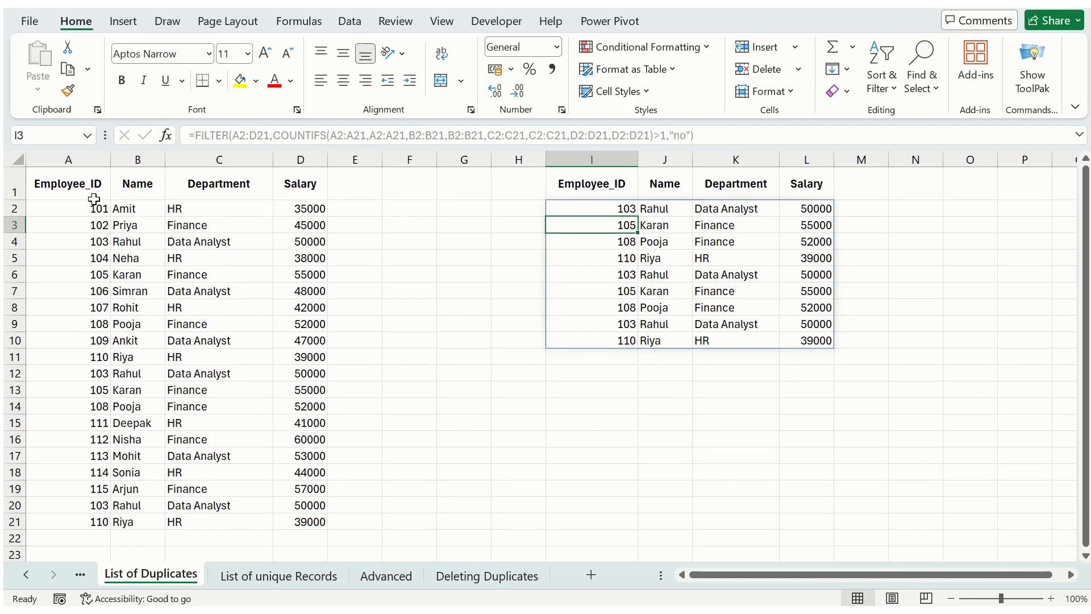
left_click(176, 278)
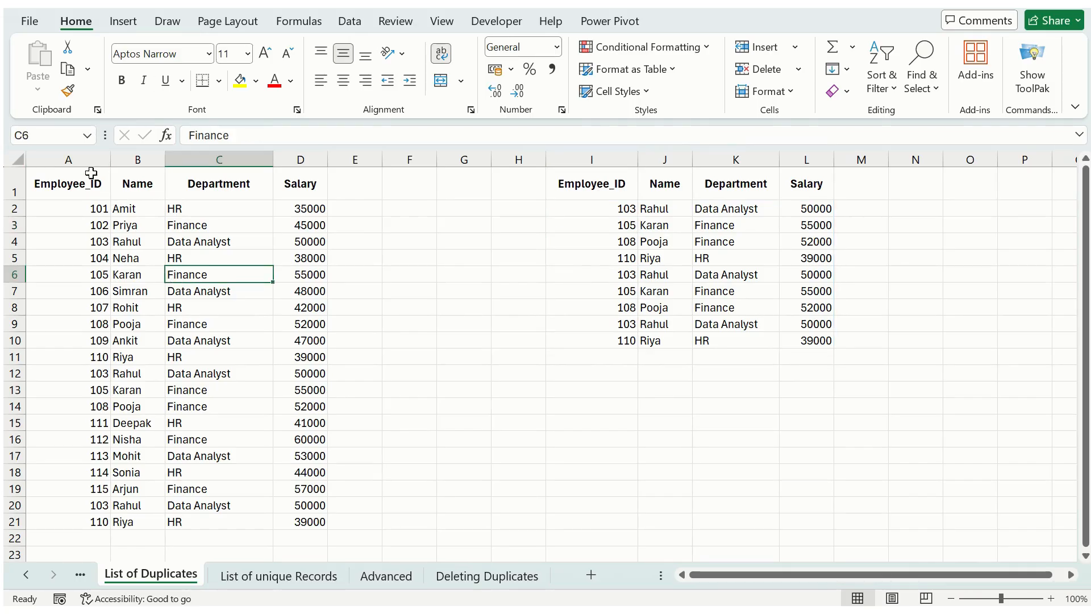
left_click_drag(83, 180, 286, 524)
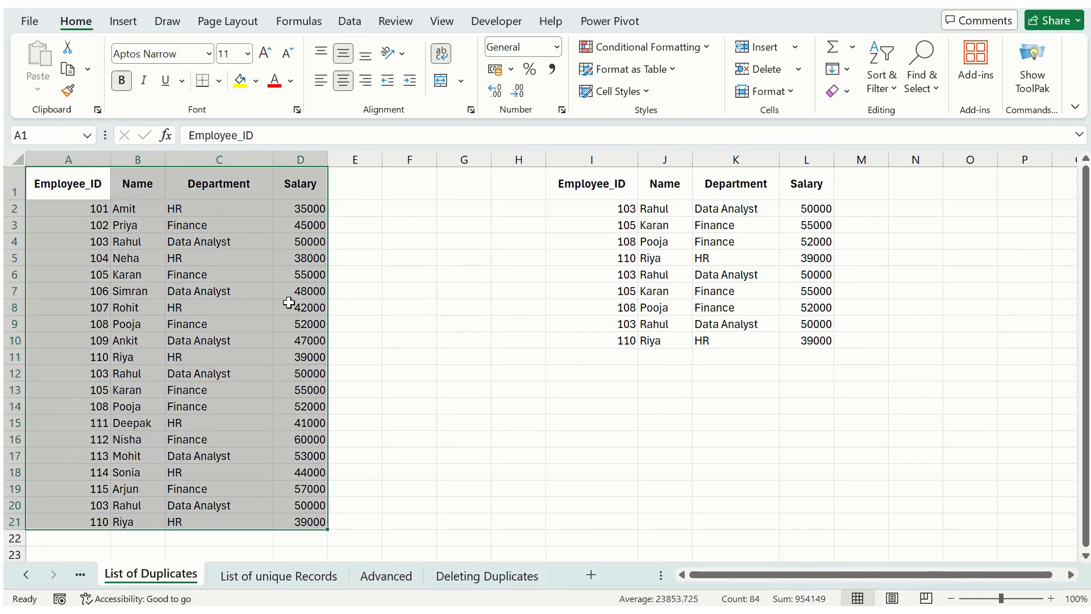
left_click(126, 25)
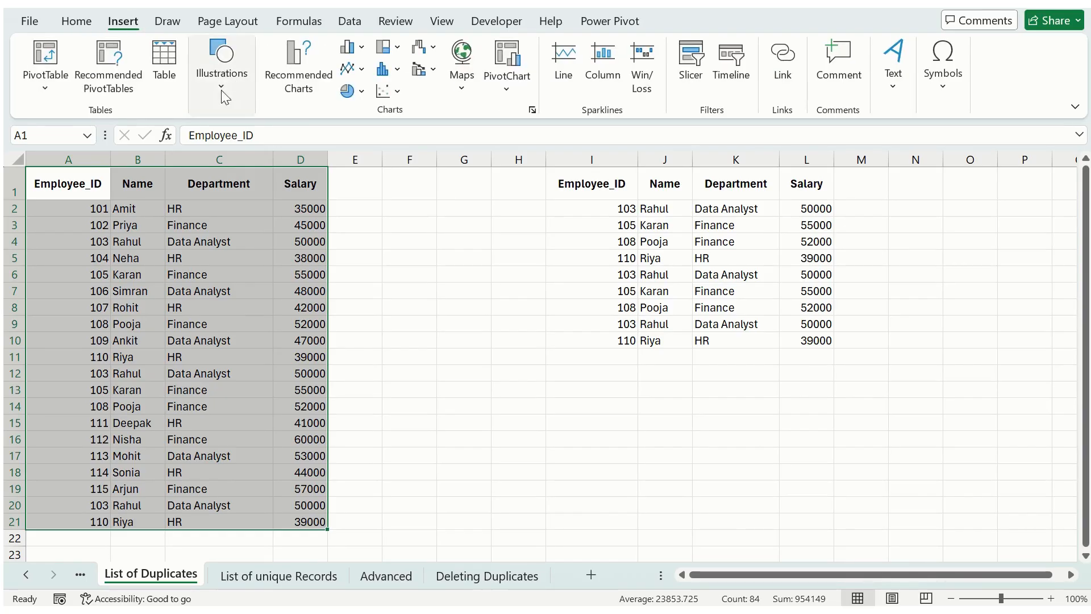
left_click(169, 89)
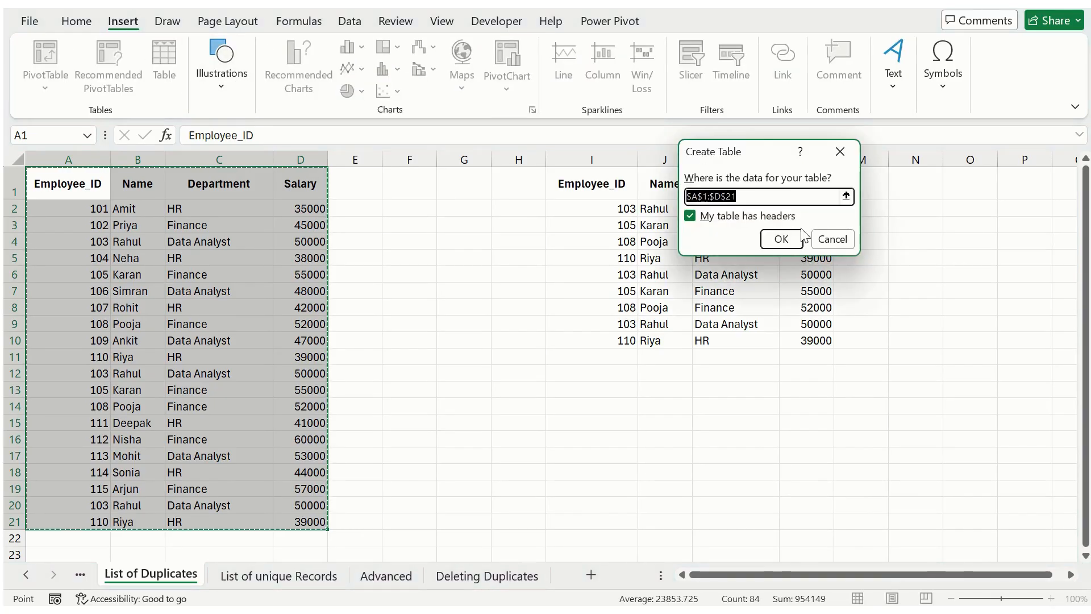
left_click(782, 240)
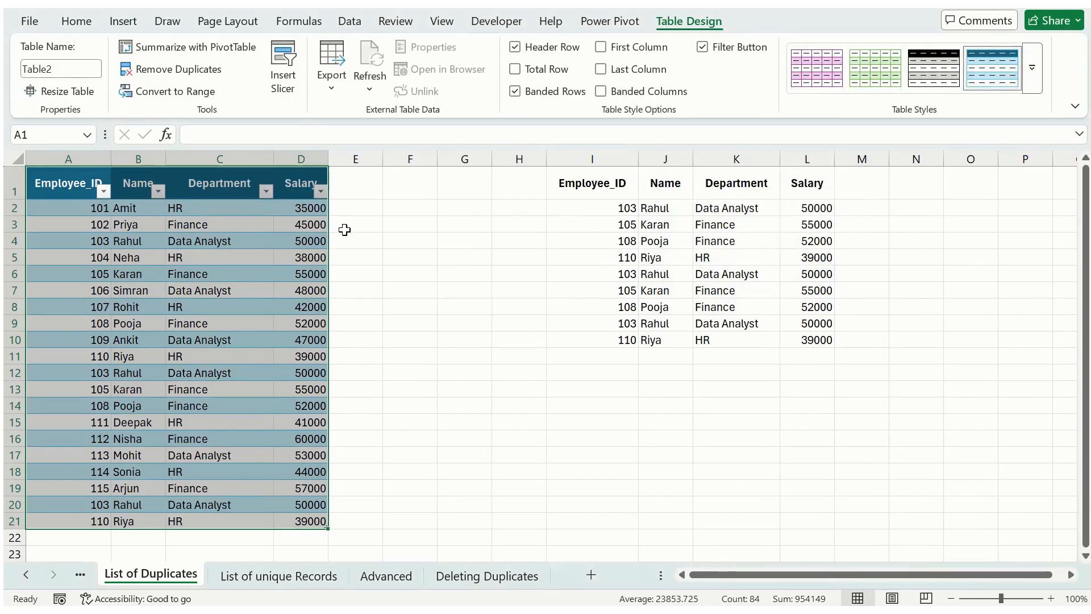
left_click(224, 376)
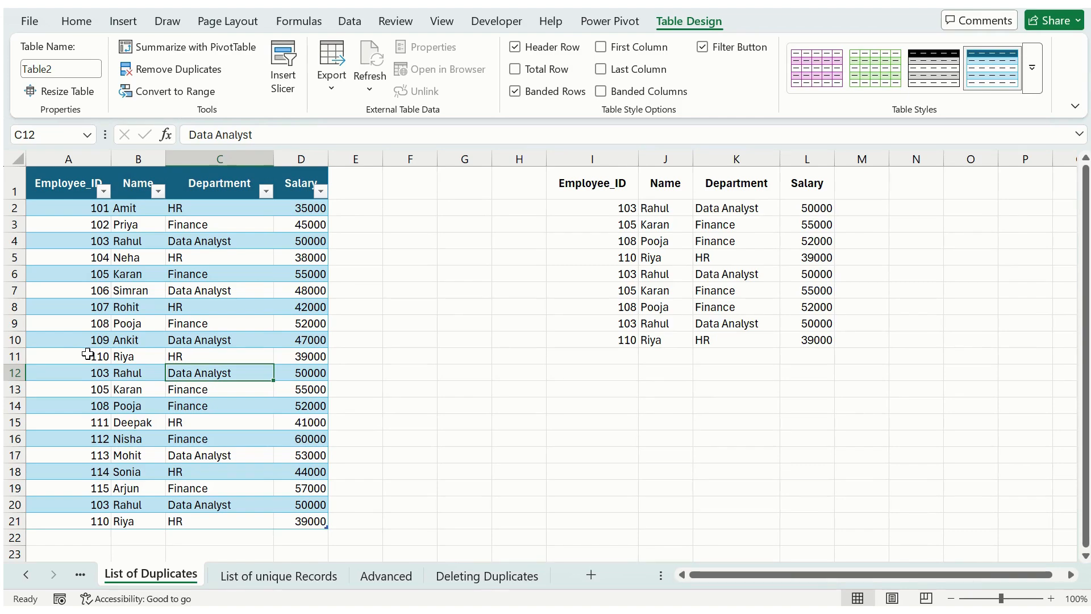
Copy the first employee record, A2:D2, into row 22 directly below the table as an added duplicate
left_click_drag(91, 212, 284, 211)
key("ctrl+c")
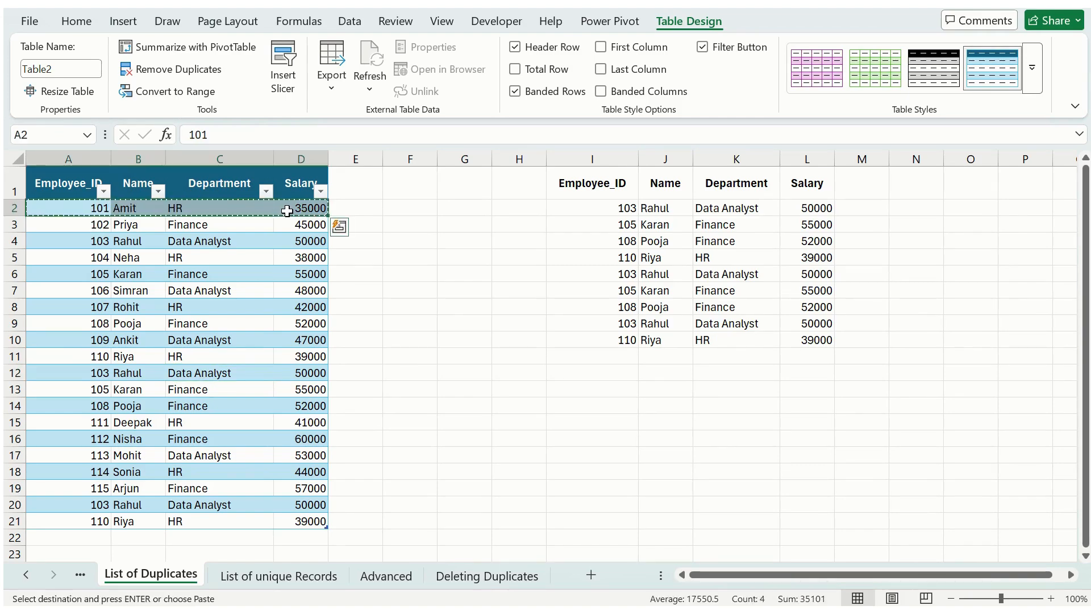
left_click(97, 542)
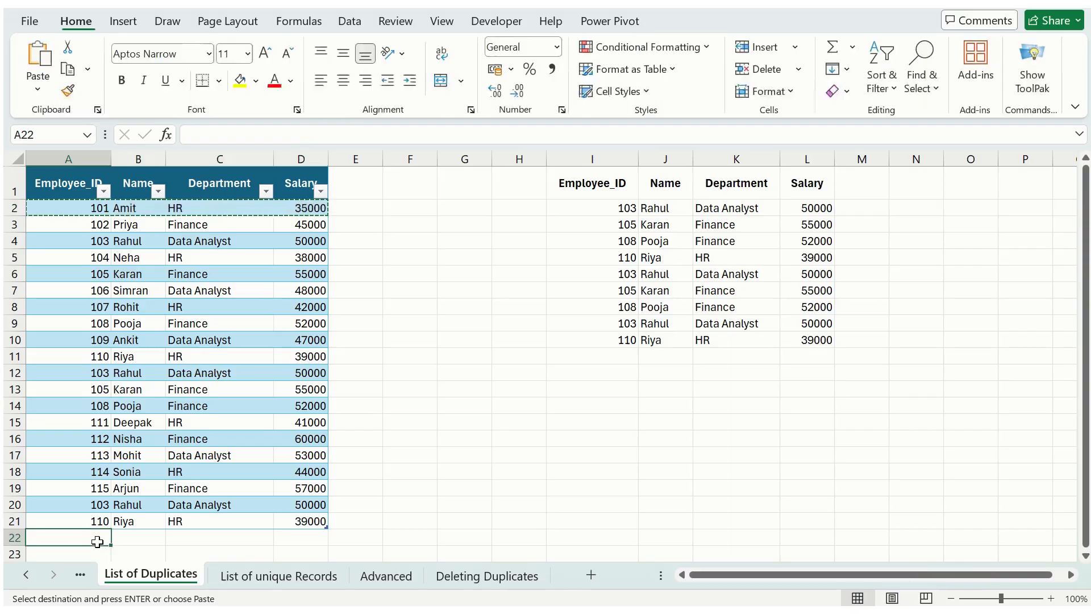
key("ctrl+v")
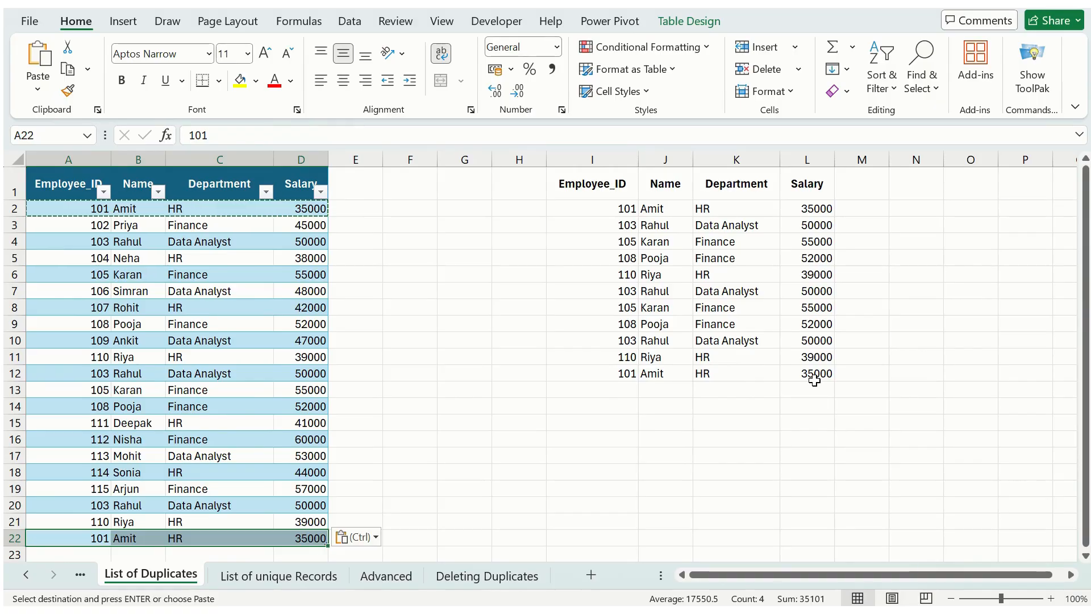
left_click(537, 385)
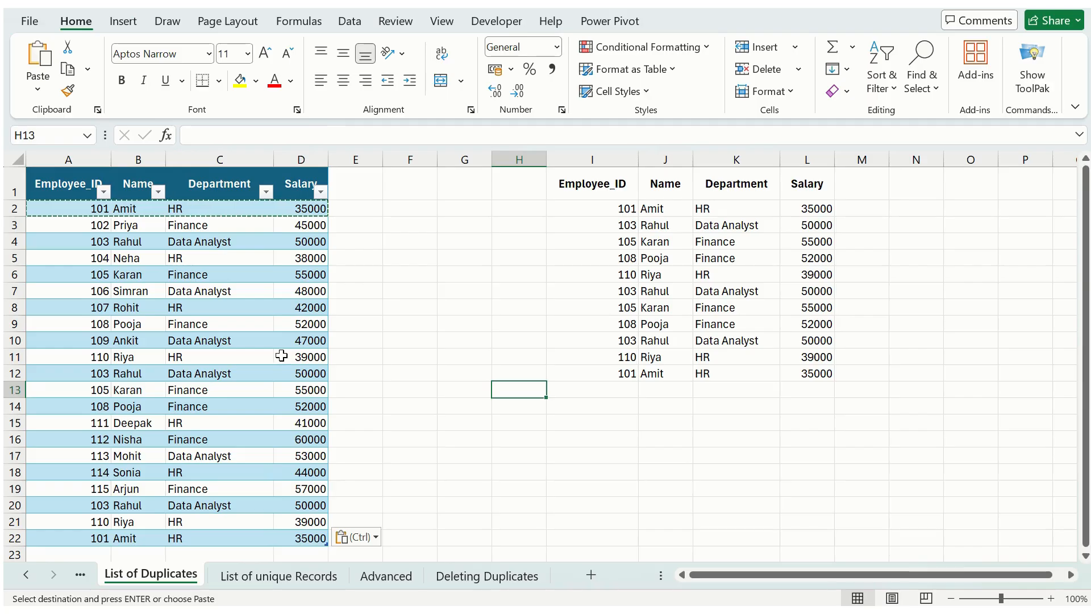
Switch to the Deleting Duplicates sheet and select a single cell within the employee data
left_click(296, 585)
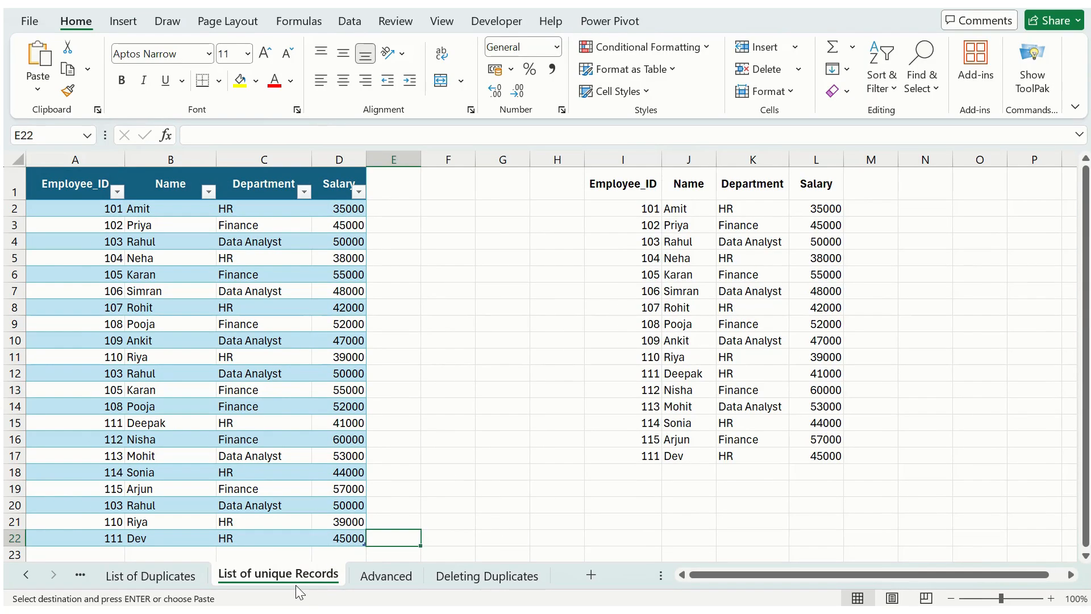
left_click(380, 578)
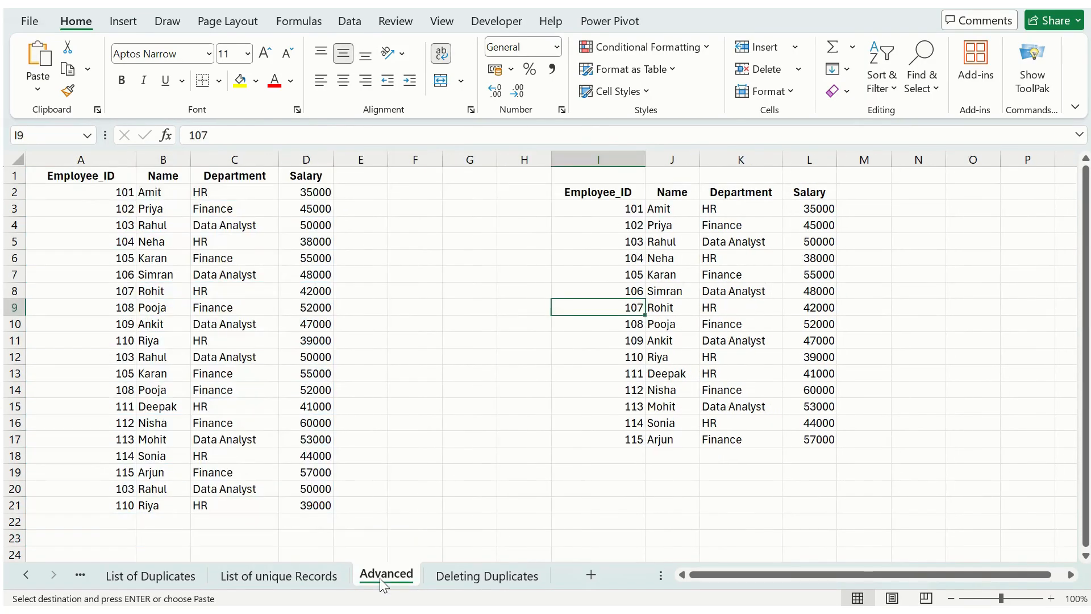
left_click(498, 579)
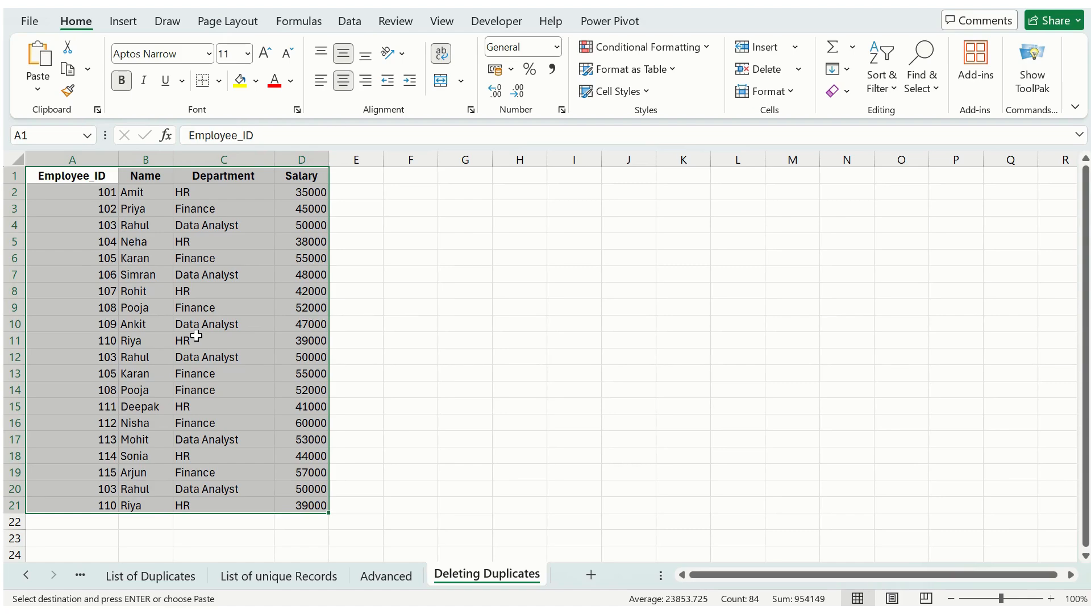
left_click(232, 304)
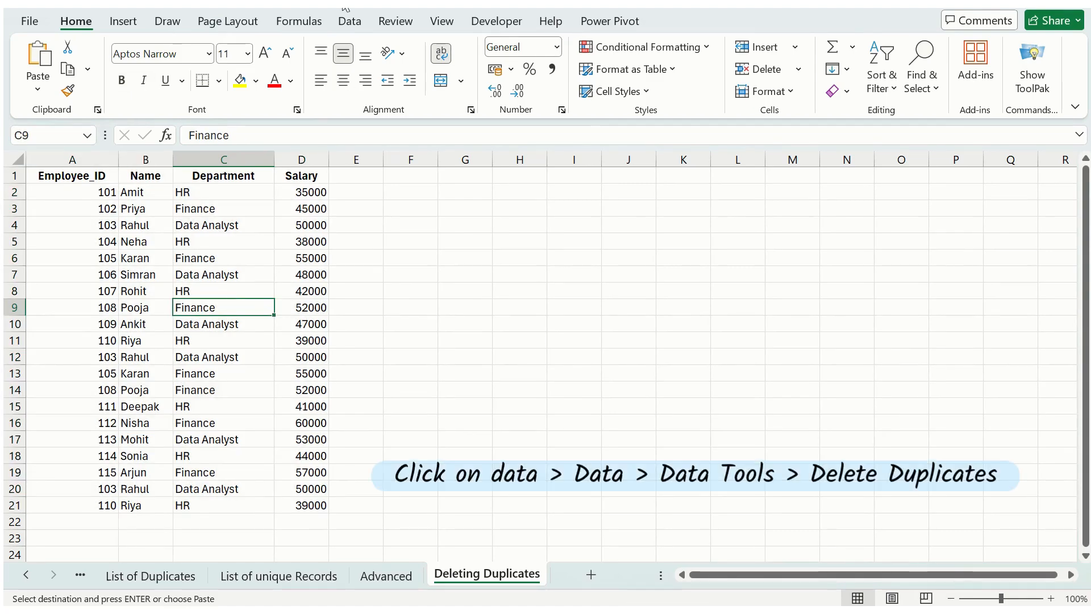
Remove duplicate records matching on Employee_ID, Name, Department and Salary, with headers included, and undo the removal
left_click(352, 25)
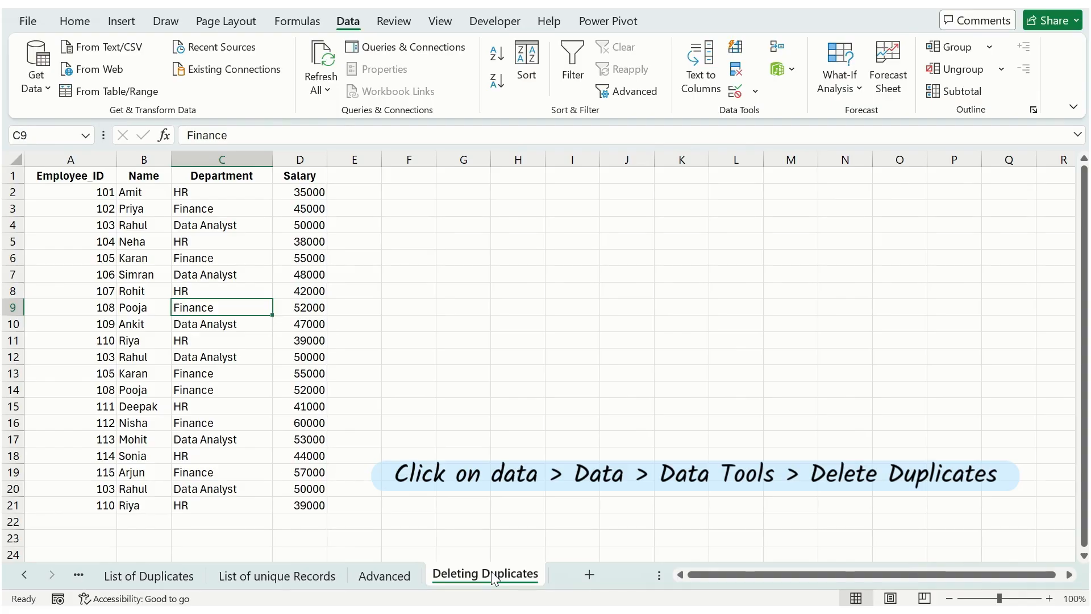
left_click(130, 240)
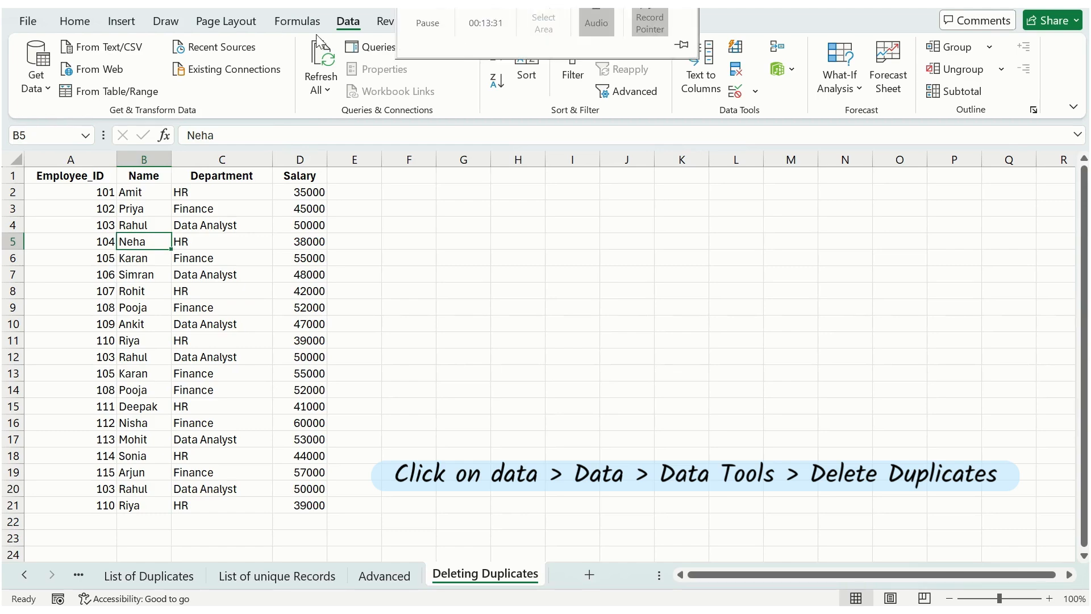
left_click(77, 26)
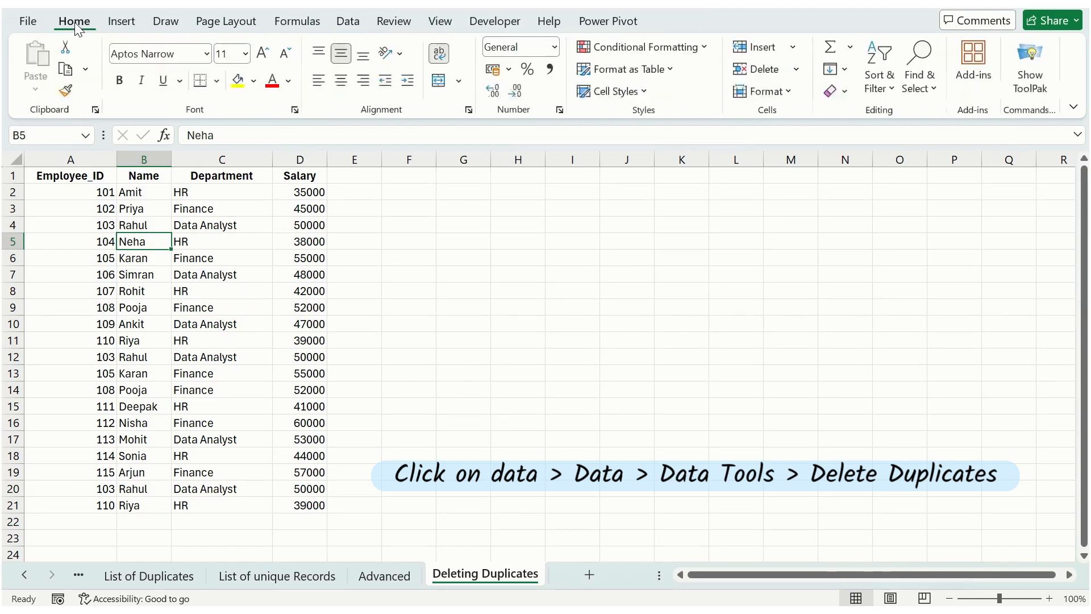
left_click(345, 21)
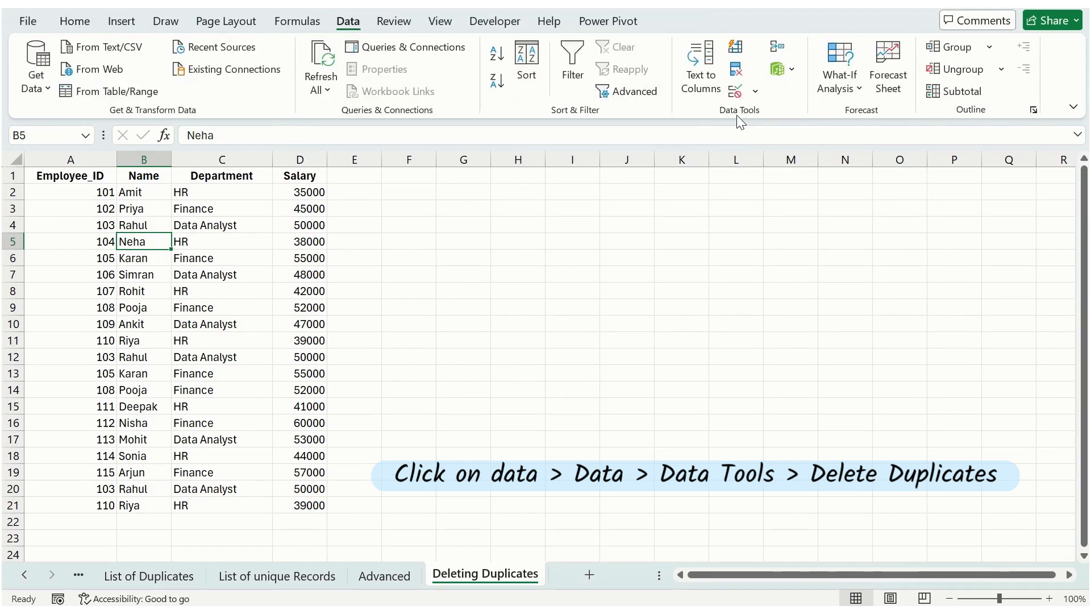
left_click(737, 71)
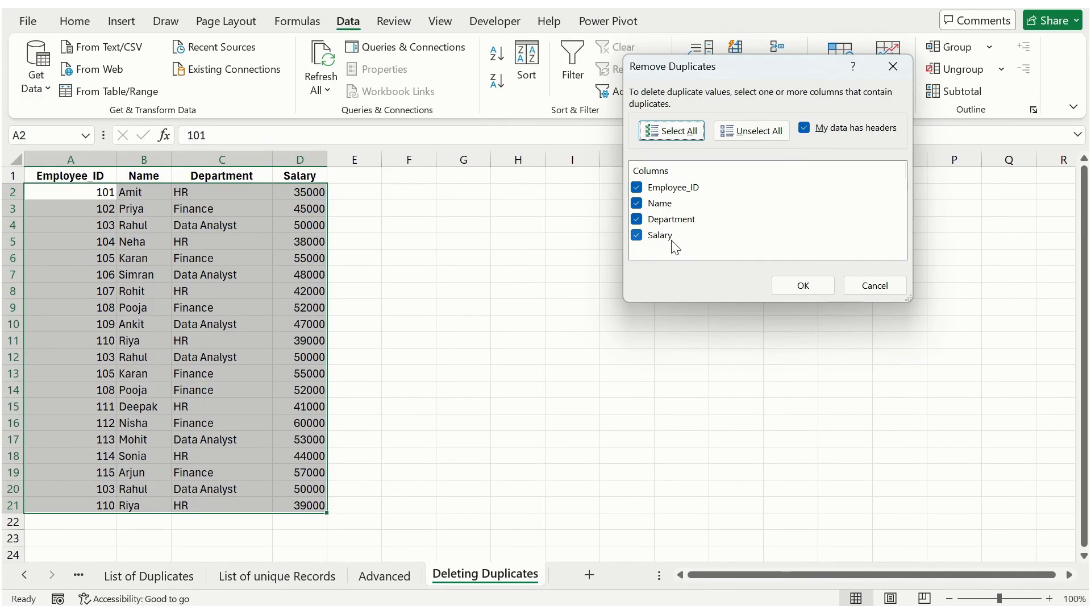
left_click(802, 287)
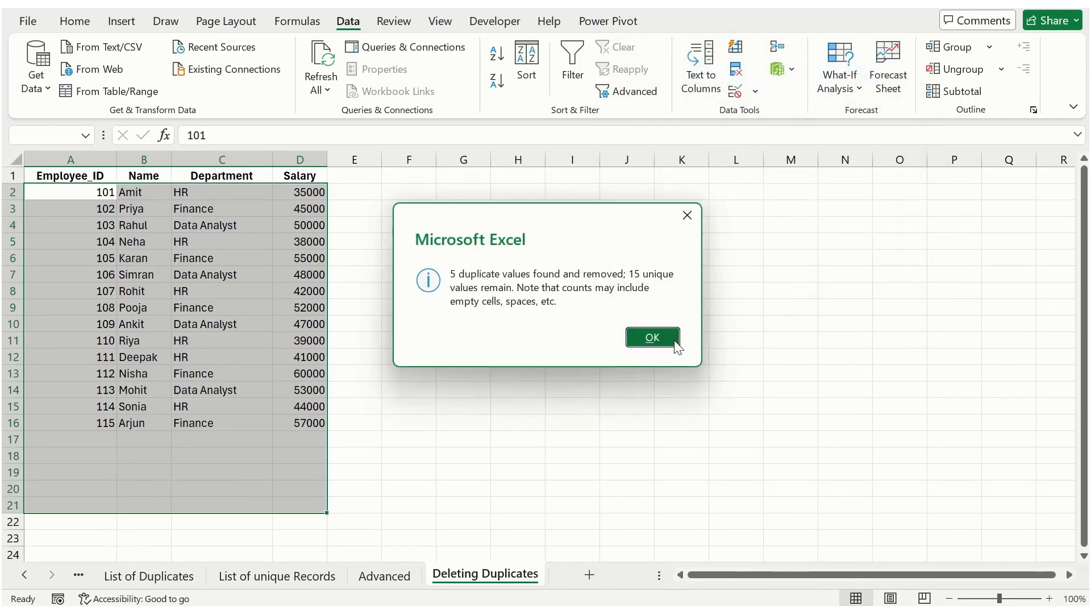
left_click(676, 343)
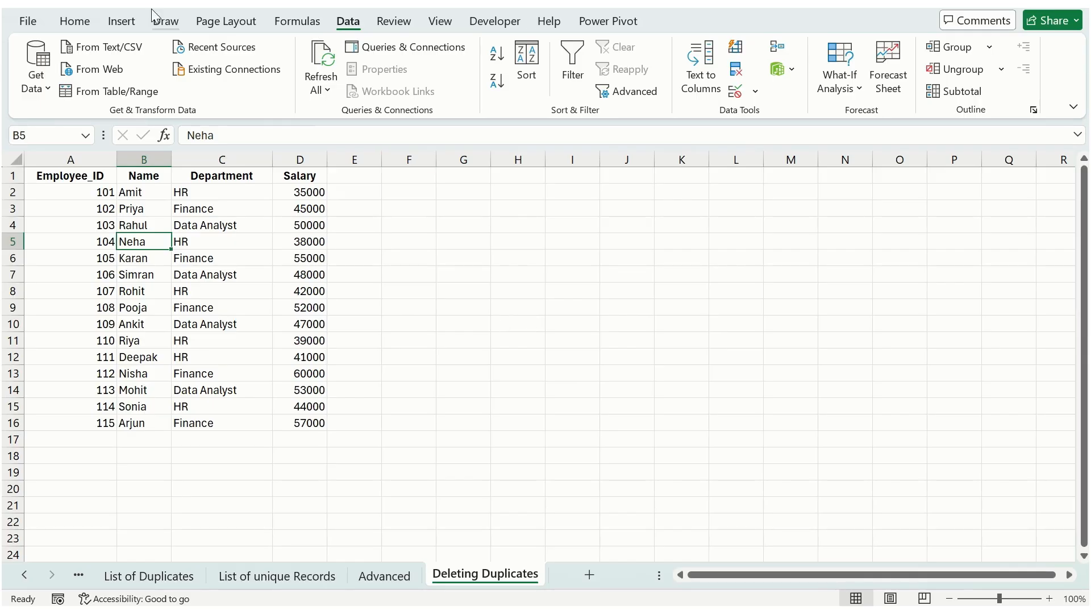
key("ctrl+z")
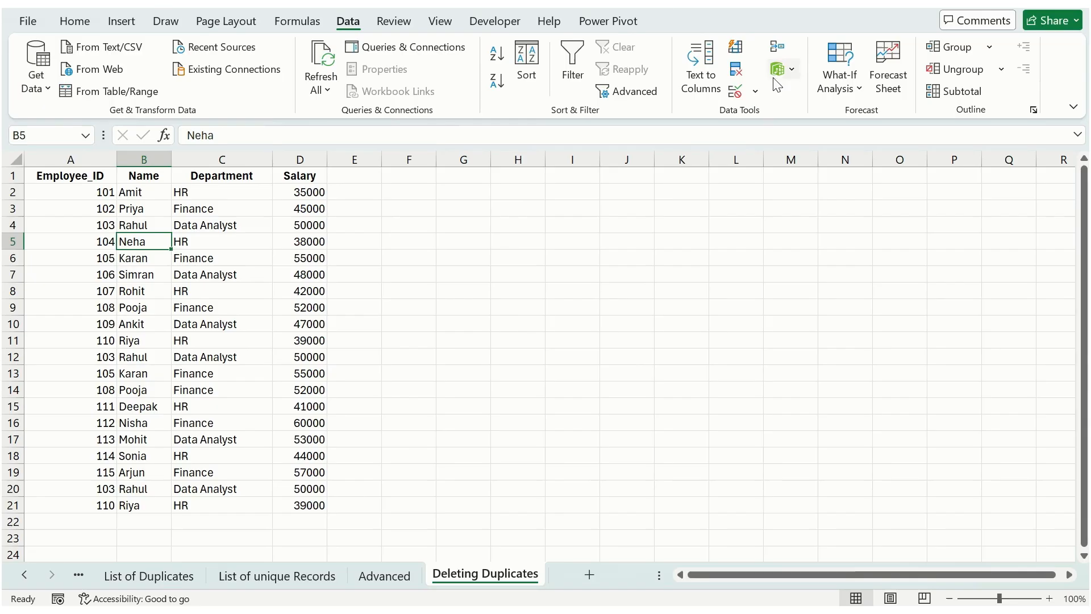
Remove duplicate employee records matching on Department only, with headers included, and undo the removal
left_click(736, 70)
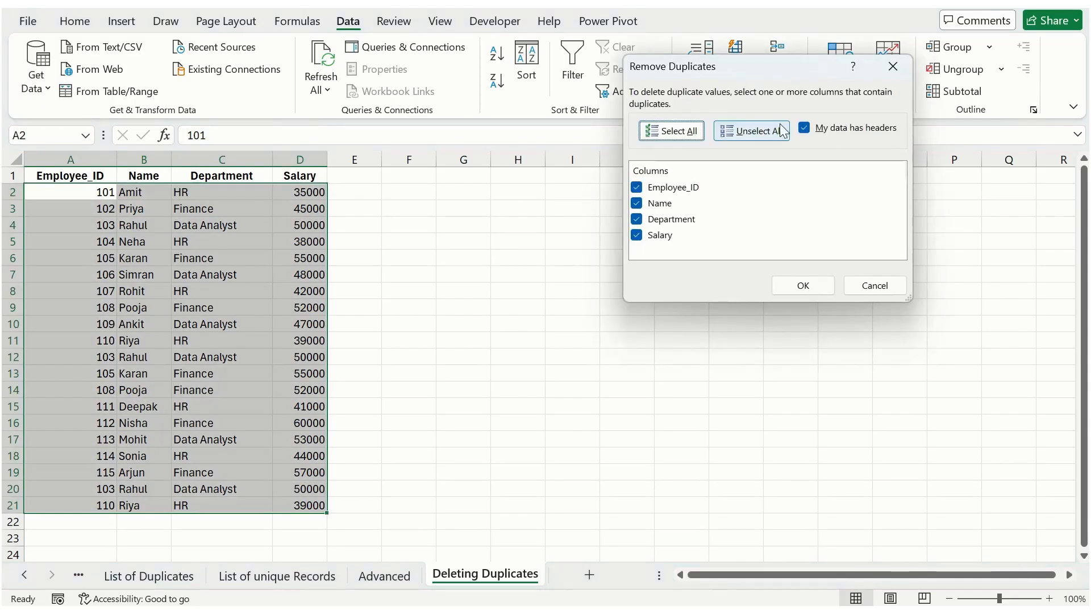
left_click(727, 136)
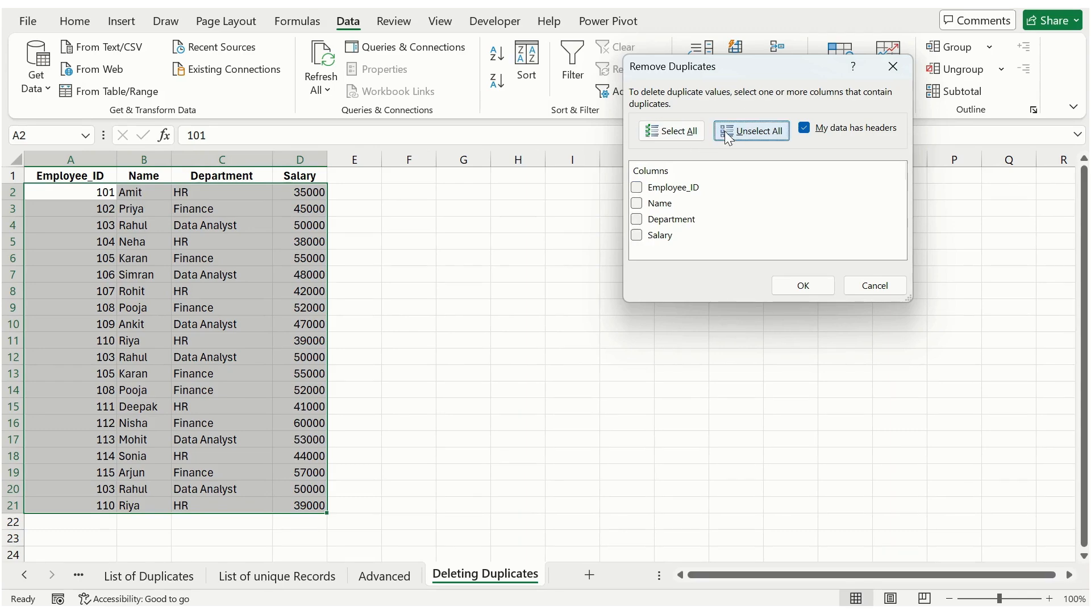
left_click(638, 189)
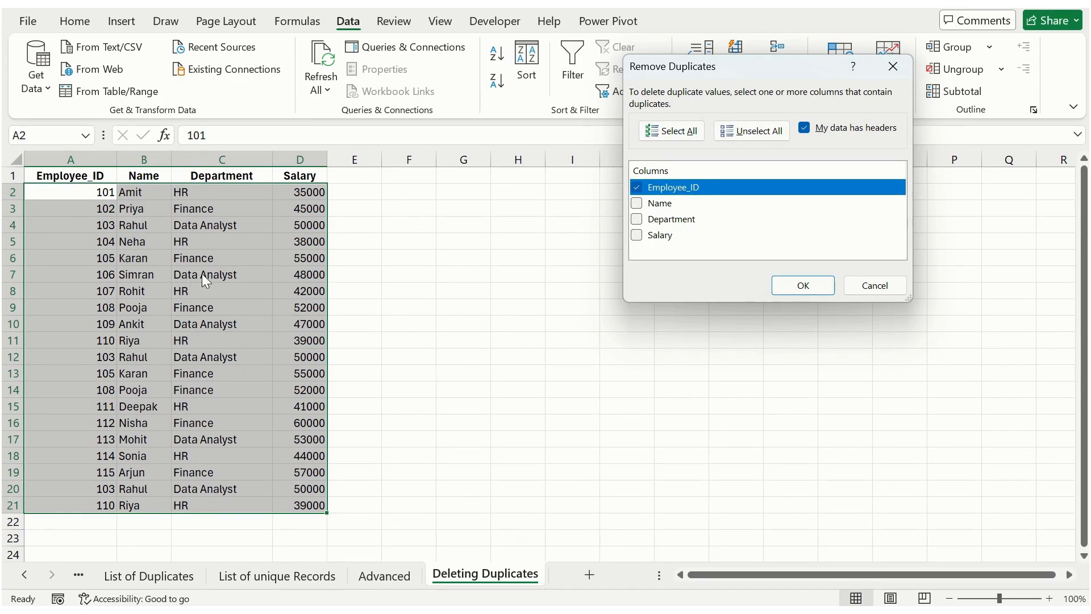
left_click(637, 206)
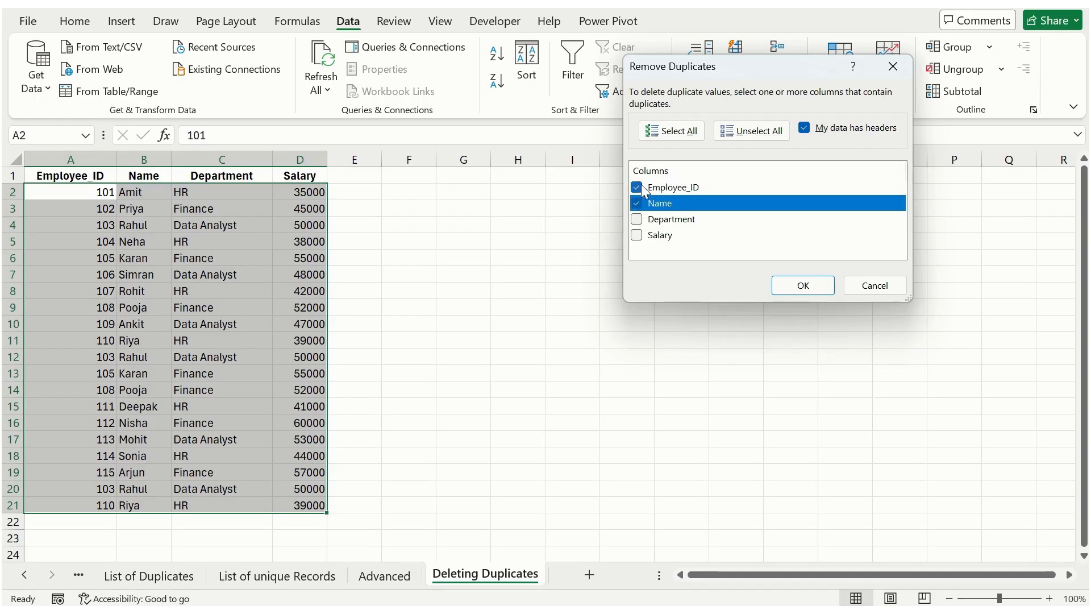
left_click(640, 187)
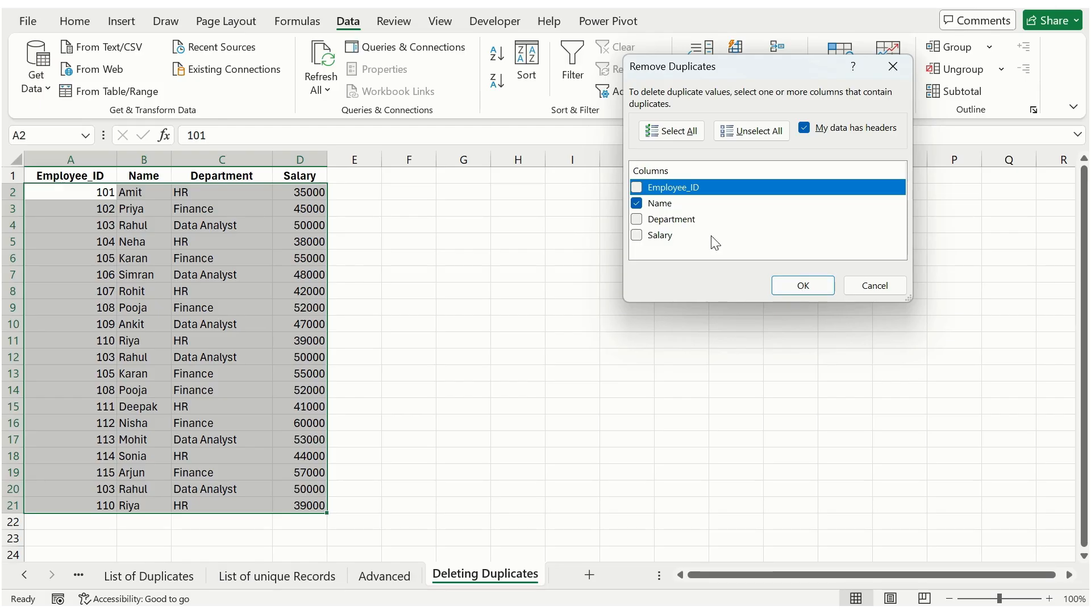
left_click(639, 221)
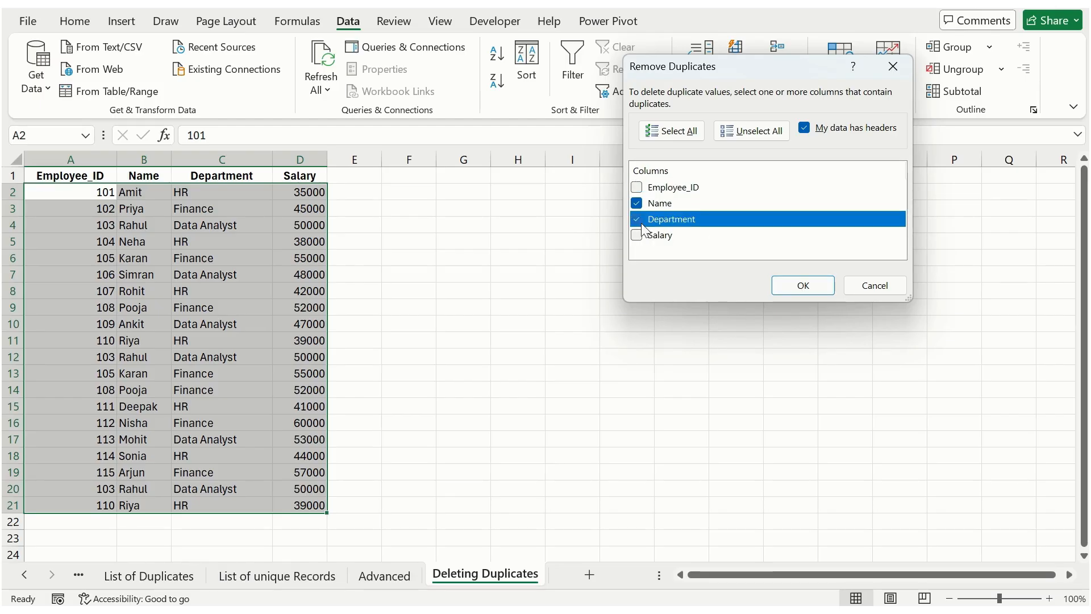
left_click(645, 205)
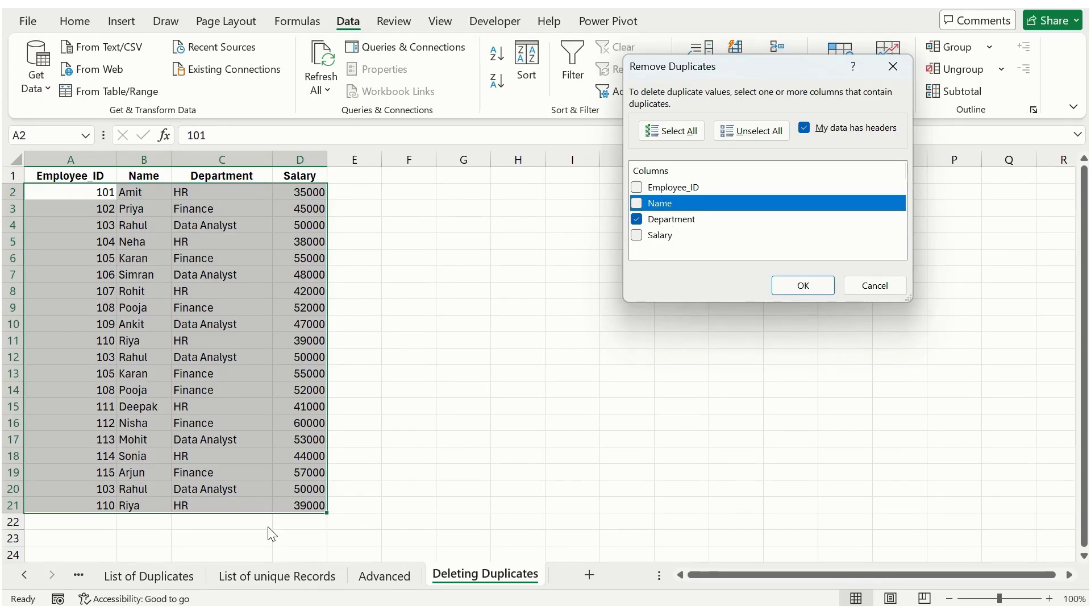
left_click(809, 282)
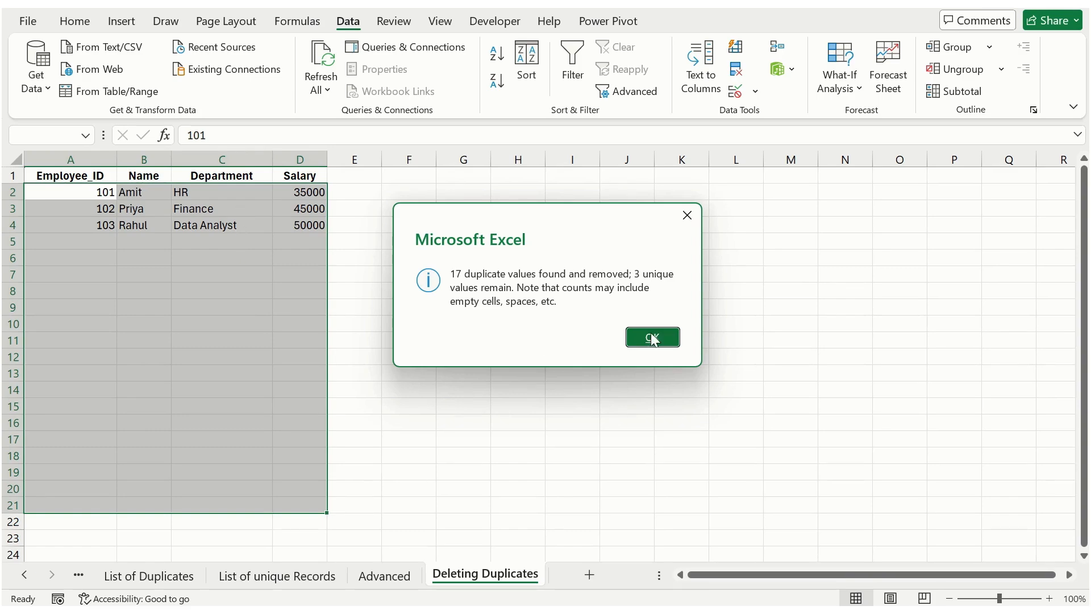
left_click(668, 337)
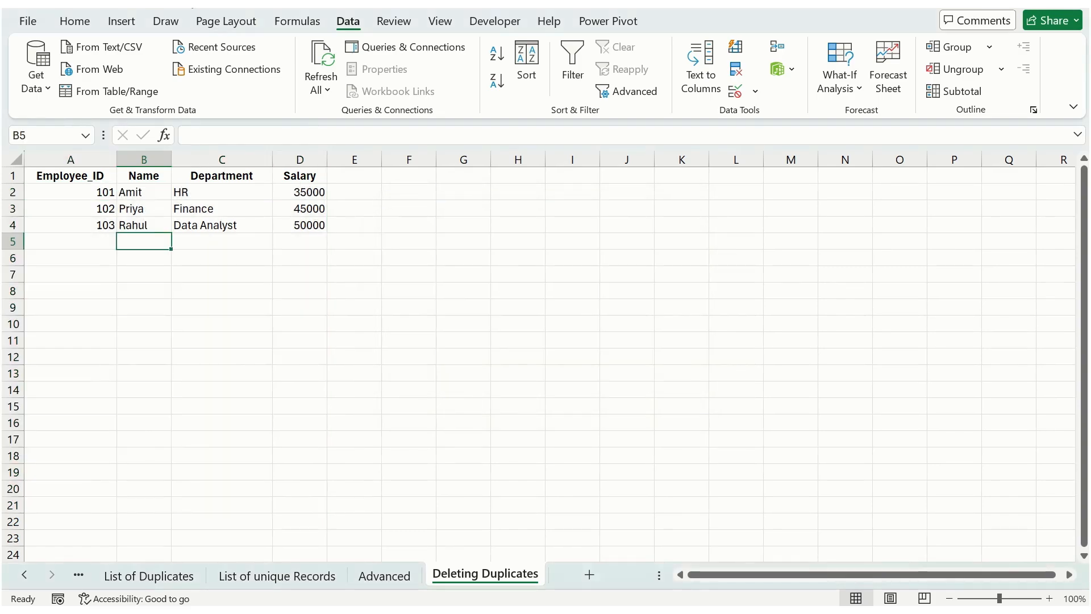
key("ctrl+z")
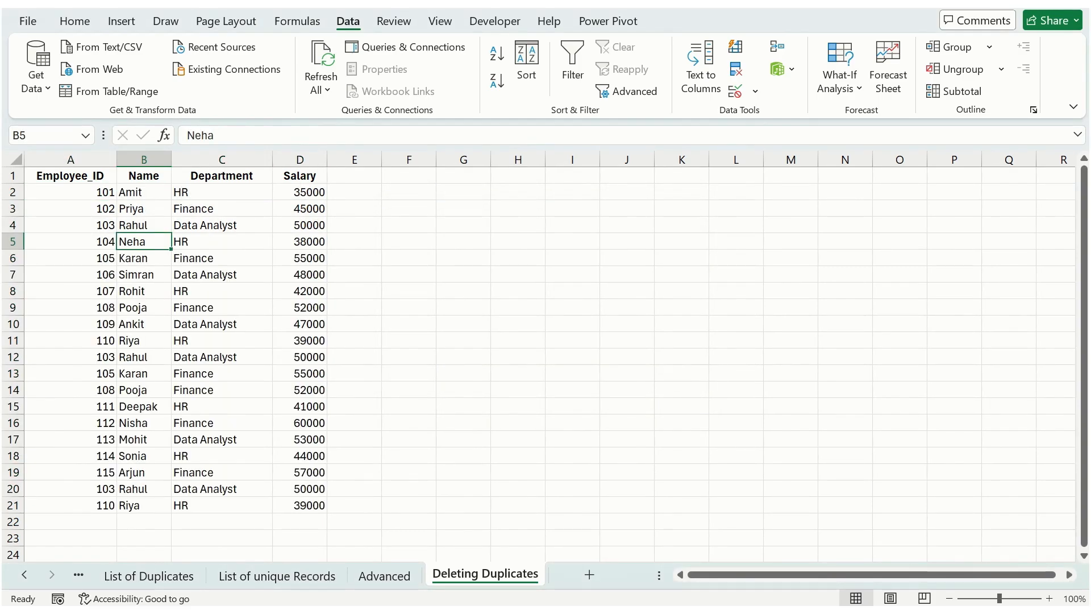